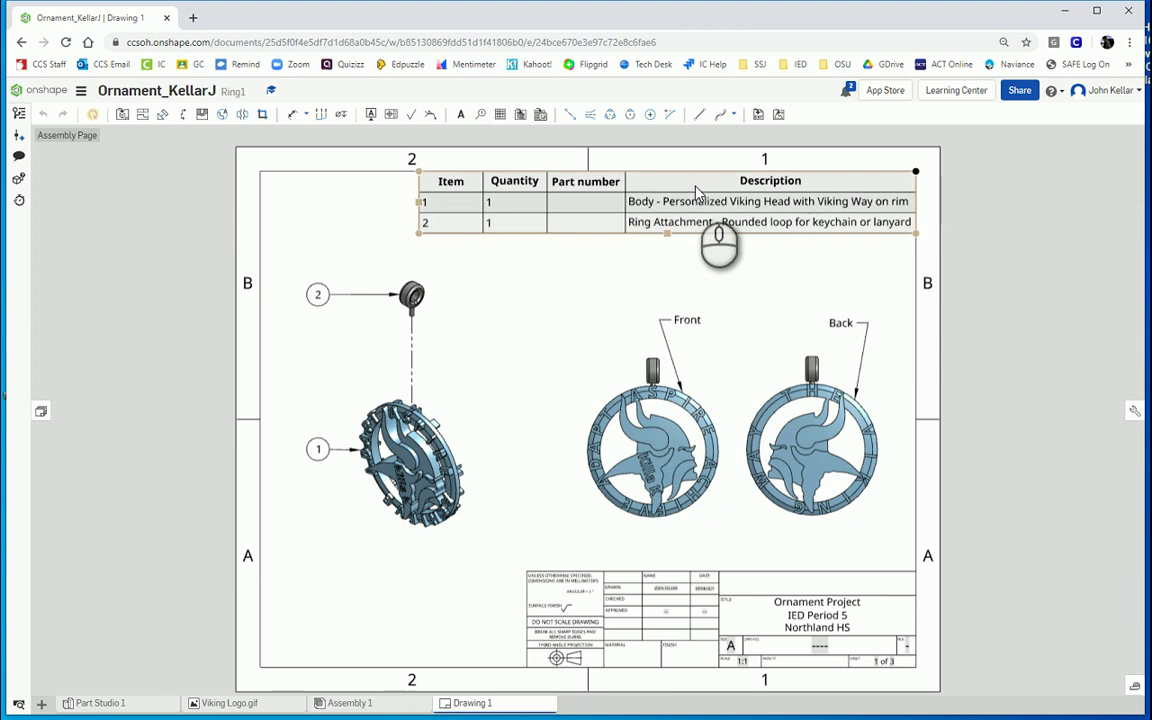
# Step: Examine the bill of materials table on the drawing's assembly page, including its part number and description columns
pyautogui.click(610, 200)
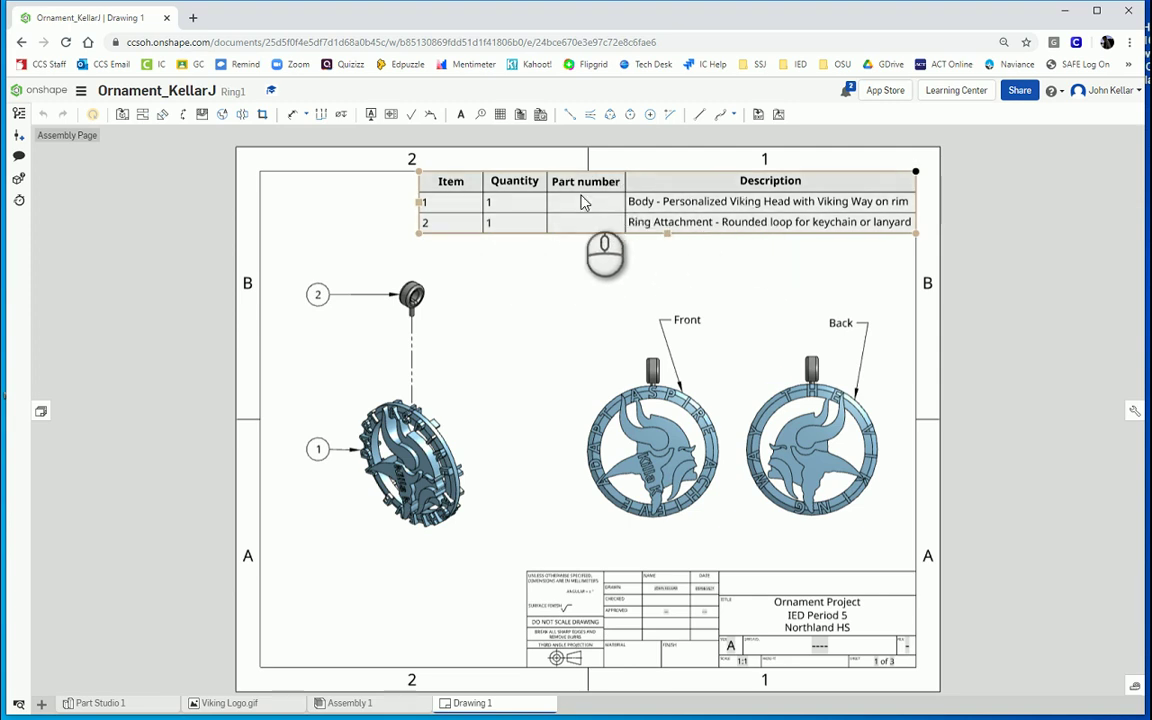
pyautogui.click(613, 244)
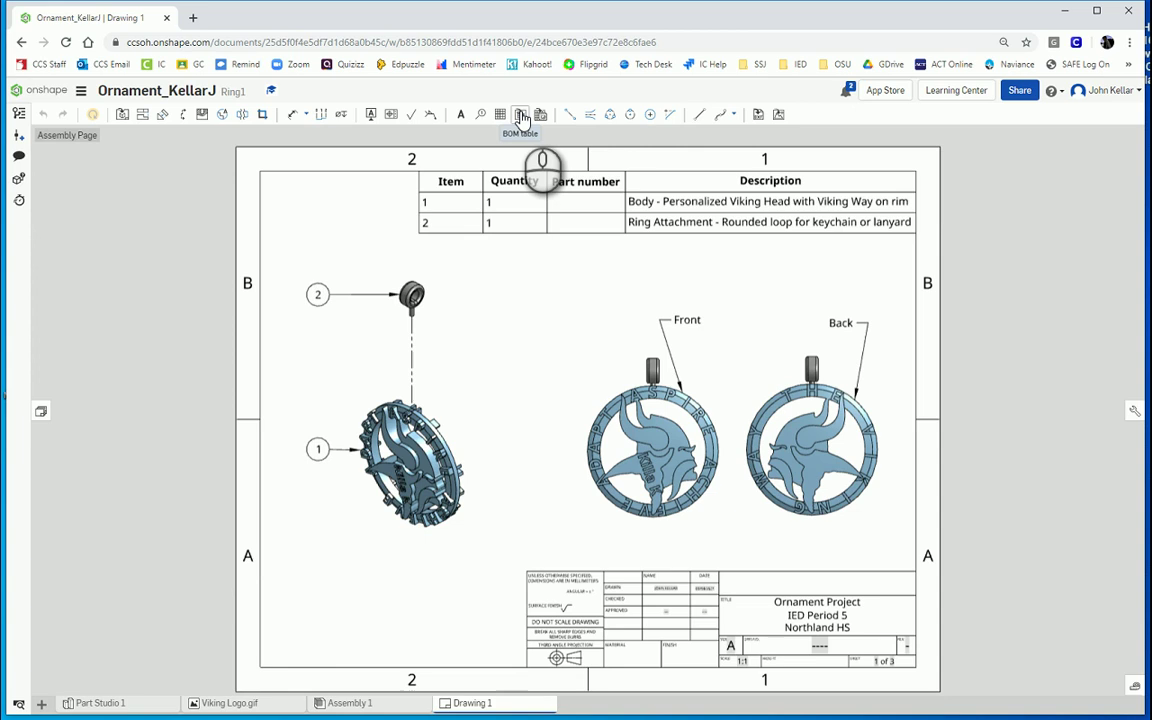
pyautogui.click(776, 190)
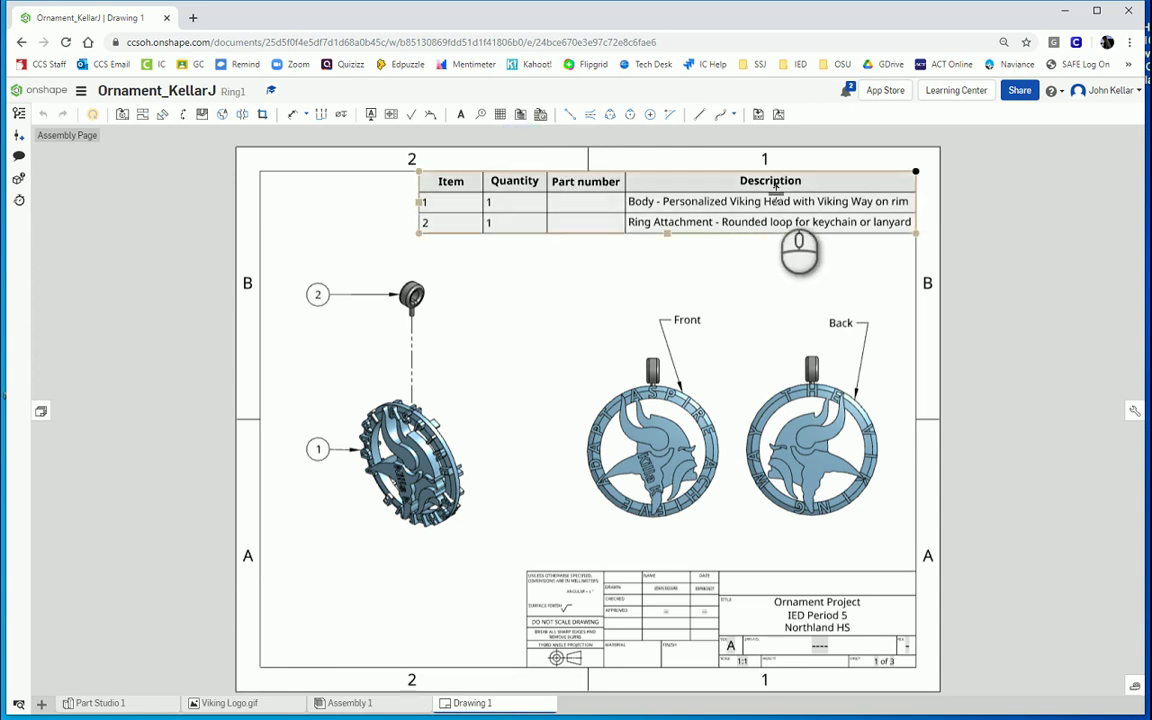
pyautogui.click(226, 535)
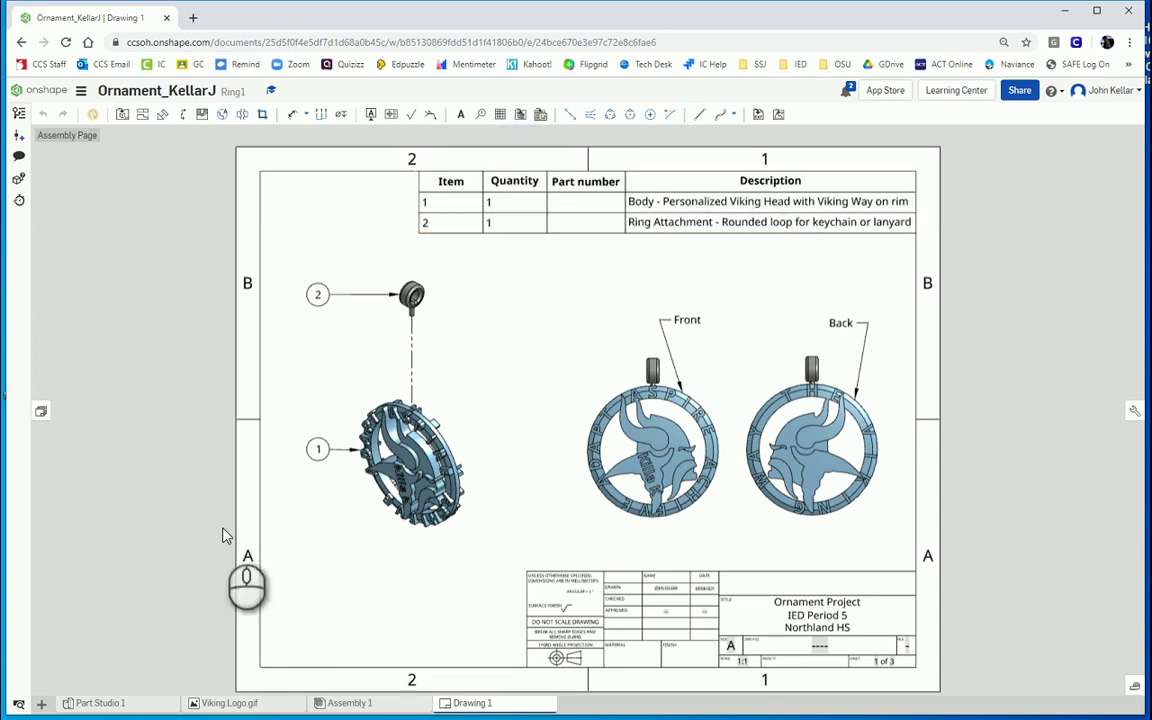
# Step: Check the body and ring descriptions in the bill of materials of Assembly 1, and close that table
pyautogui.click(350, 704)
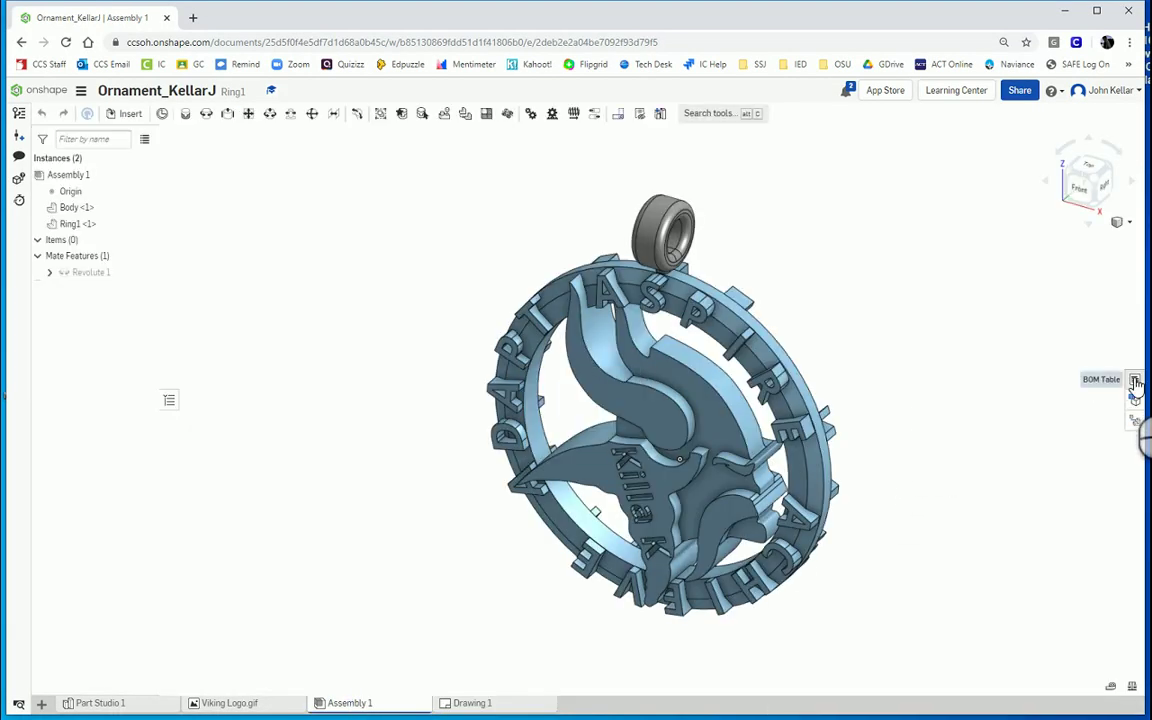
pyautogui.click(1136, 381)
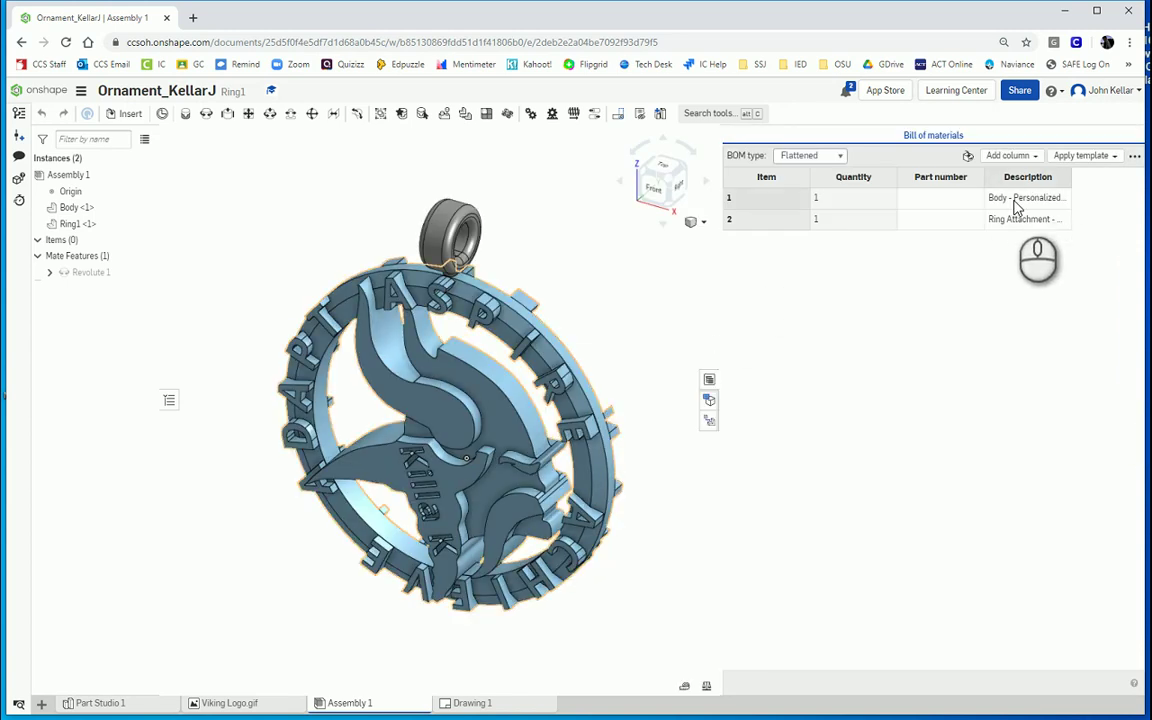
pyautogui.doubleClick(1014, 199)
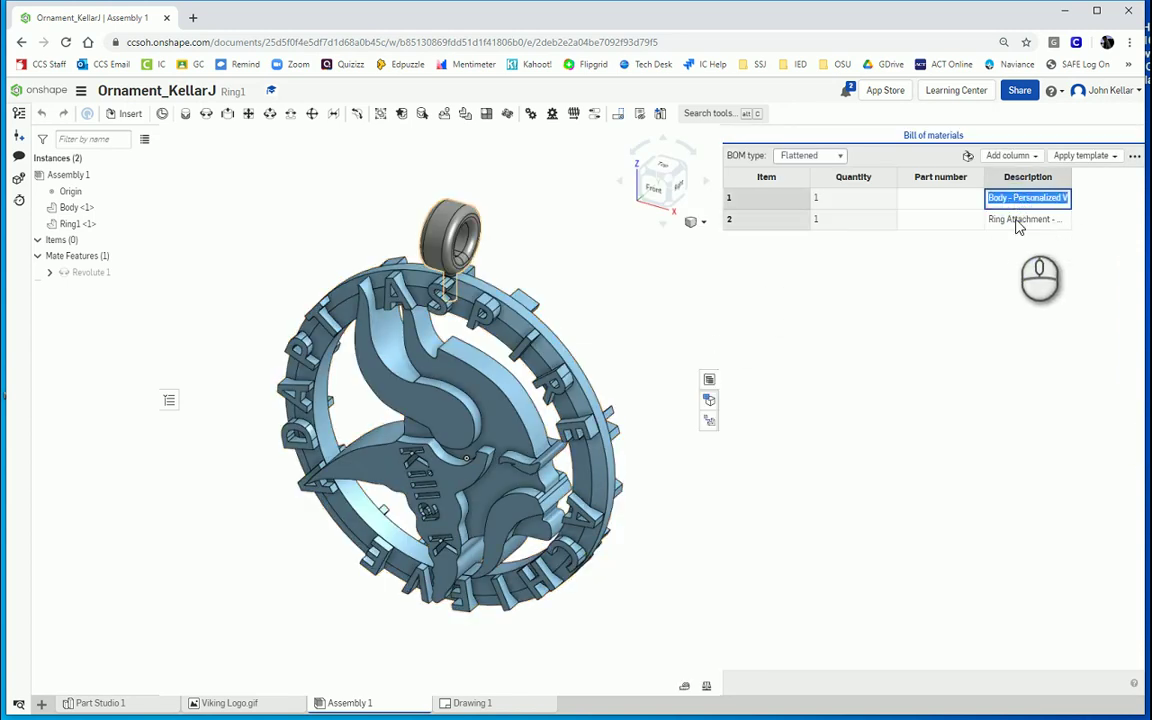
pyautogui.doubleClick(1016, 220)
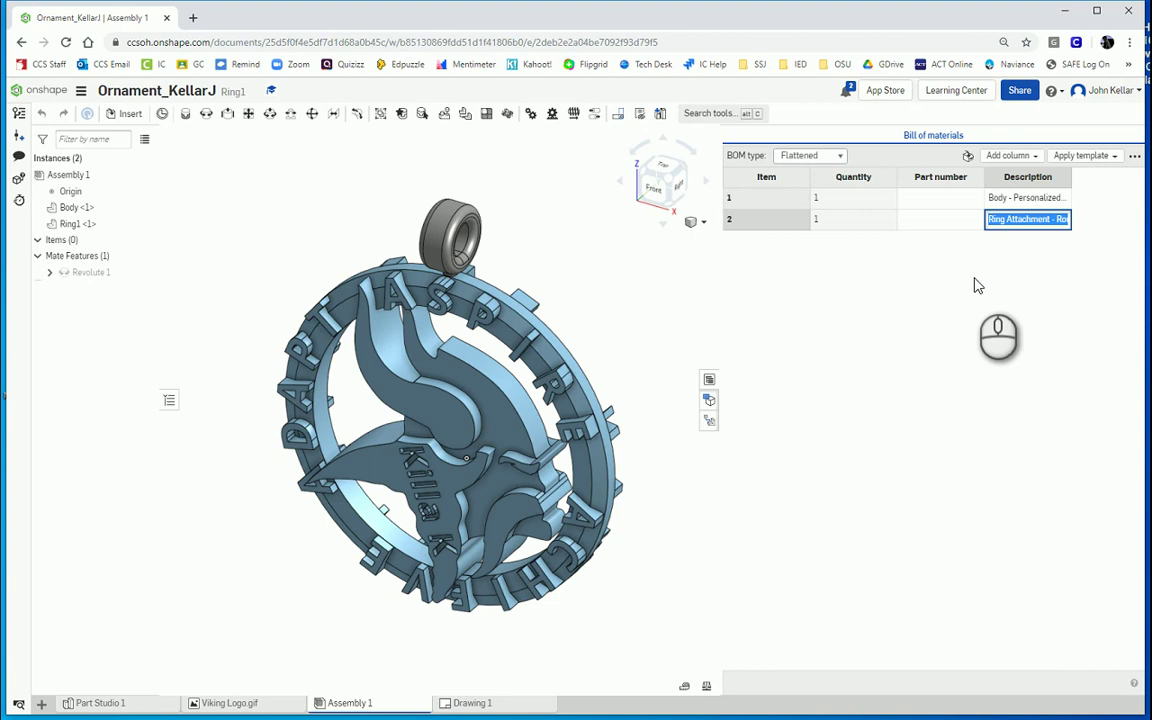
pyautogui.click(711, 382)
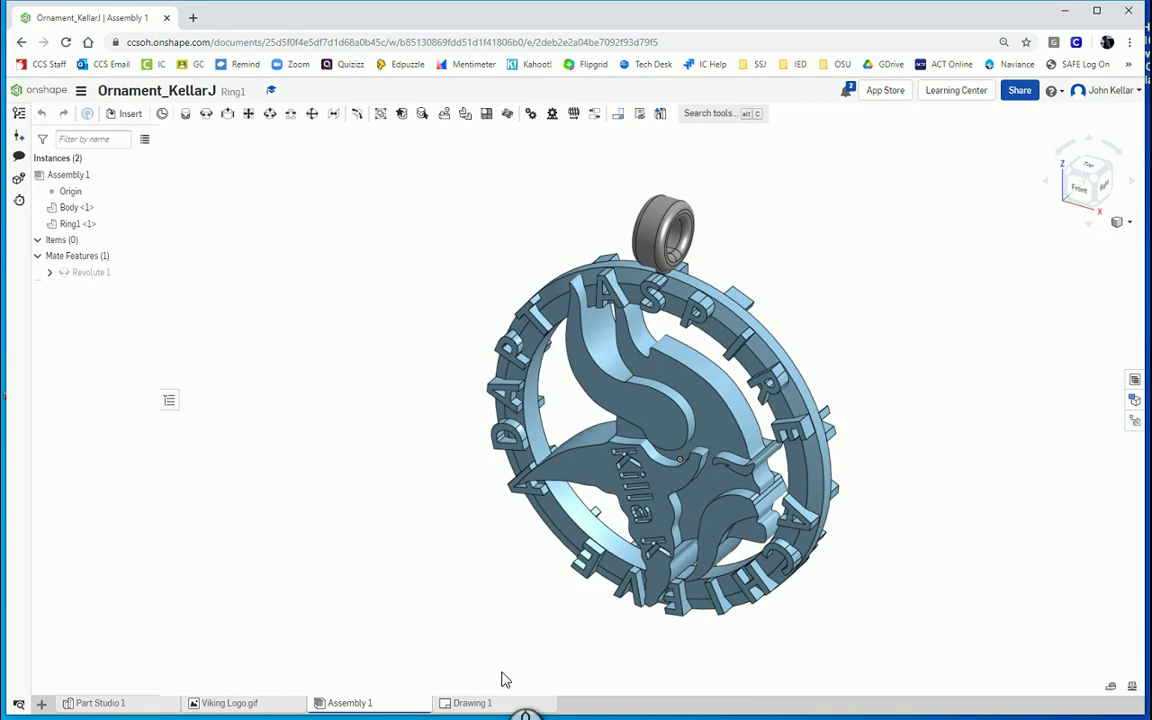
# Step: Return to Drawing 1 and show its list of sheets
pyautogui.click(476, 702)
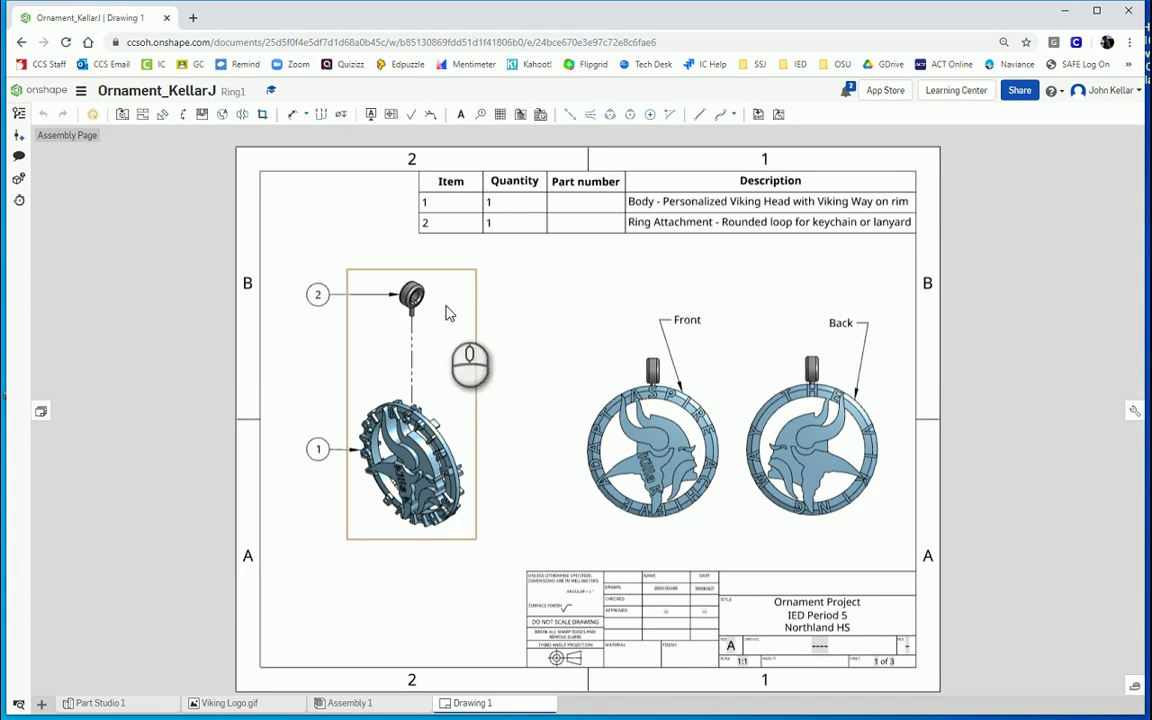
pyautogui.click(42, 413)
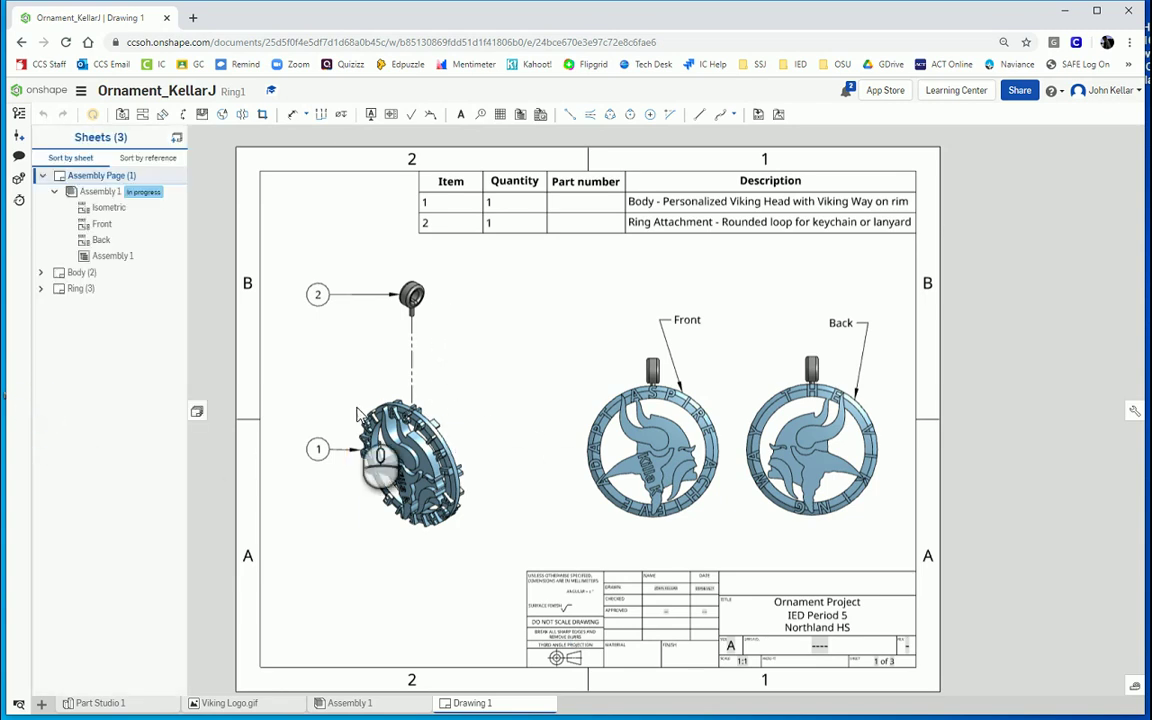
# Step: Add a second exploded view to Assembly 1, translating the ring about 40 mm upward from the body with explode lines
pyautogui.click(366, 703)
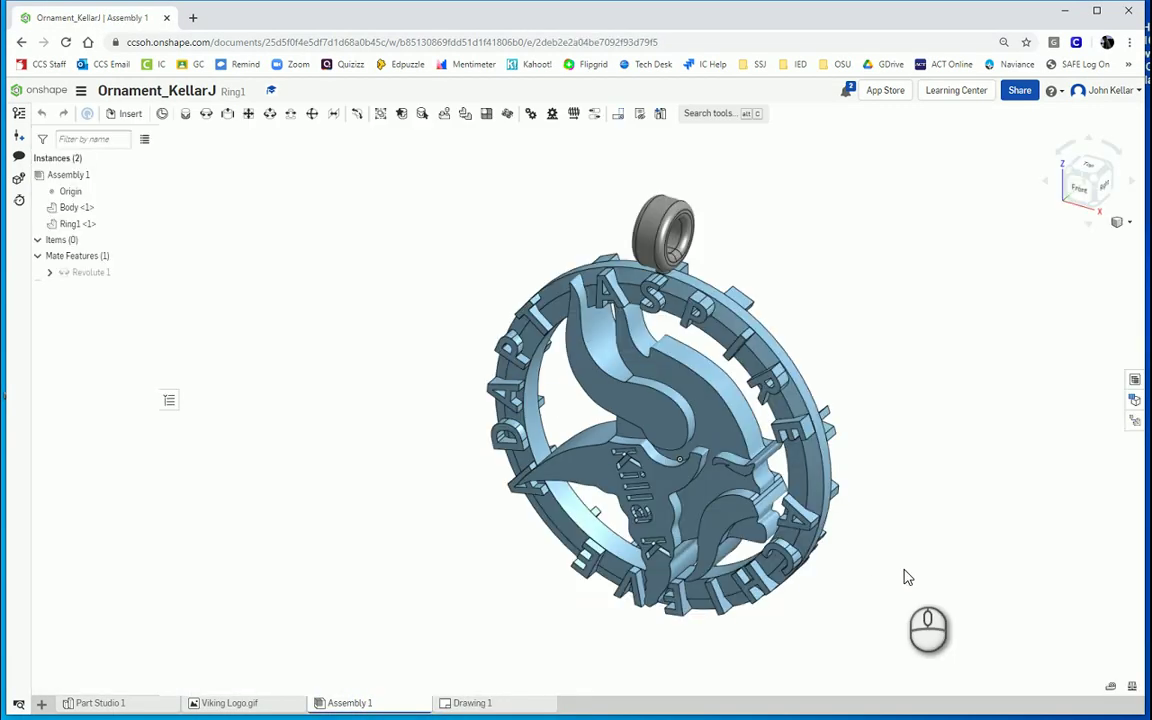
pyautogui.click(1135, 423)
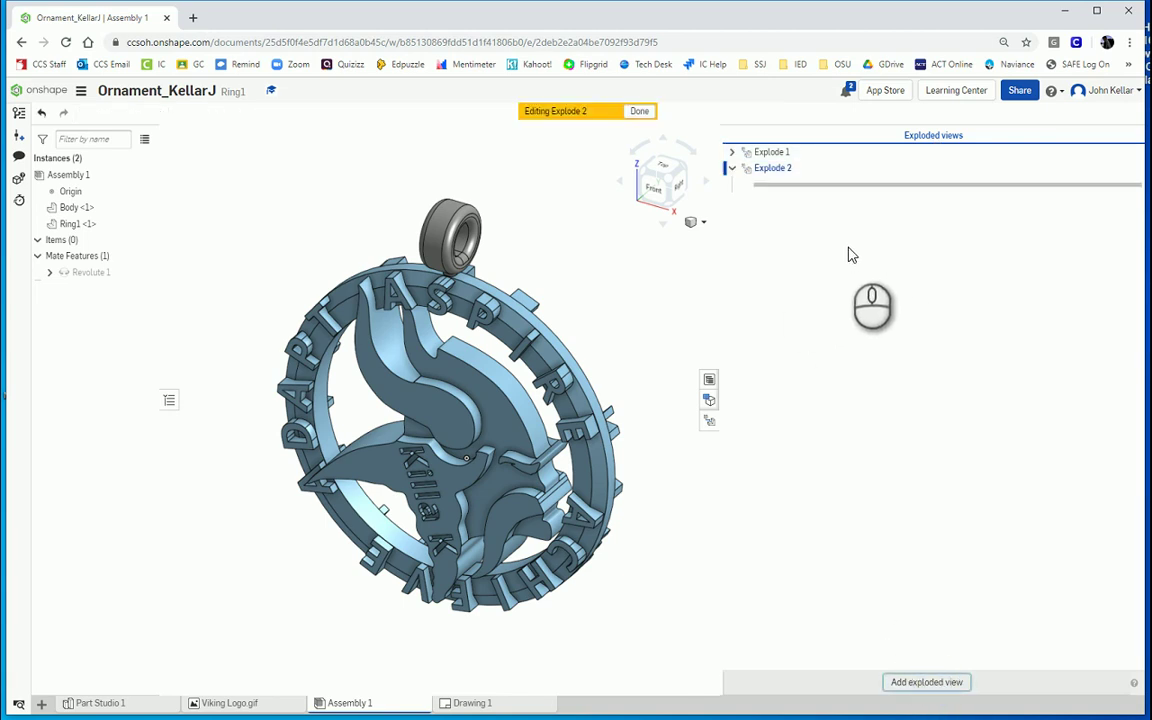
pyautogui.click(466, 232)
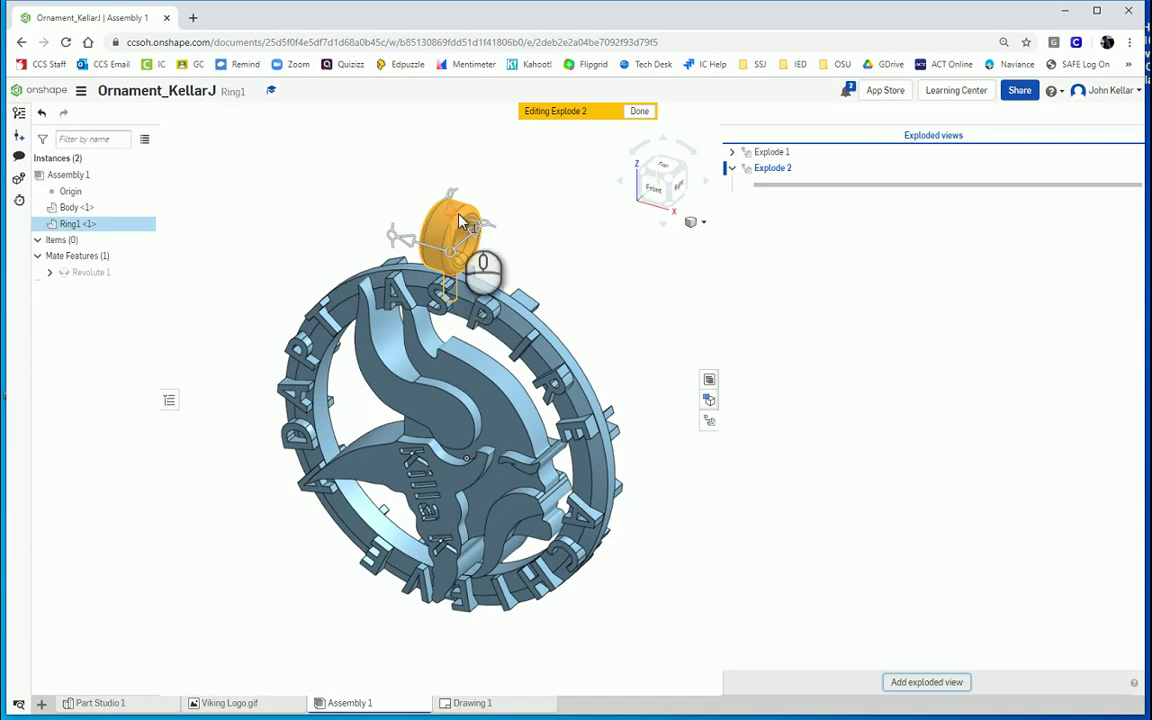
pyautogui.moveTo(452, 216); pyautogui.dragTo(400, 112)
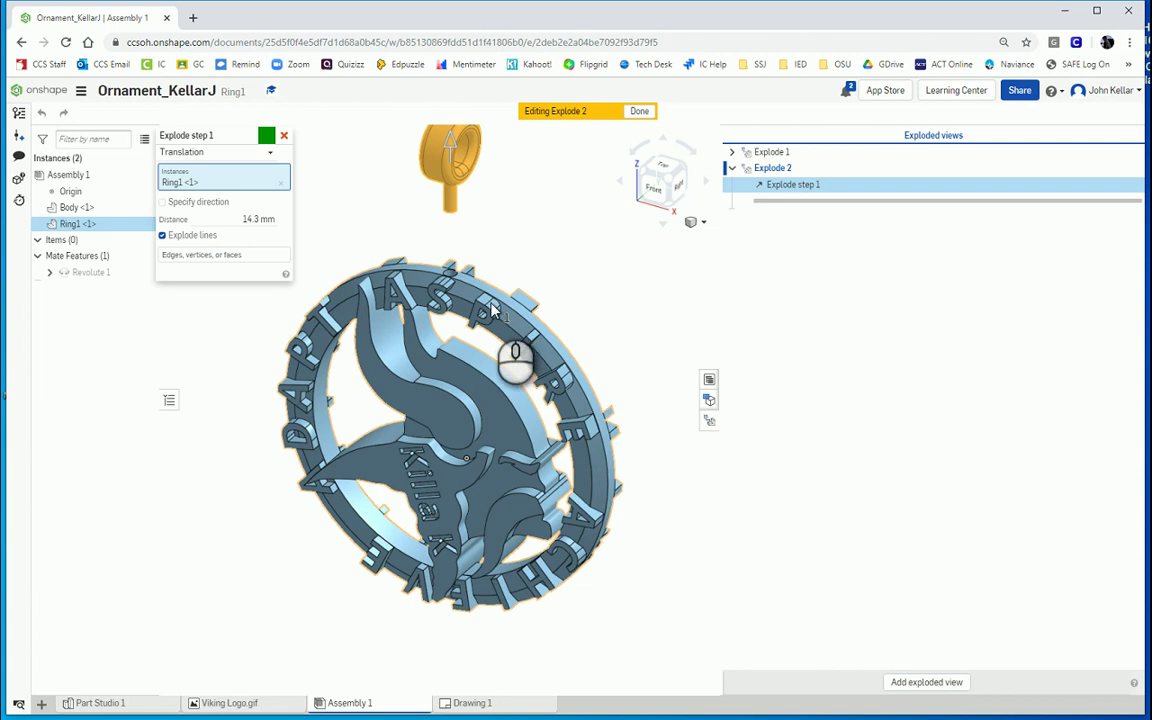
pyautogui.scroll(-4, 480, 226)
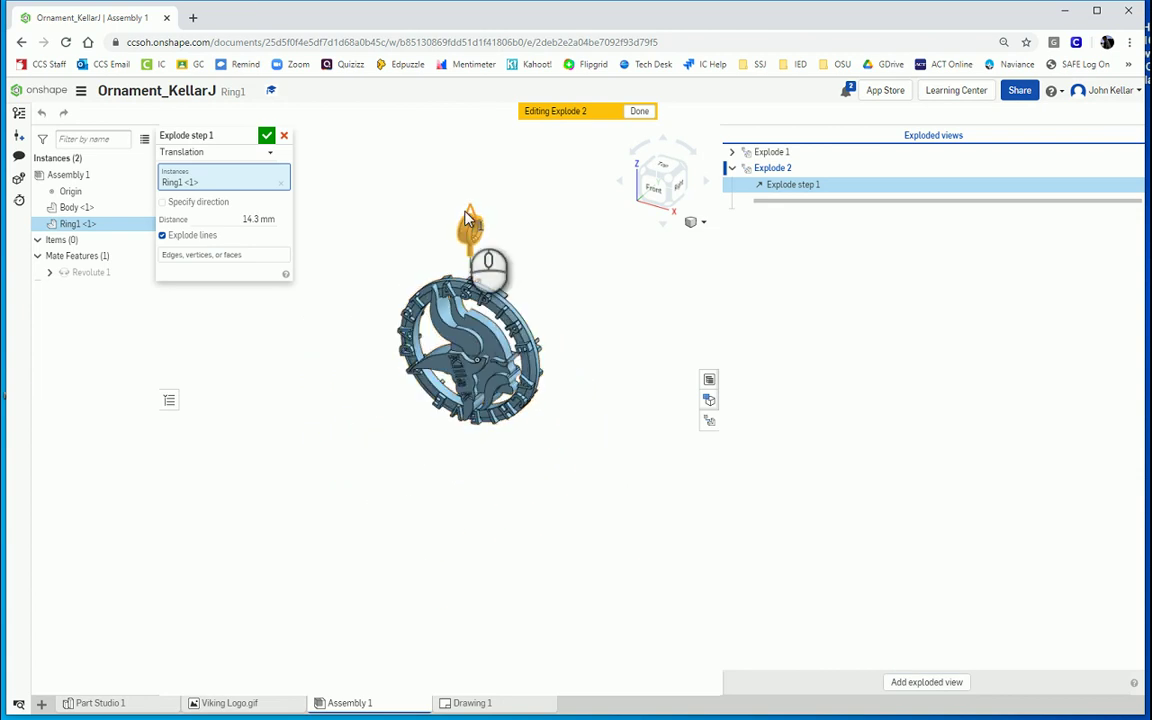
pyautogui.moveTo(471, 219); pyautogui.dragTo(478, 160)
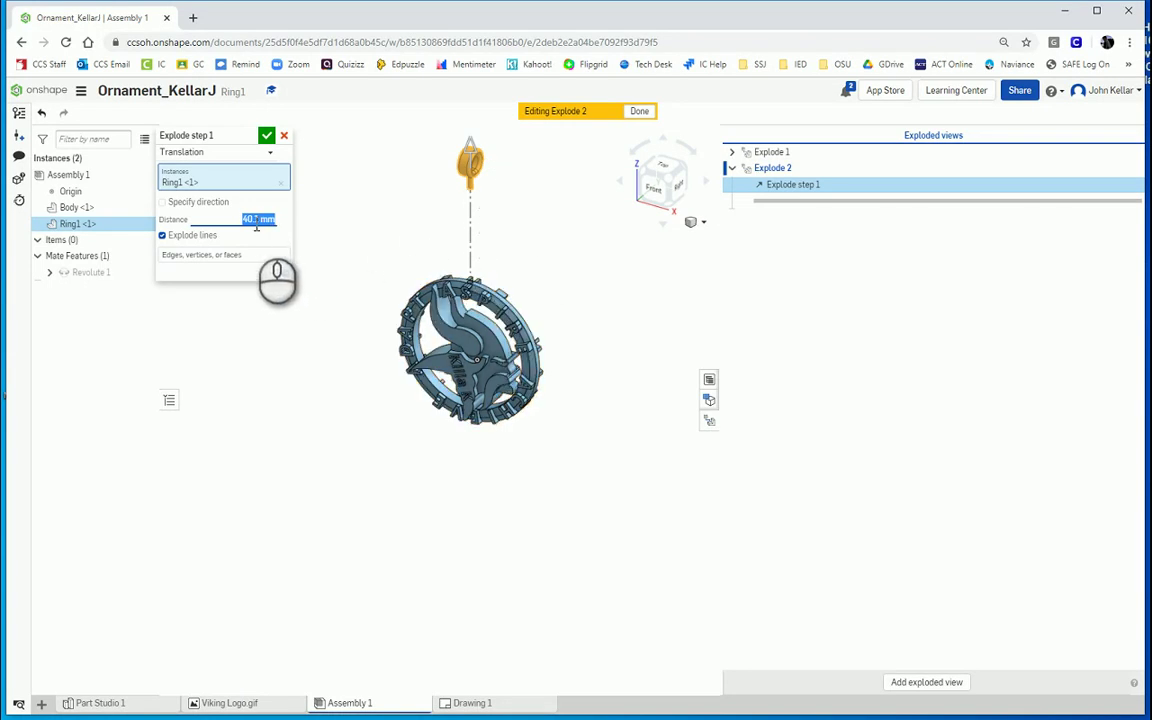
pyautogui.click(267, 136)
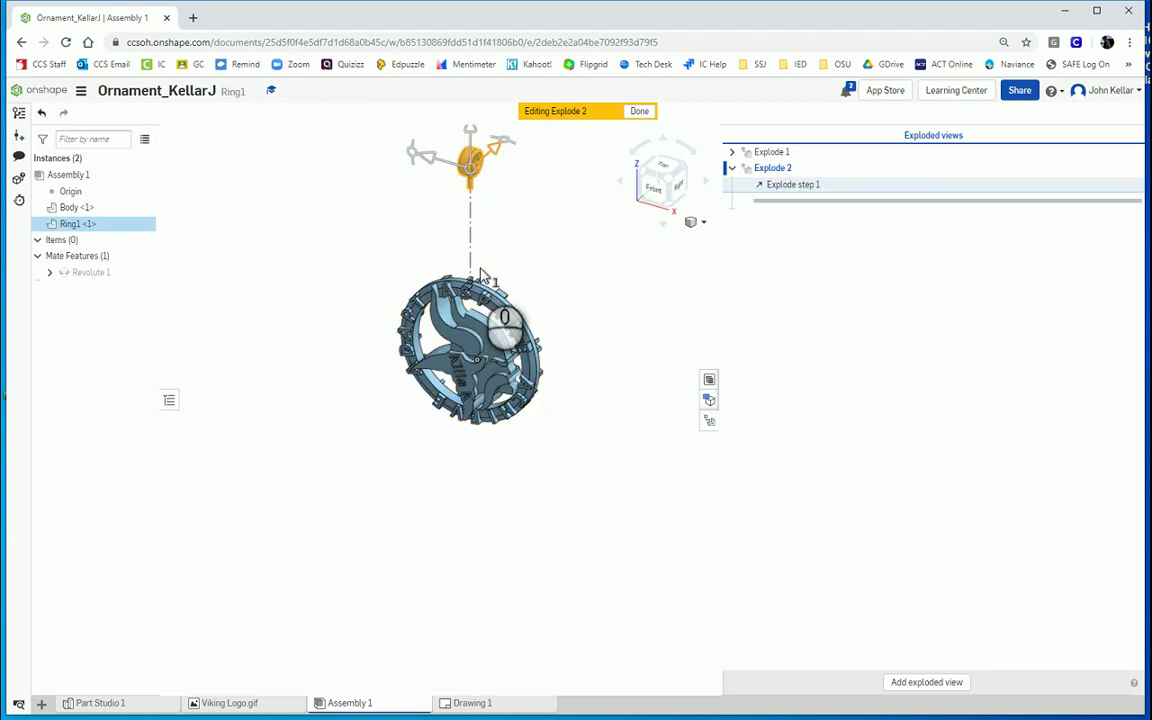
pyautogui.click(640, 112)
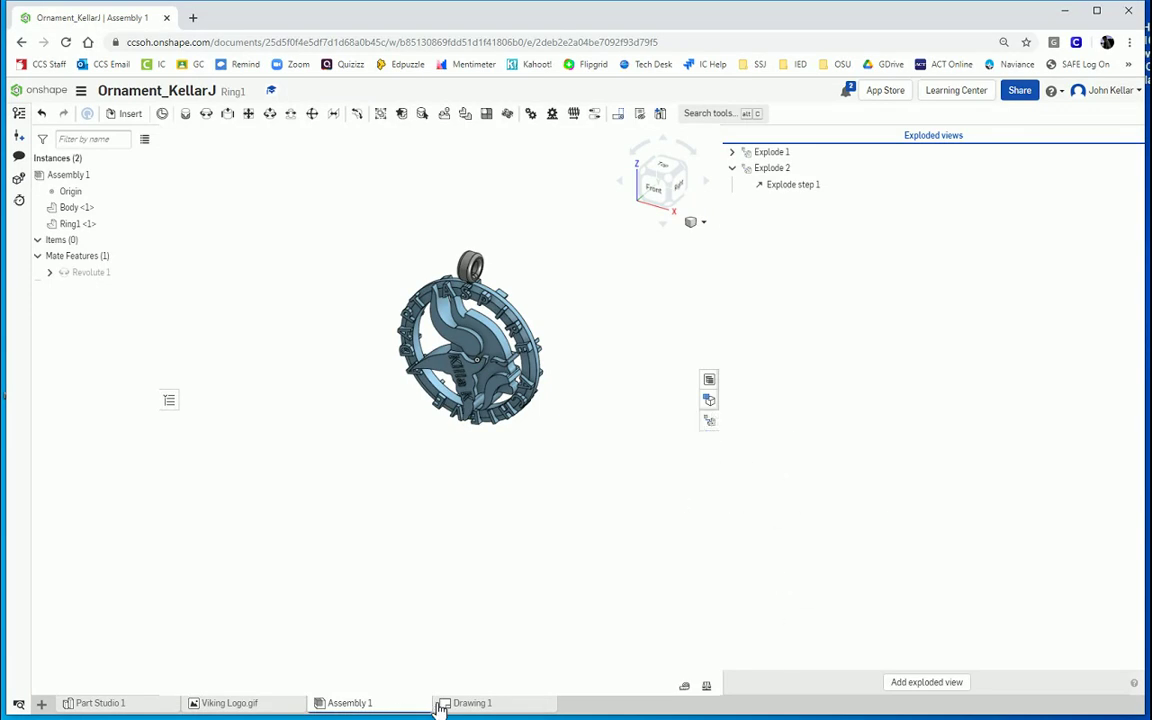
# Step: Review Drawing 1's Assembly Page with its exploded view and balloons, plus the dimensioned Body and Ring sheets
pyautogui.click(472, 703)
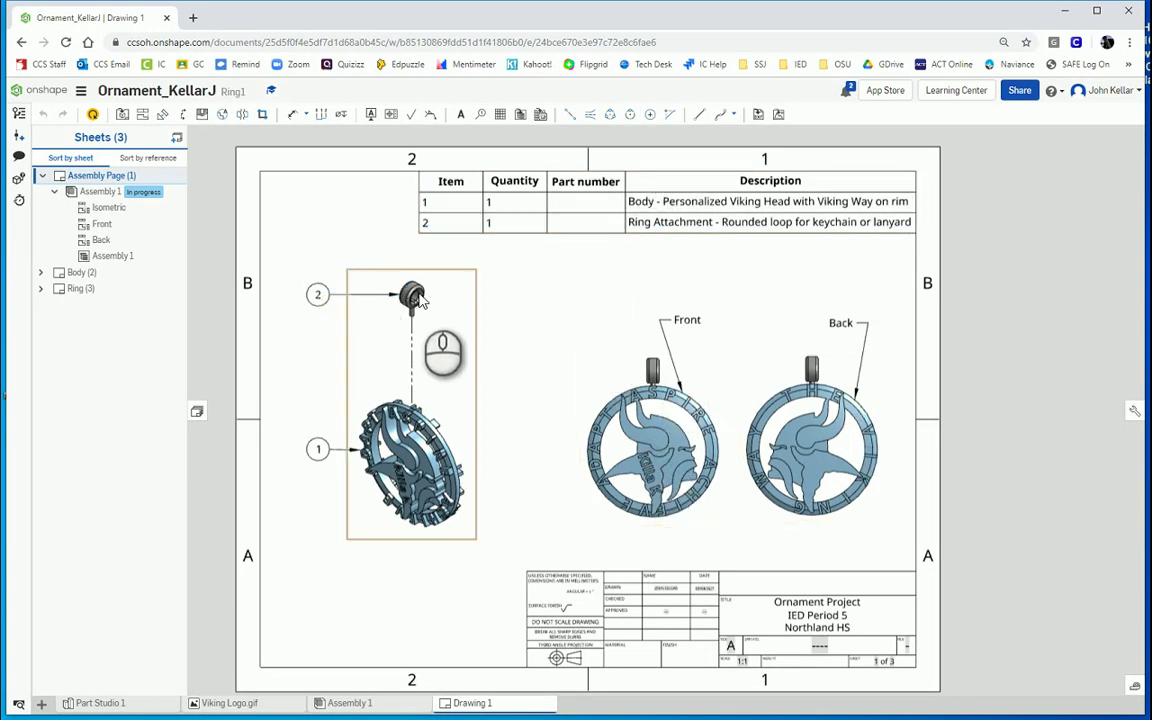
pyautogui.click(318, 294)
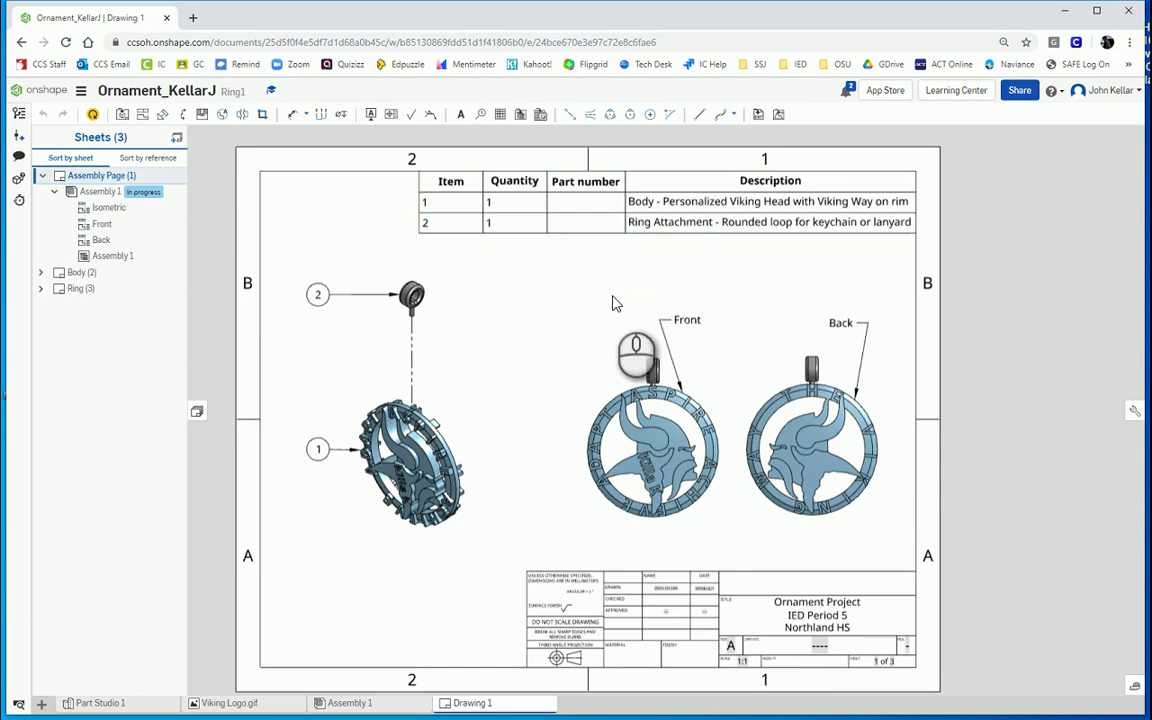
pyautogui.click(681, 178)
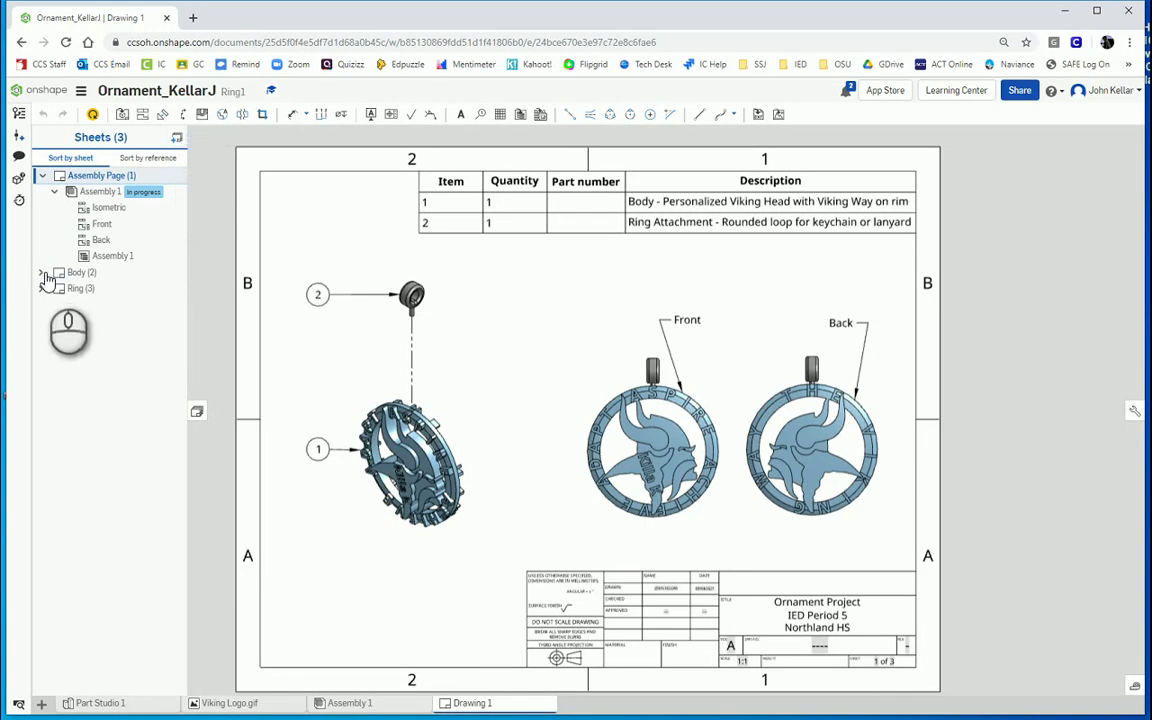
pyautogui.click(80, 274)
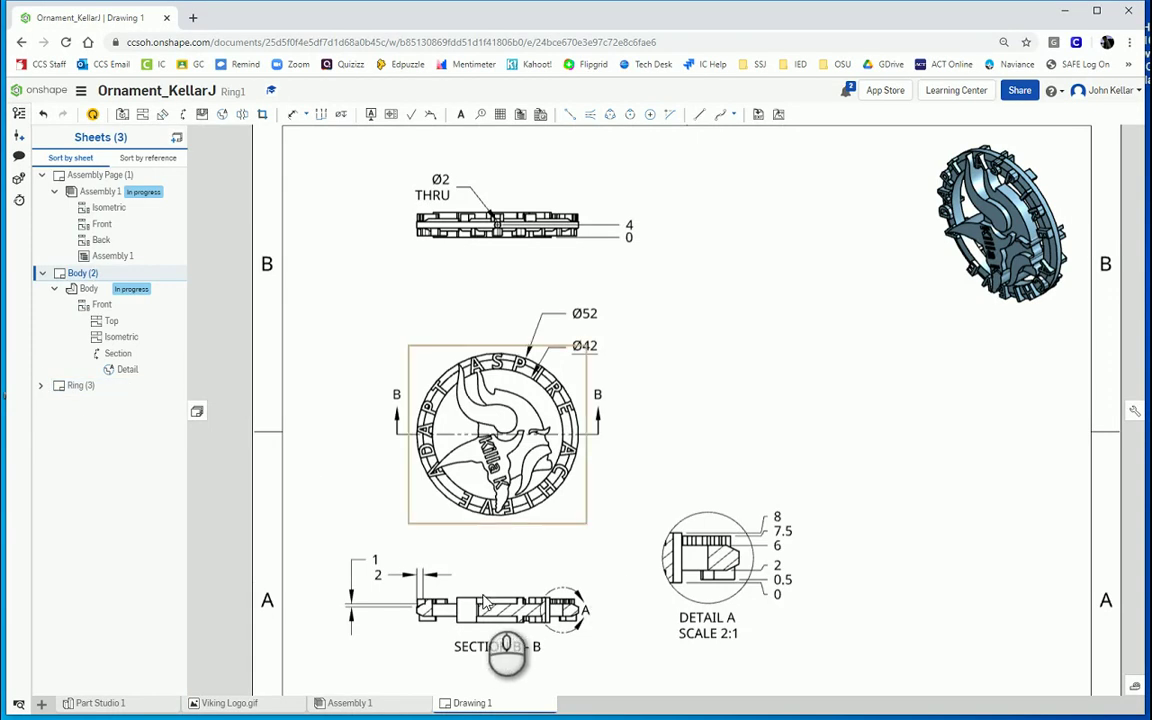
pyautogui.click(81, 390)
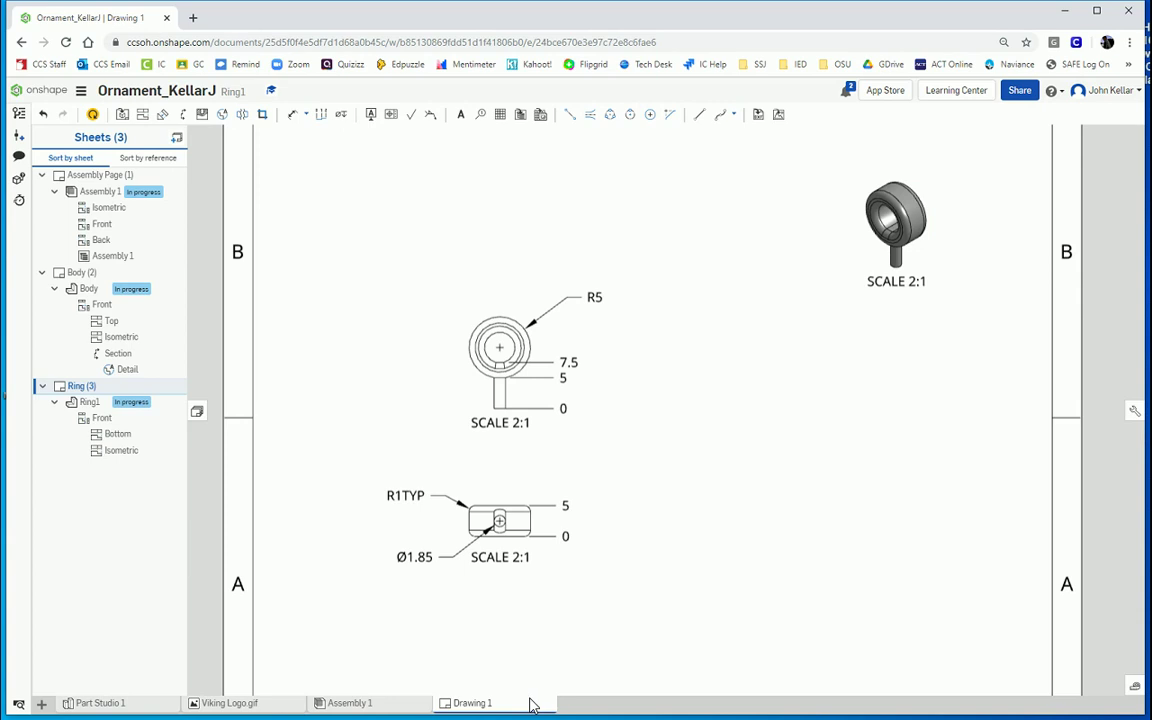
pyautogui.moveTo(499, 713)
pyautogui.moveTo(487, 707)
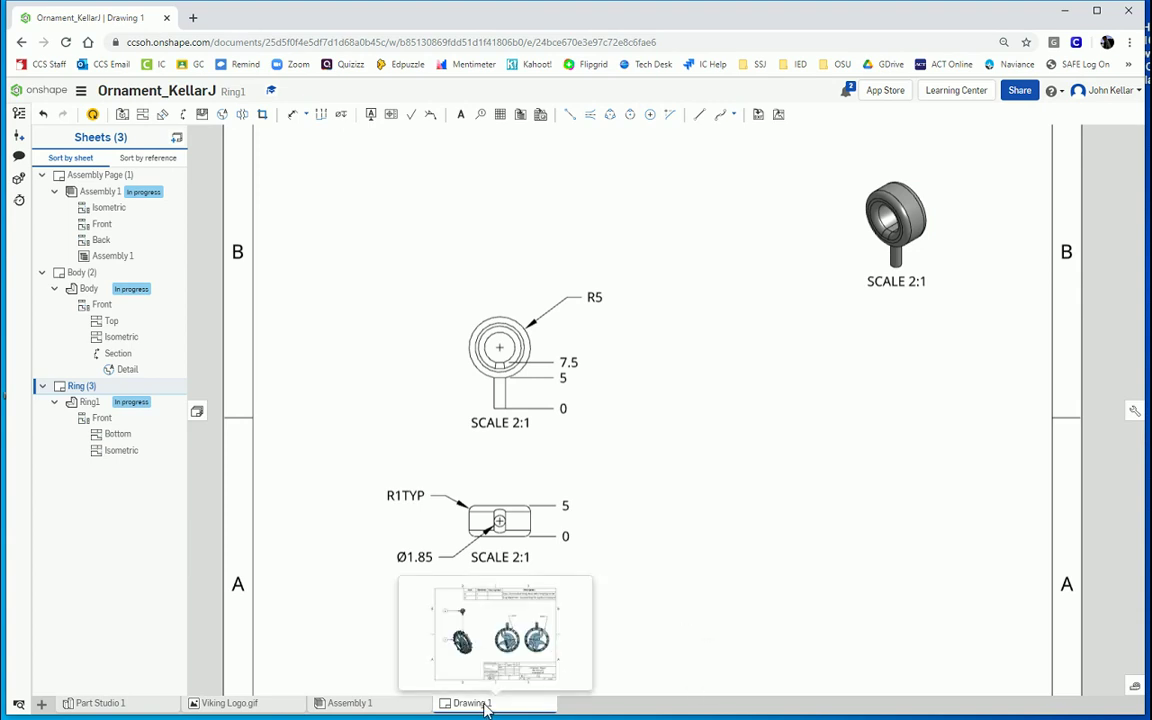
pyautogui.rightClick(483, 707)
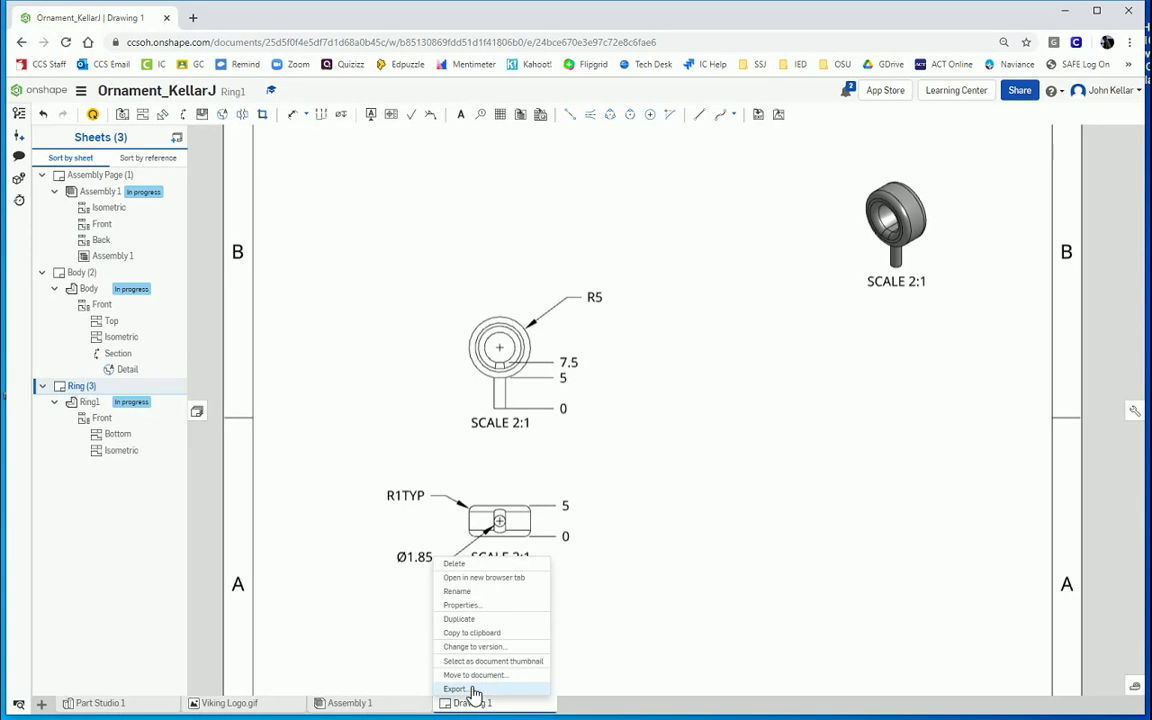
pyautogui.click(471, 689)
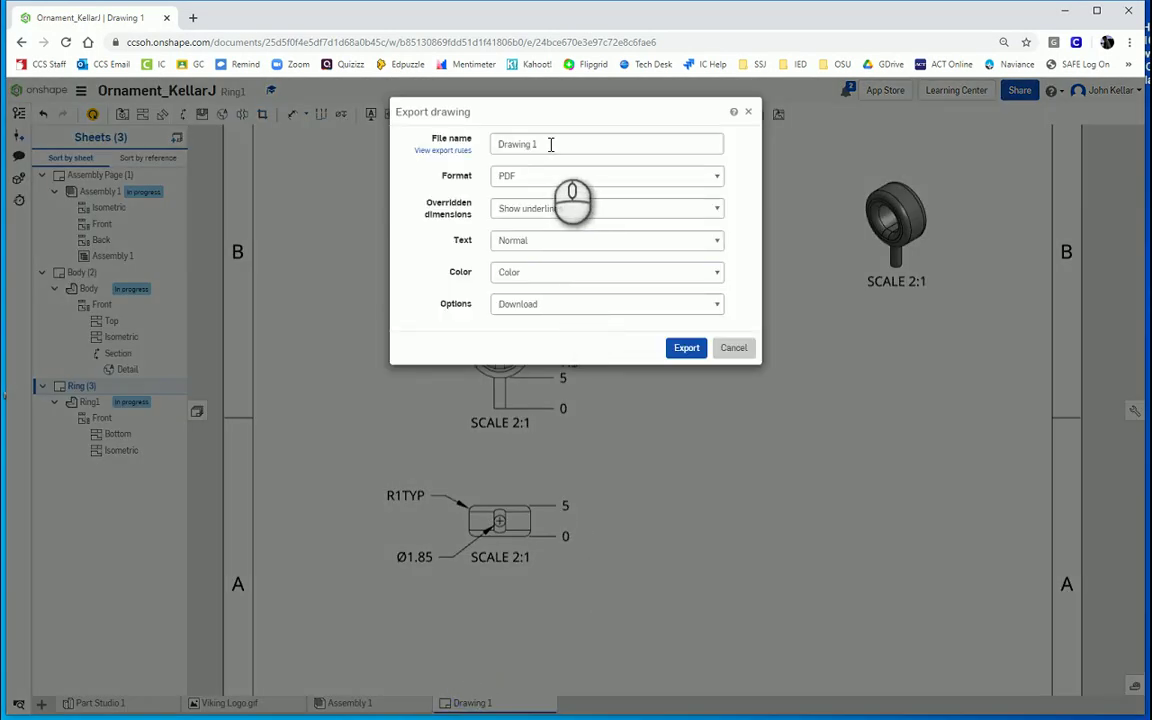
pyautogui.tripleClick(537, 146)
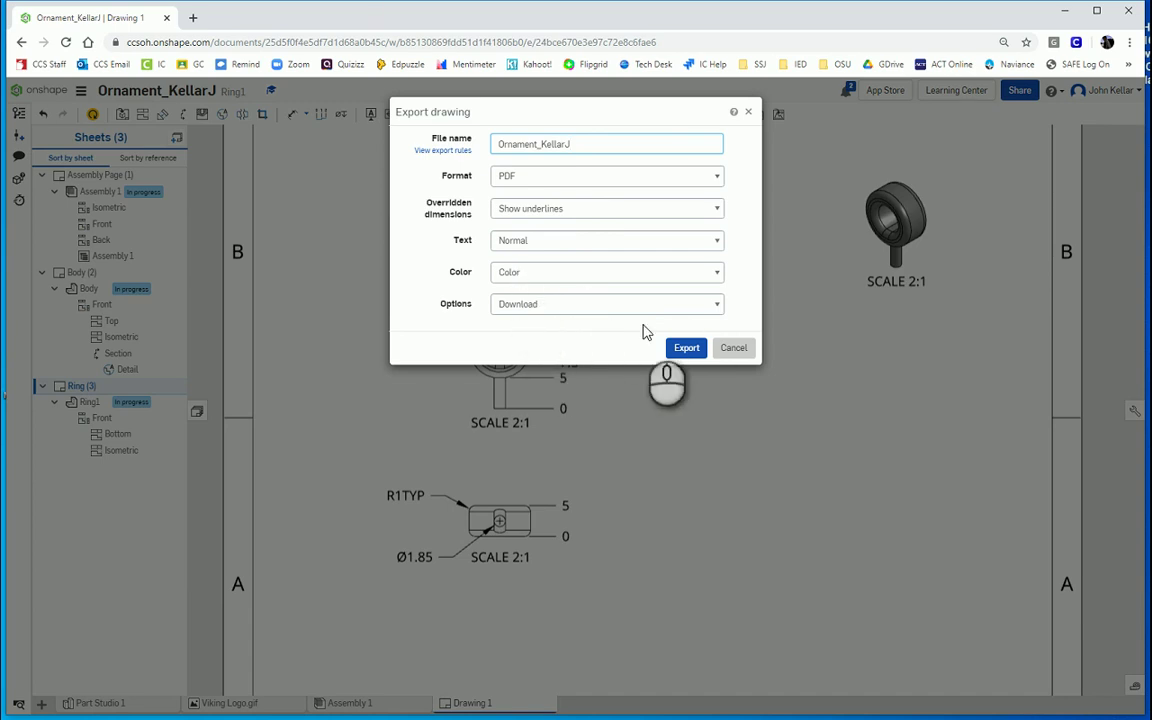
pyautogui.click(688, 349)
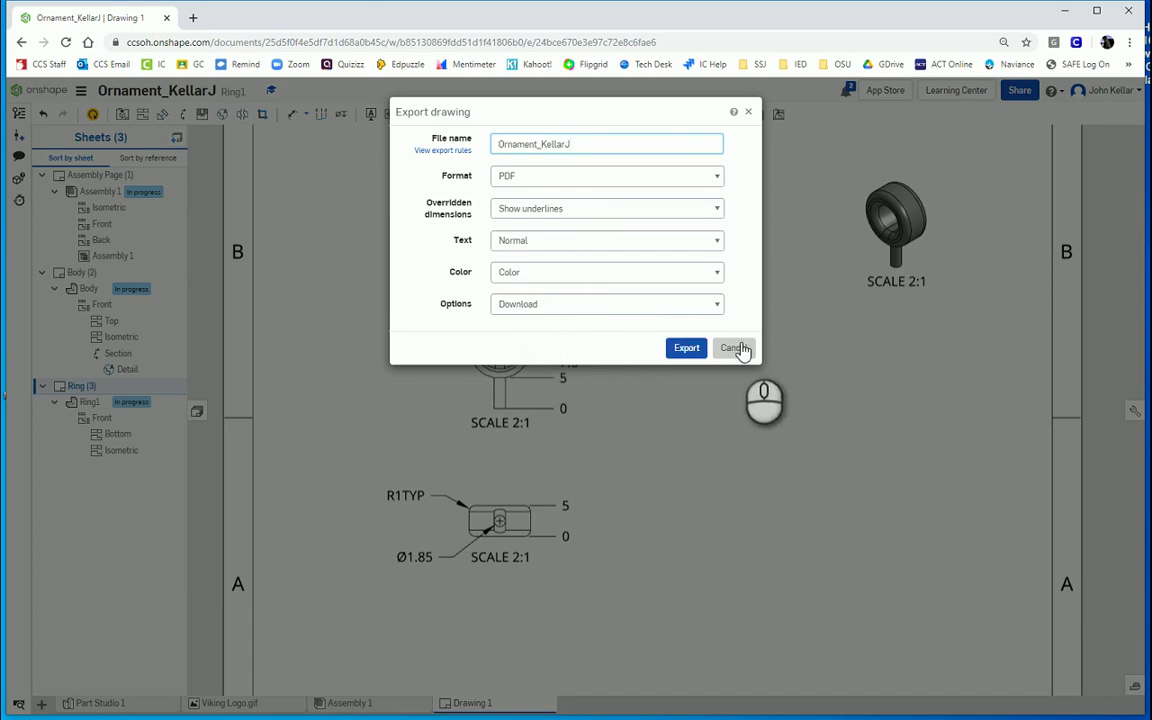
pyautogui.click(736, 349)
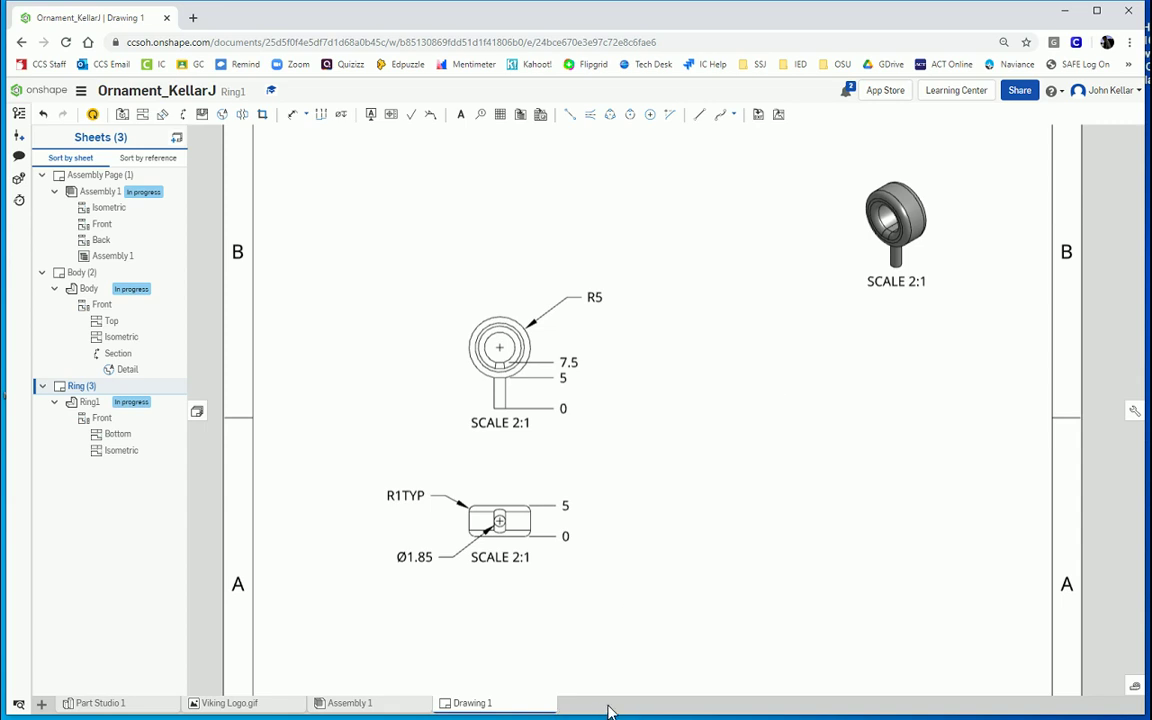
# Step: Create a new drawing from the ANSI_A_MM.dwt template with no views
pyautogui.click(42, 705)
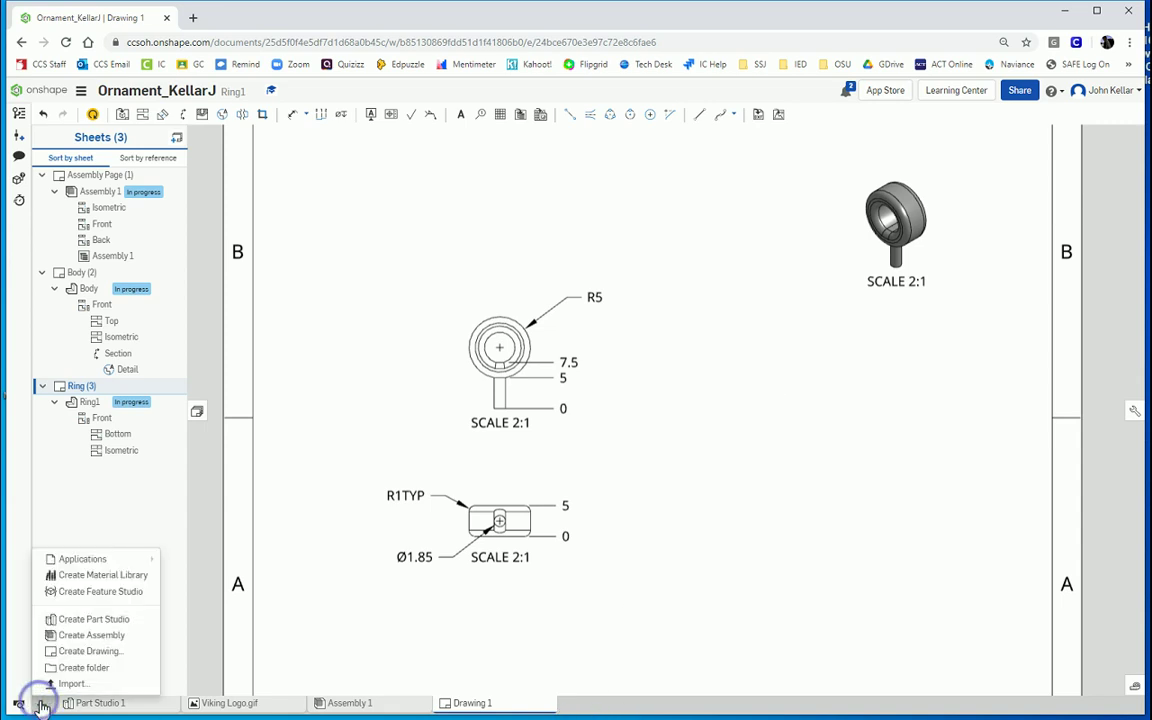
pyautogui.click(89, 656)
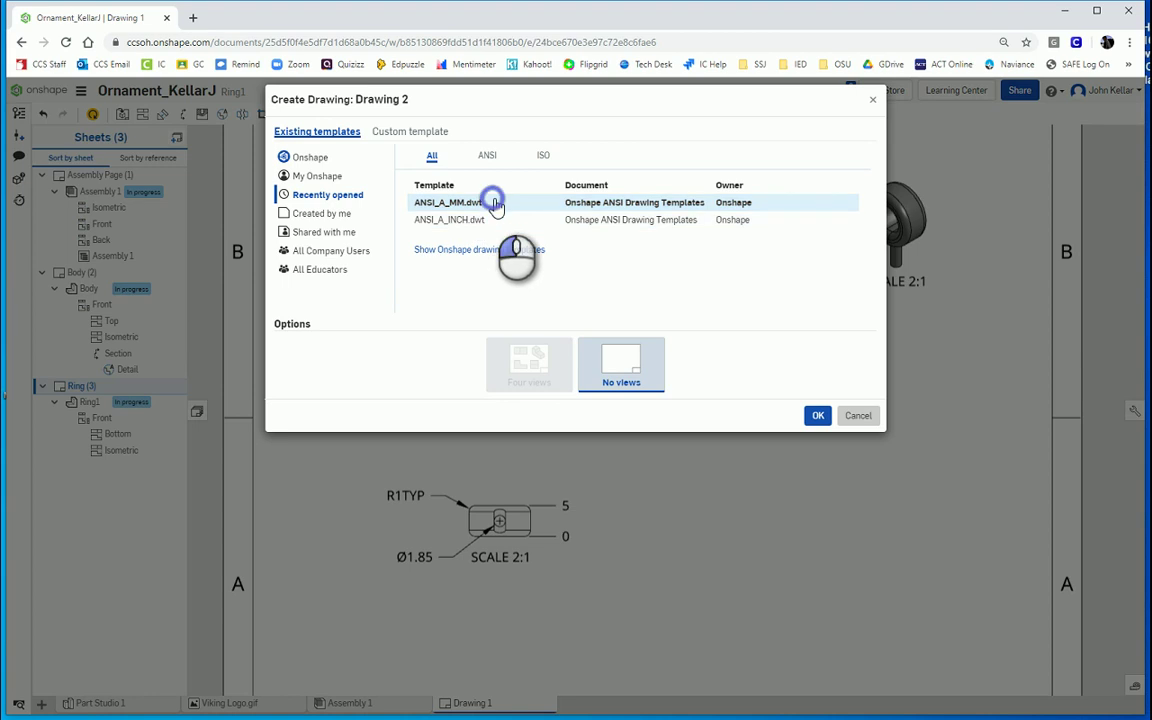
pyautogui.click(494, 204)
pyautogui.click(818, 415)
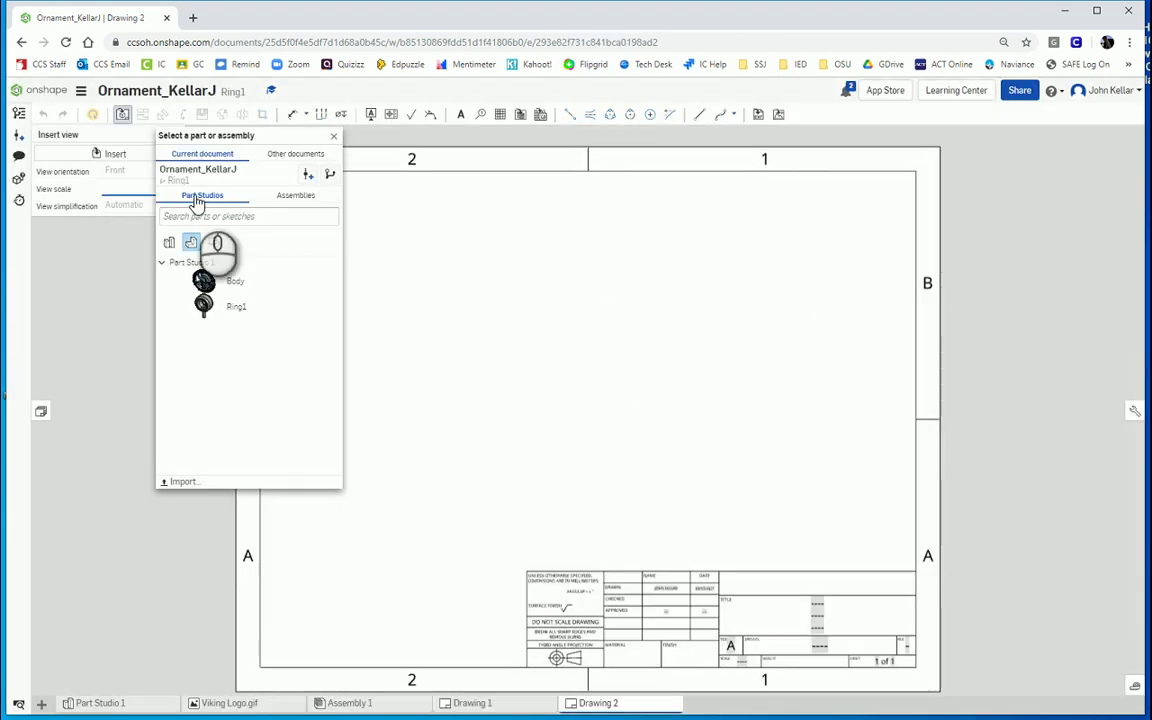
# Step: Place an isometric view of Assembly 1 in the Explode 1 position on the left part of the sheet
pyautogui.click(293, 197)
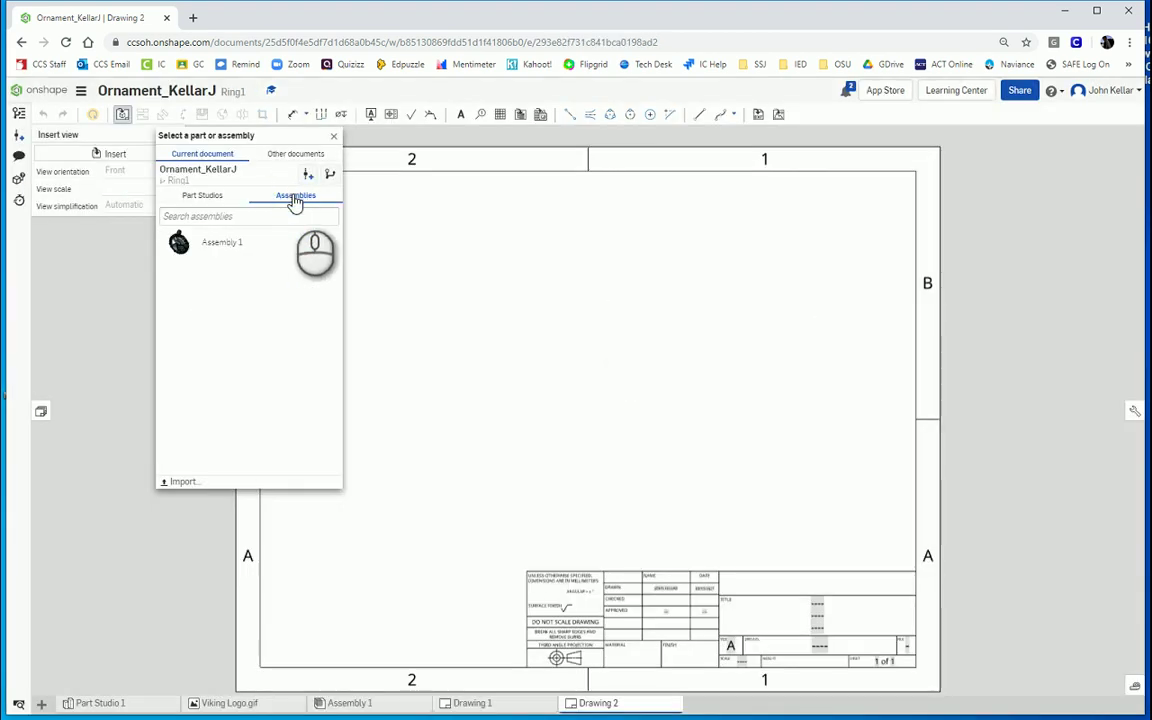
pyautogui.click(224, 241)
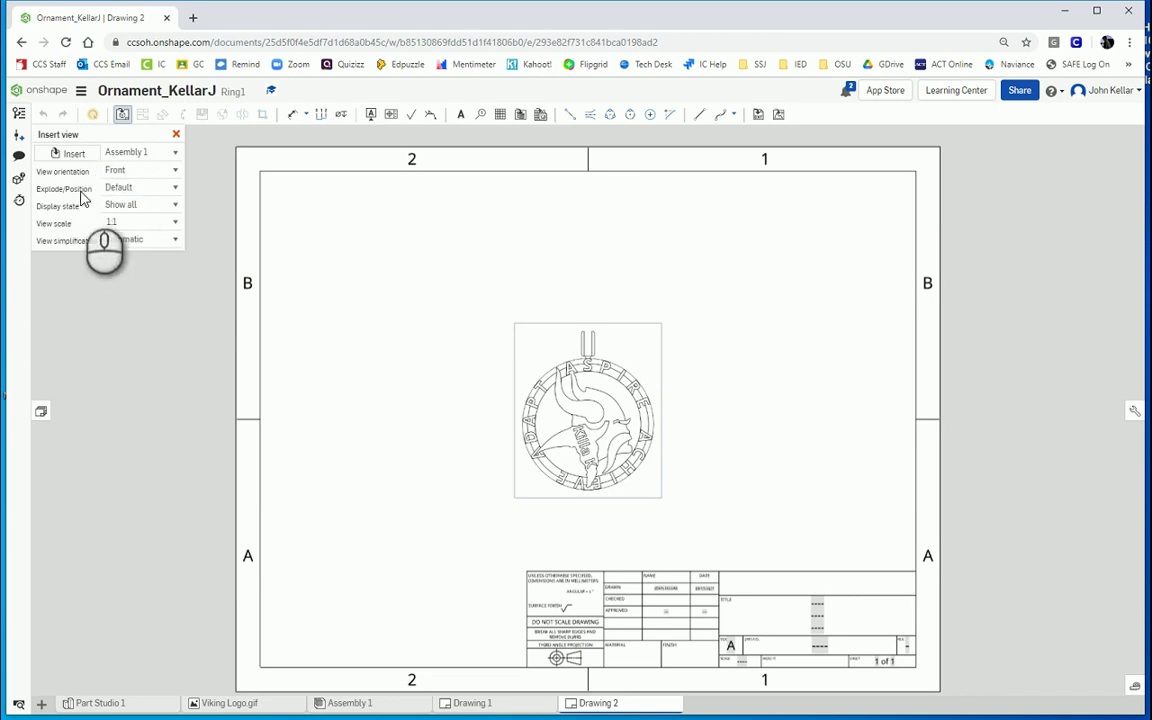
pyautogui.click(146, 188)
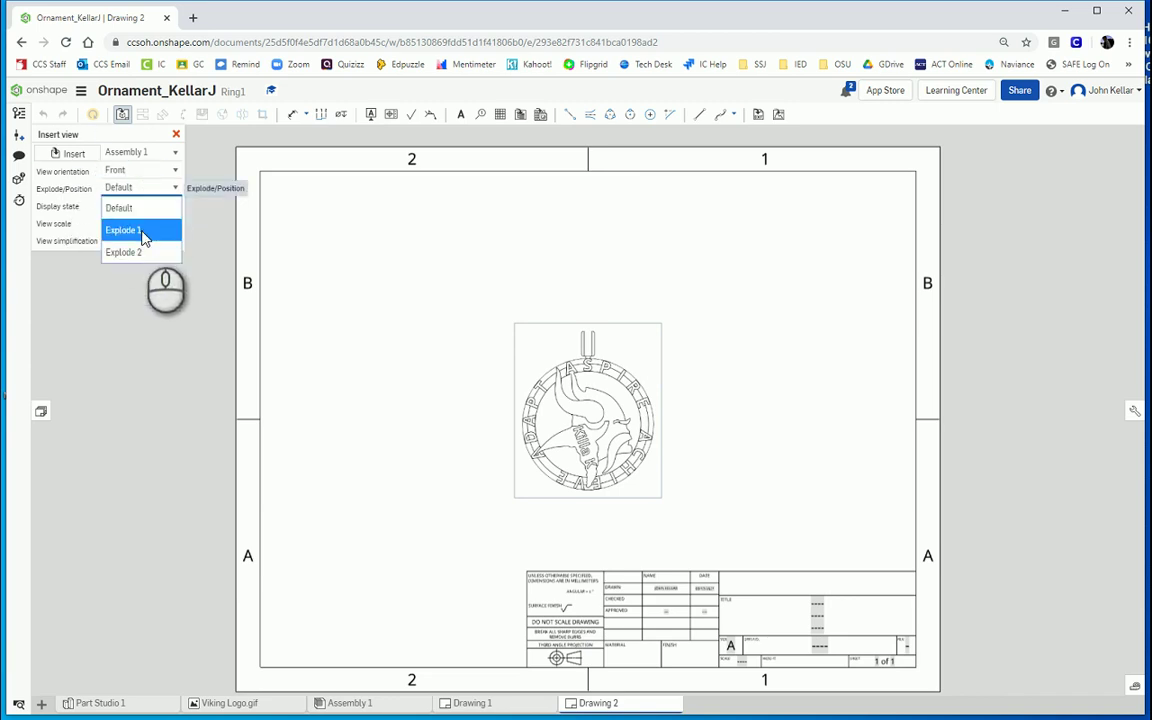
pyautogui.click(143, 231)
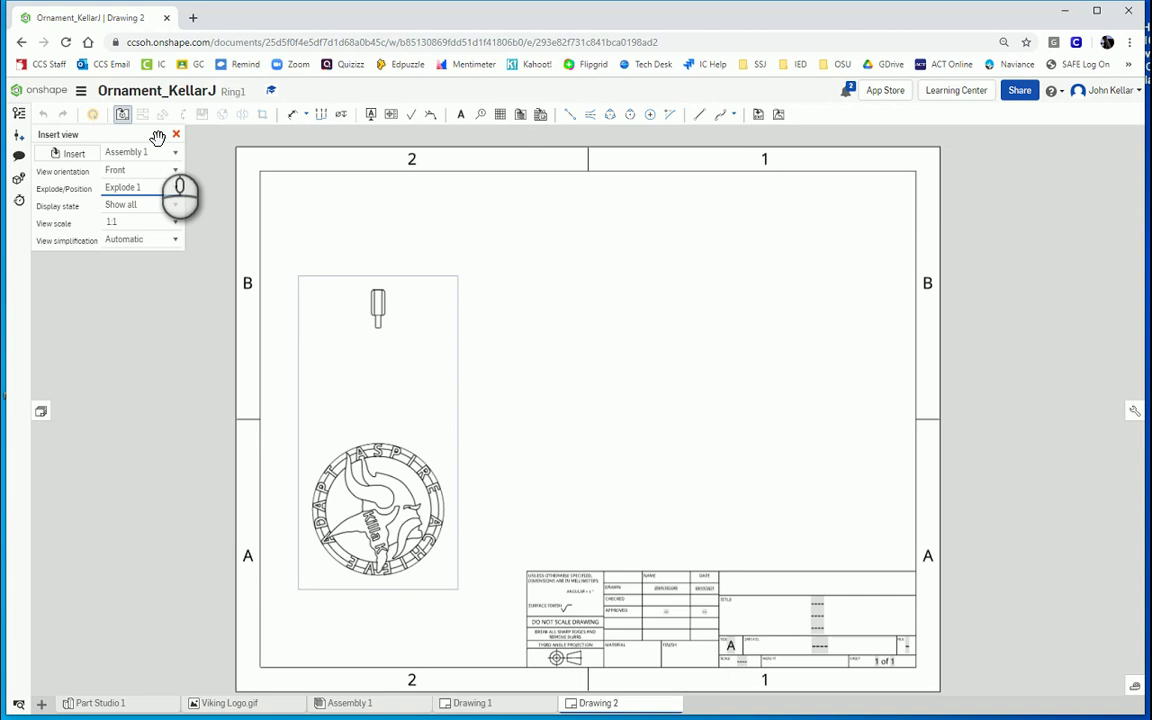
pyautogui.click(162, 176)
pyautogui.click(130, 322)
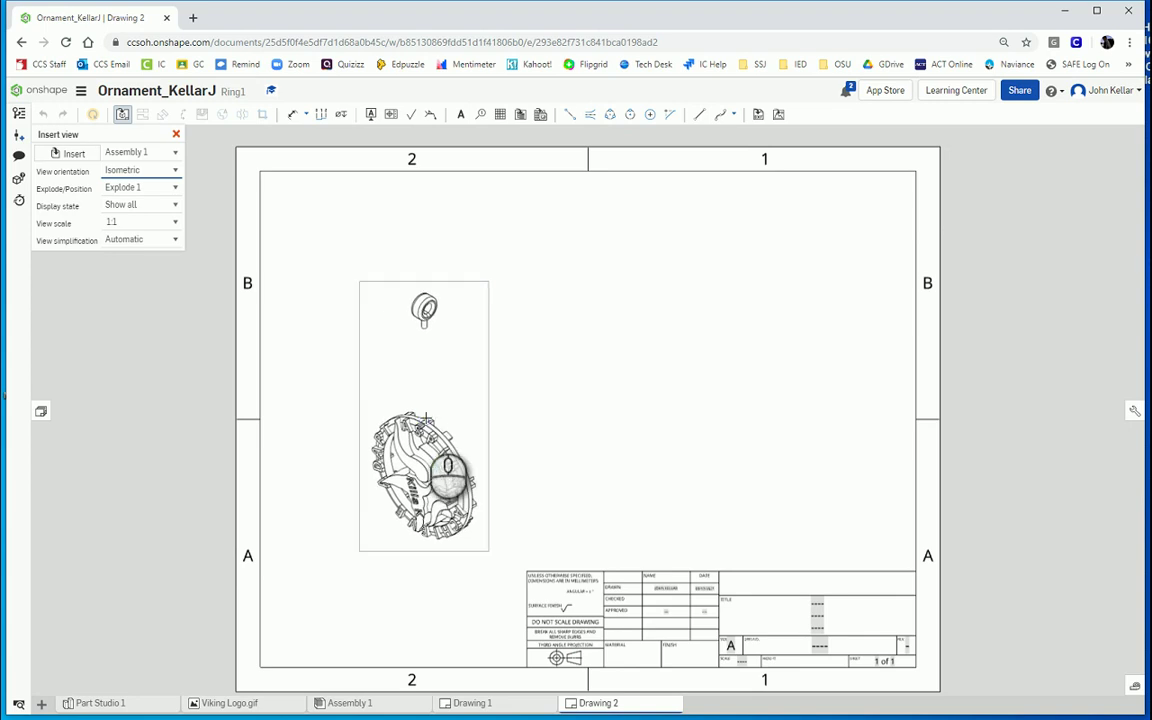
pyautogui.click(424, 420)
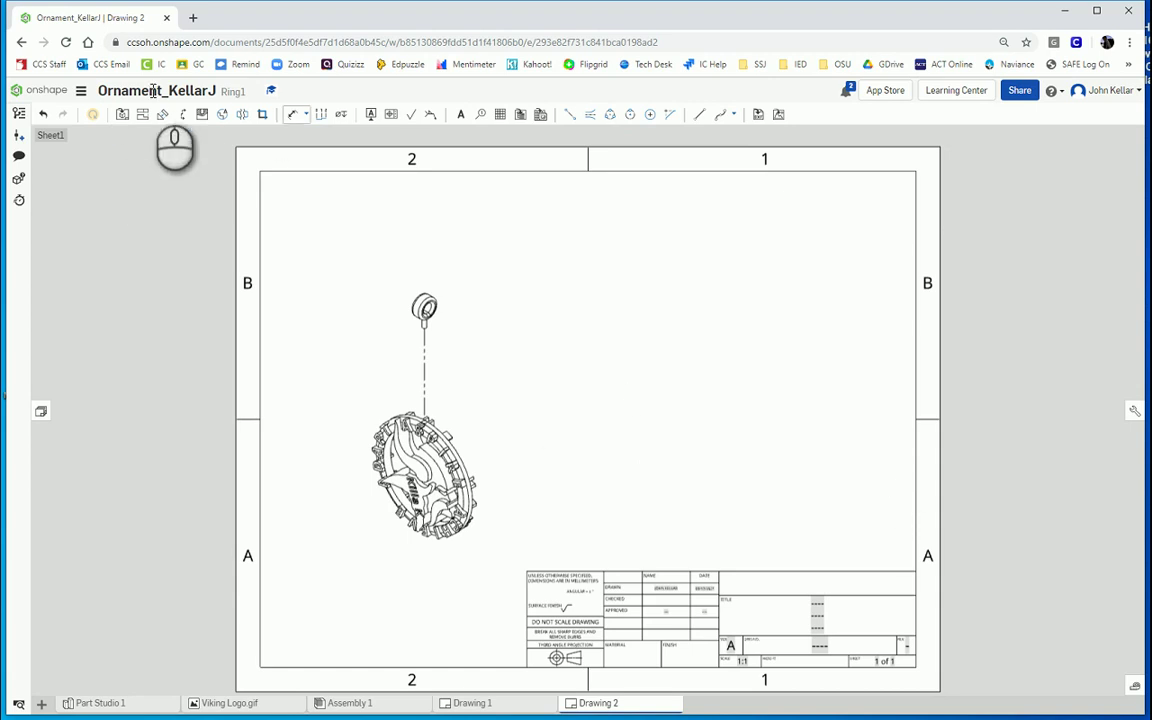
# Step: Insert an unexploded front view of Assembly 1 at sheet scale beside the exploded isometric view
pyautogui.click(121, 114)
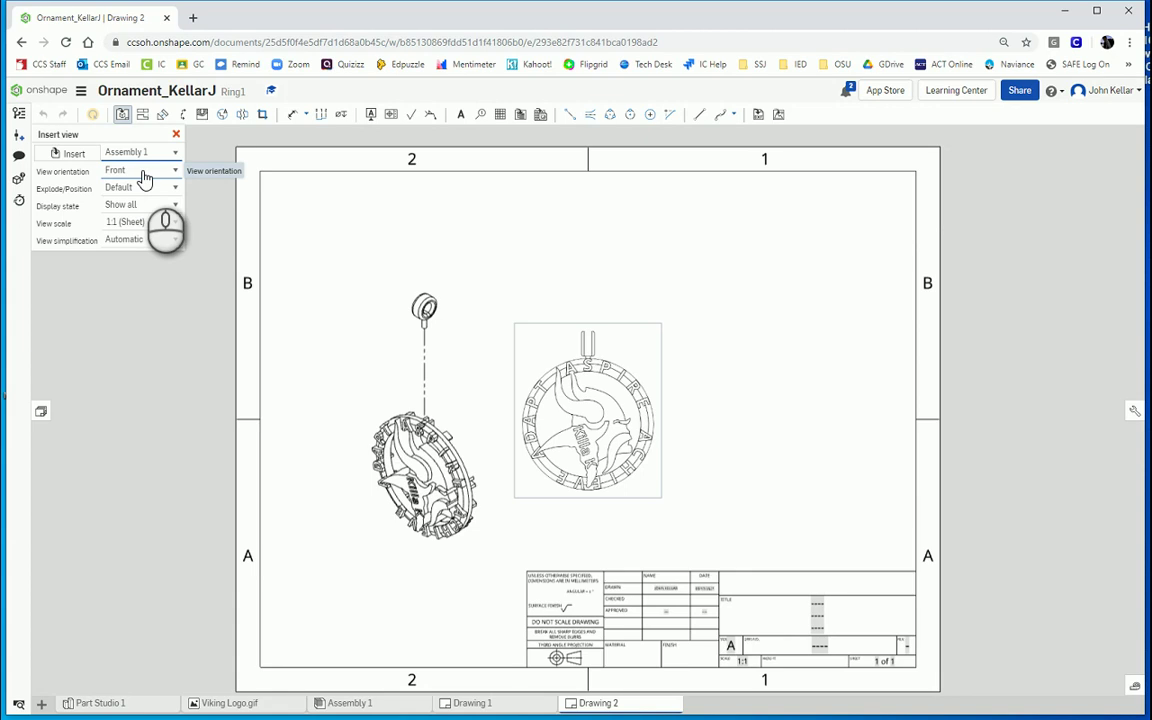
pyautogui.click(145, 178)
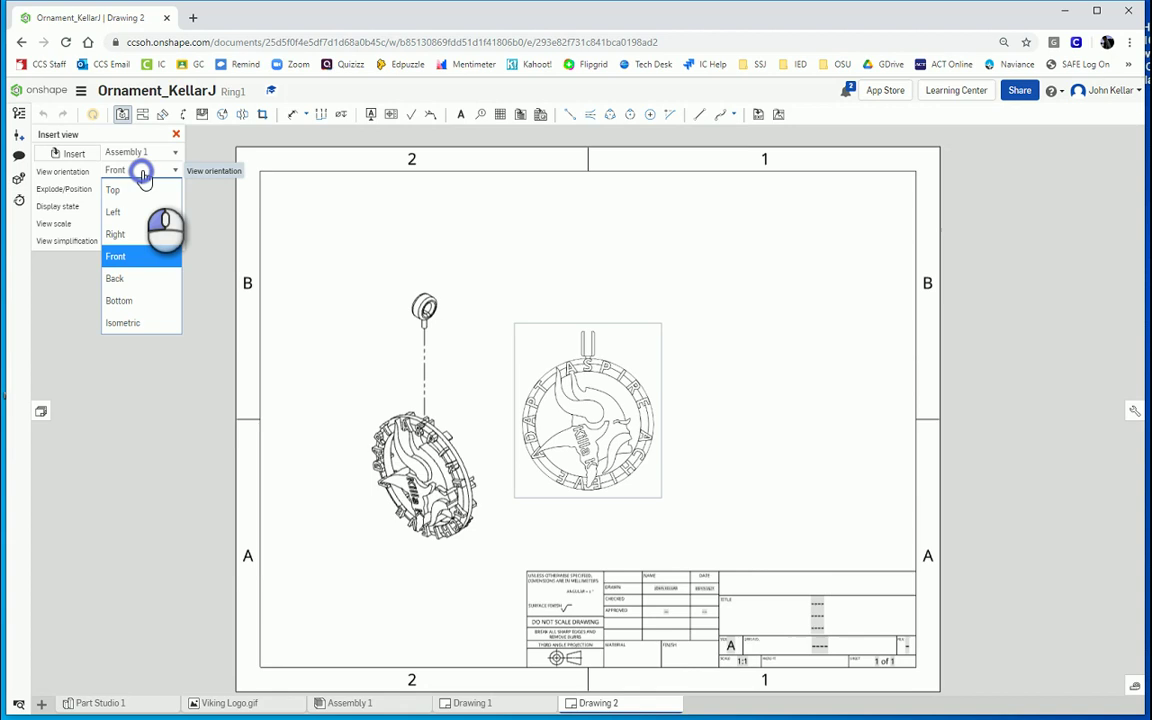
pyautogui.click(118, 256)
pyautogui.click(612, 445)
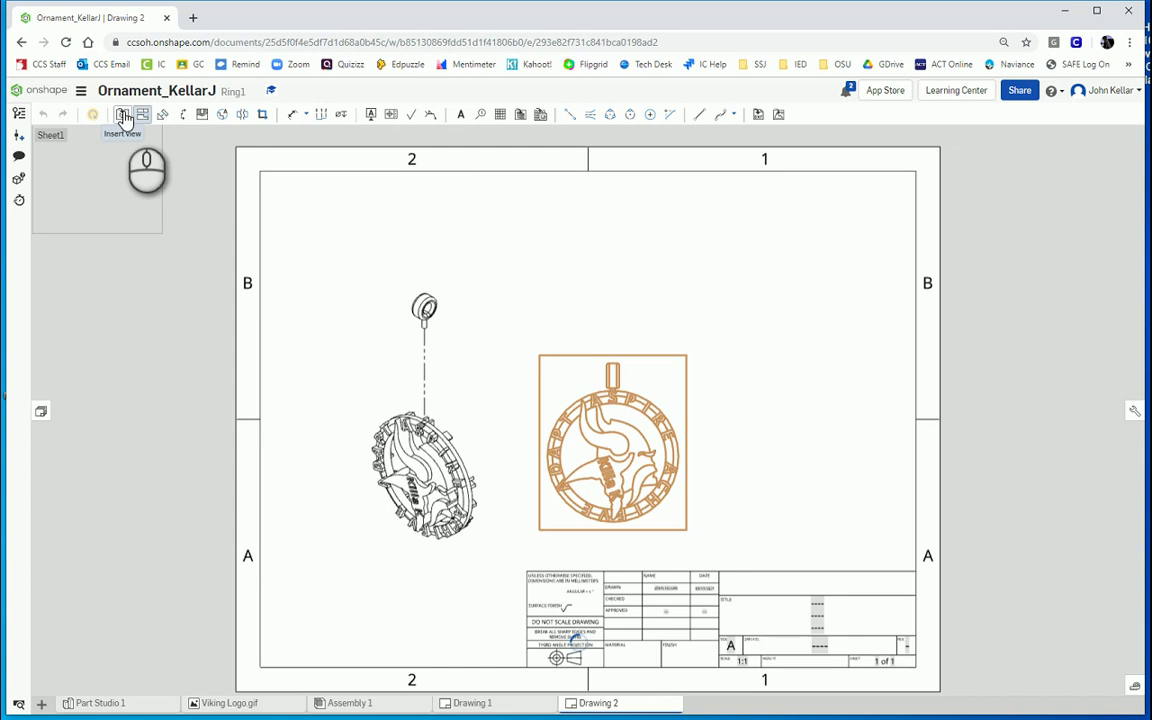
# Step: Insert an unexploded back view of Assembly 1 level with the front view, without any projected views
pyautogui.click(123, 116)
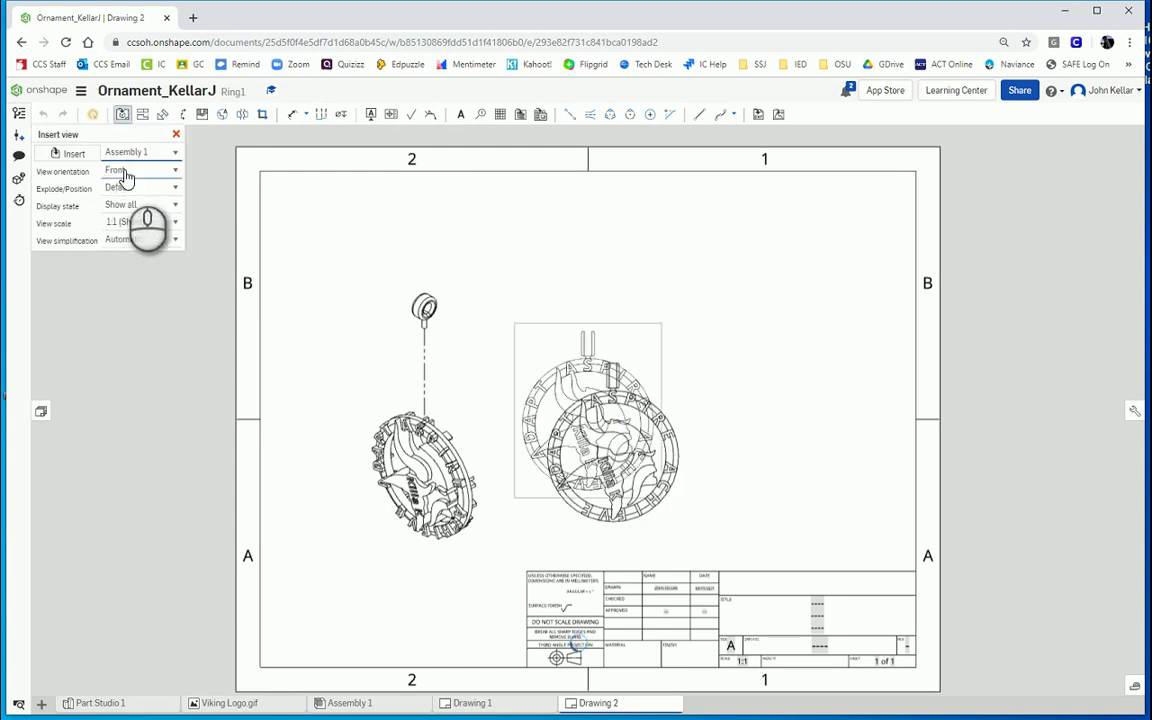
pyautogui.click(123, 172)
pyautogui.click(115, 277)
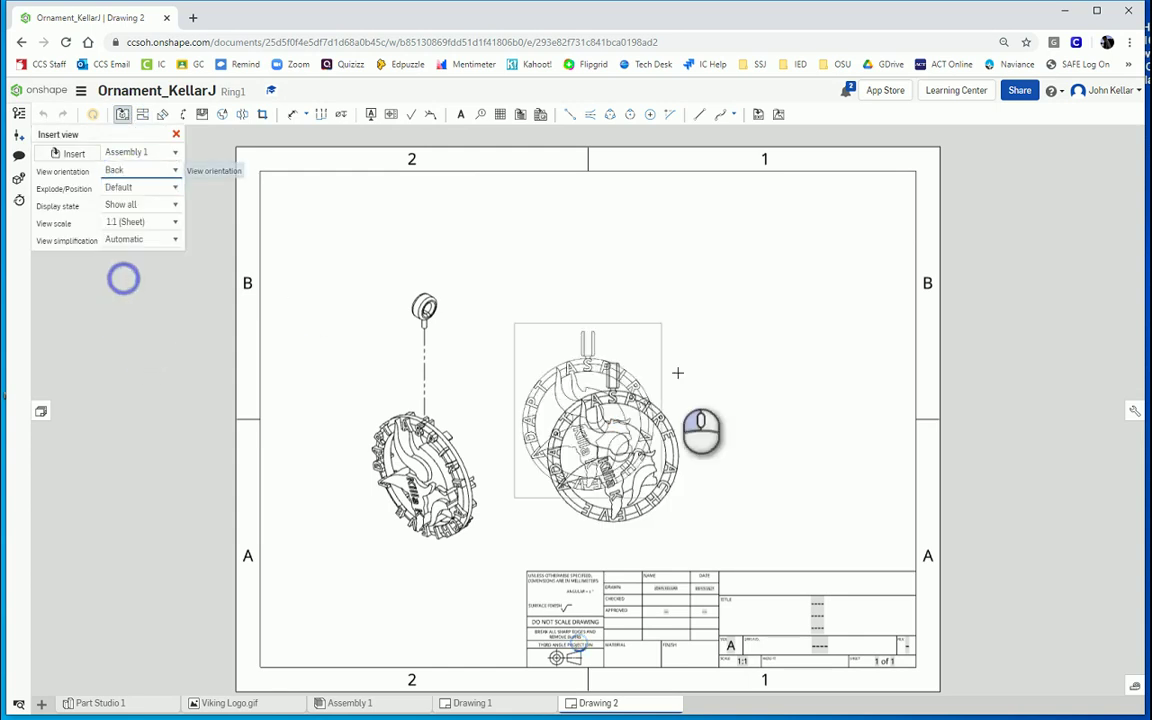
pyautogui.click(805, 444)
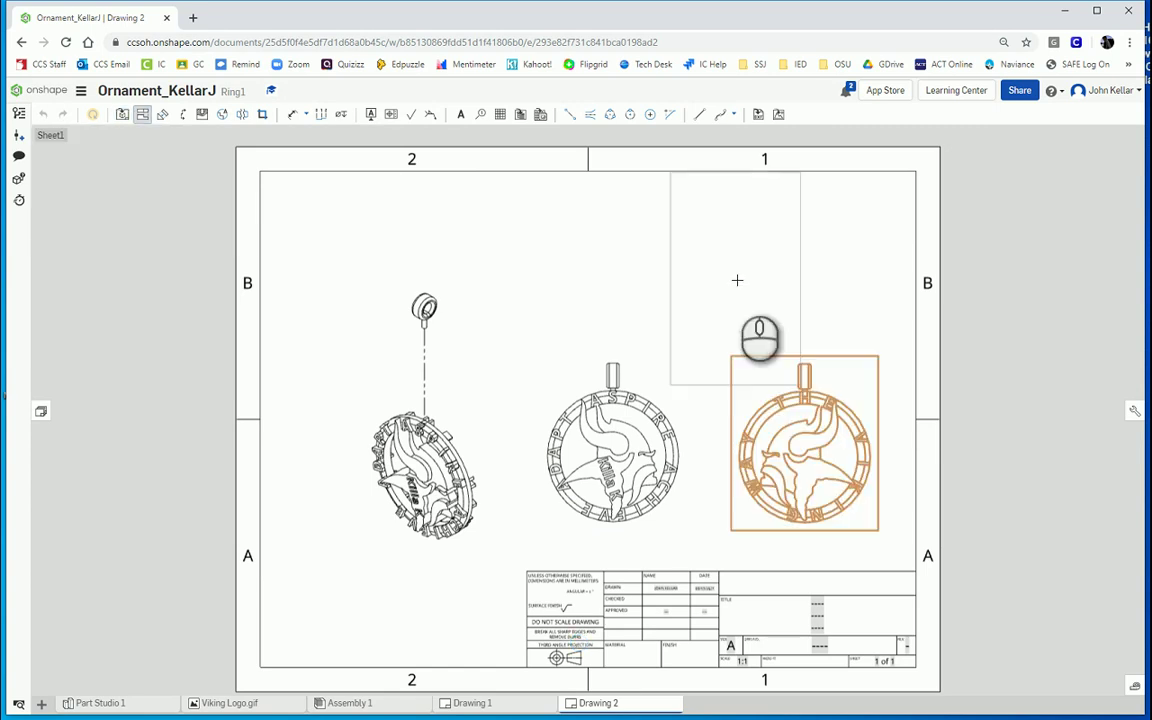
pyautogui.press('Escape')
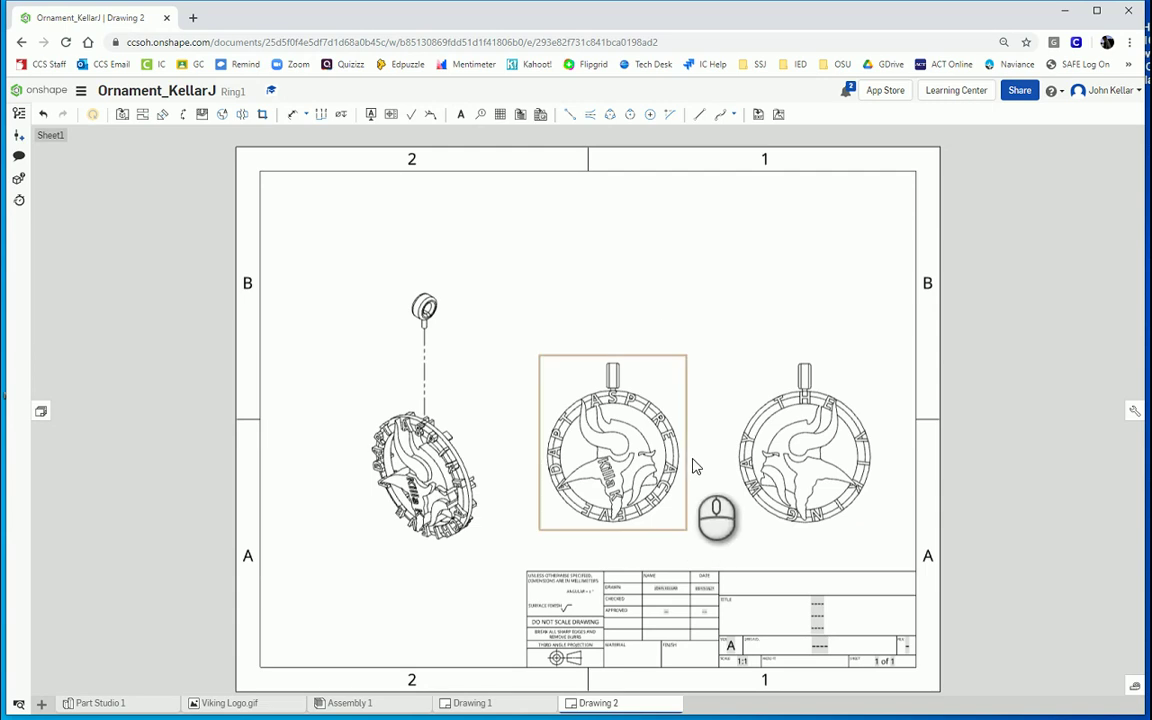
# Step: Turn on shaded display for the exploded isometric, front and back views
pyautogui.rightClick(455, 425)
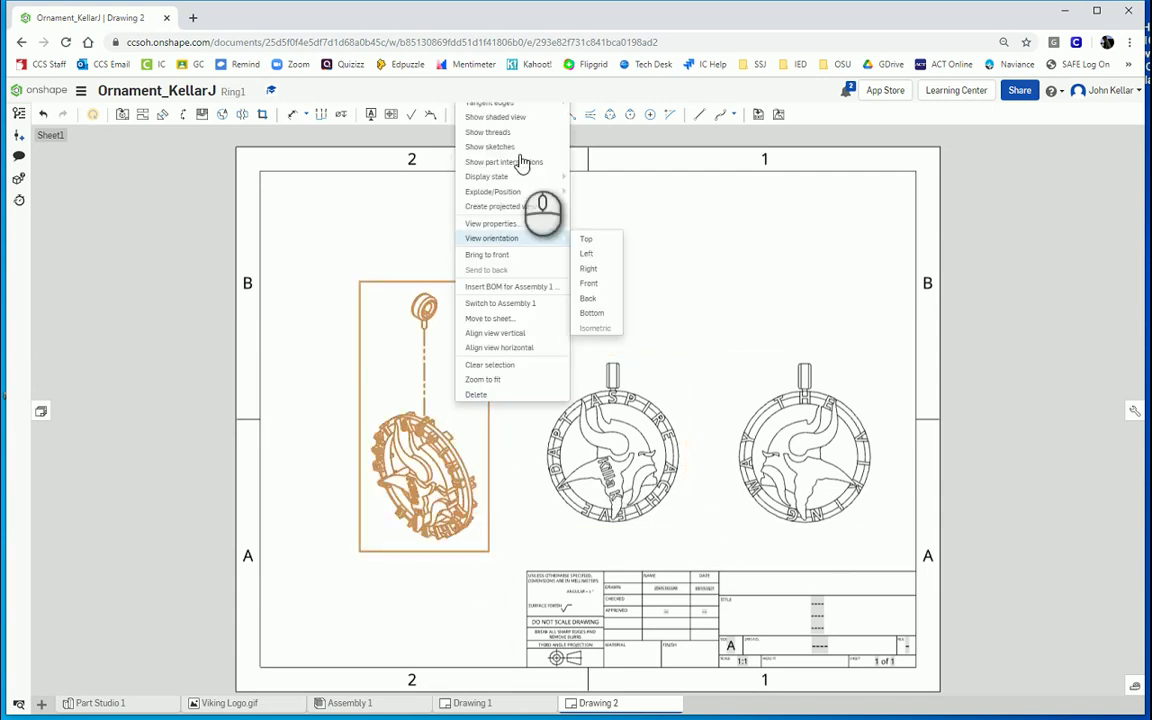
pyautogui.click(506, 117)
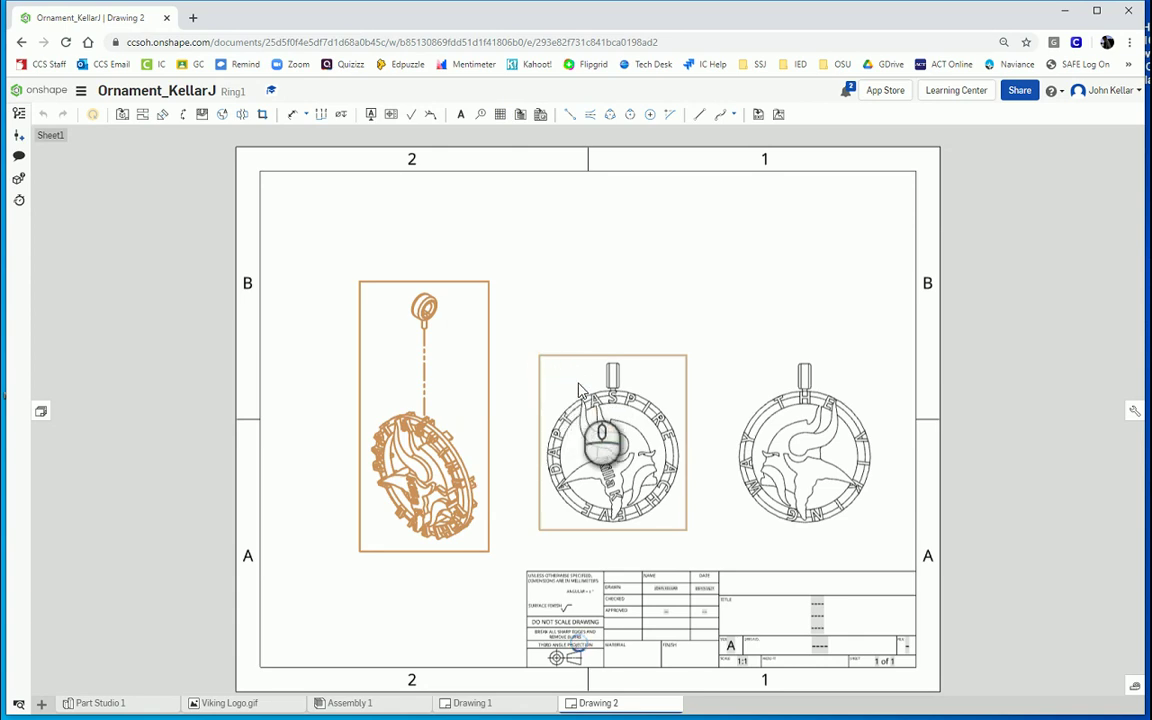
pyautogui.rightClick(590, 408)
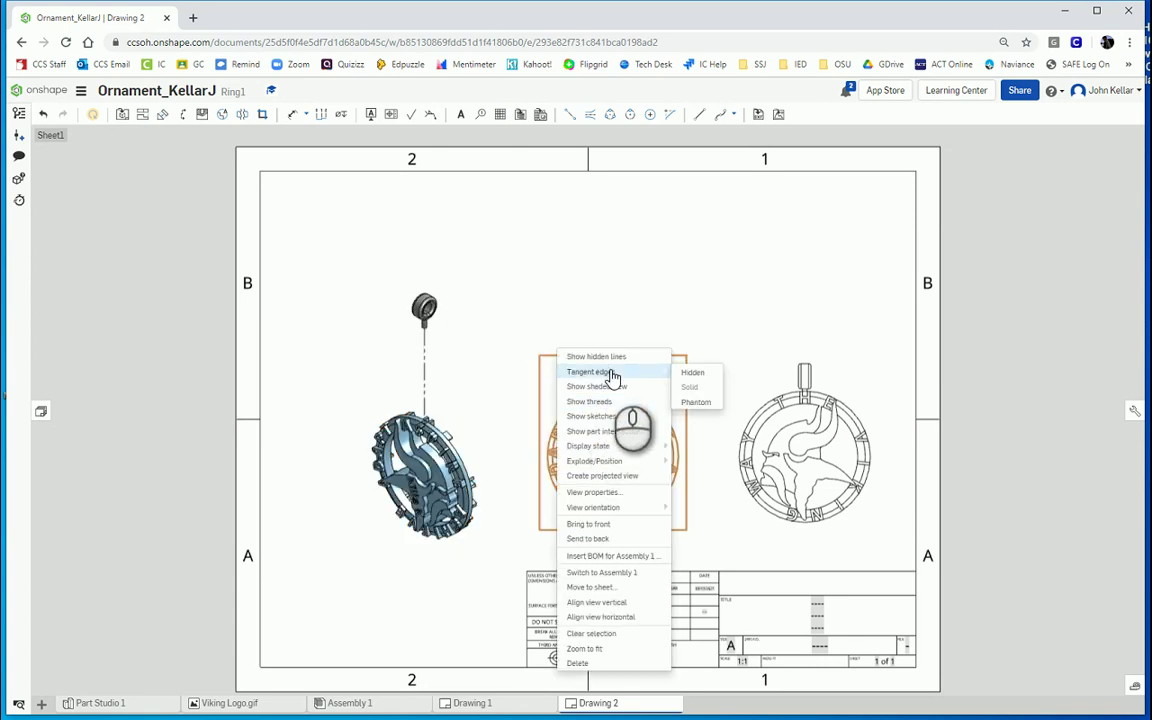
pyautogui.click(607, 386)
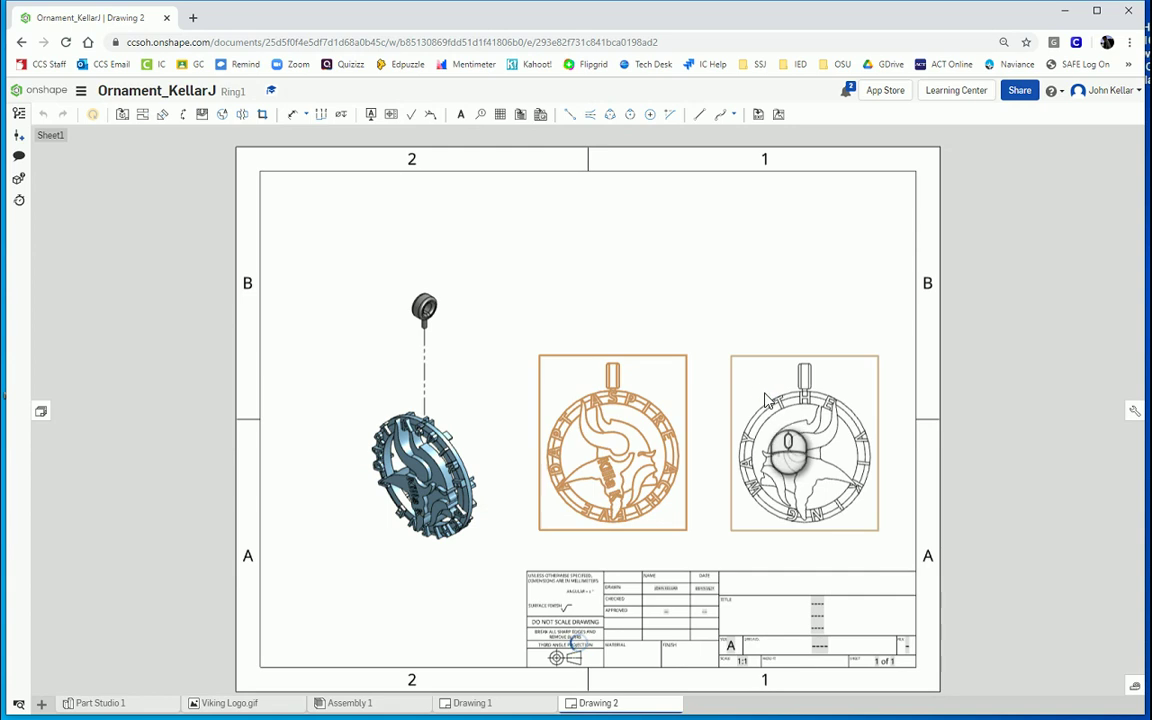
pyautogui.rightClick(782, 432)
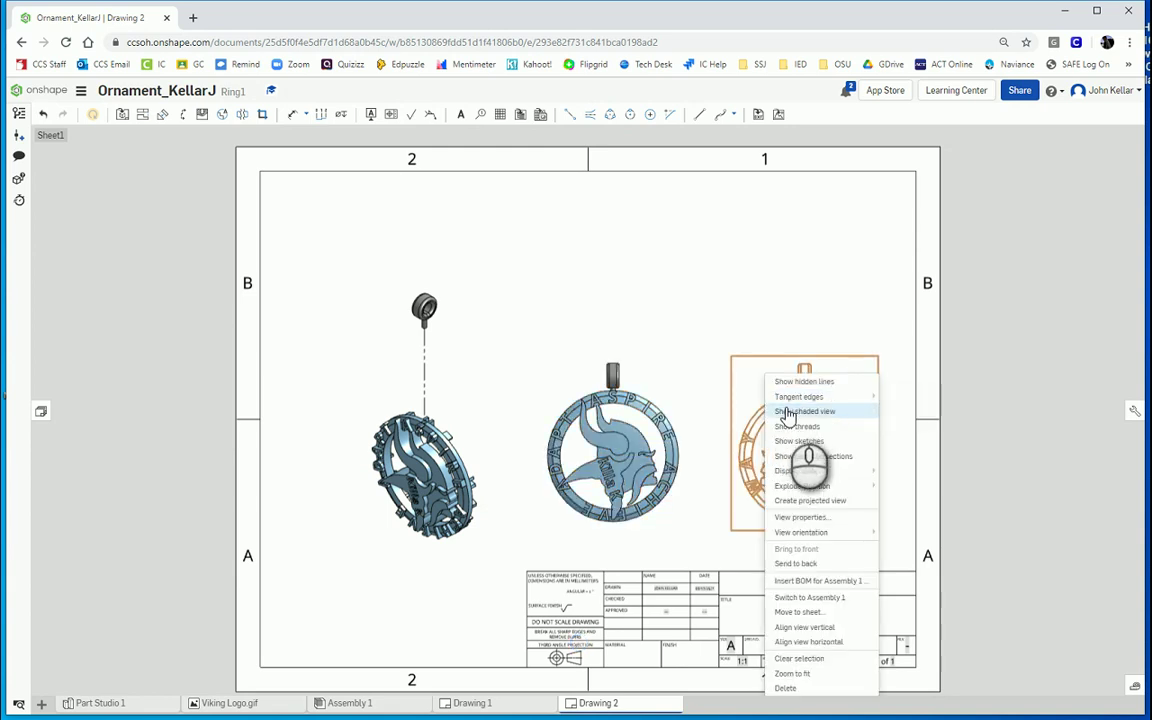
pyautogui.click(787, 410)
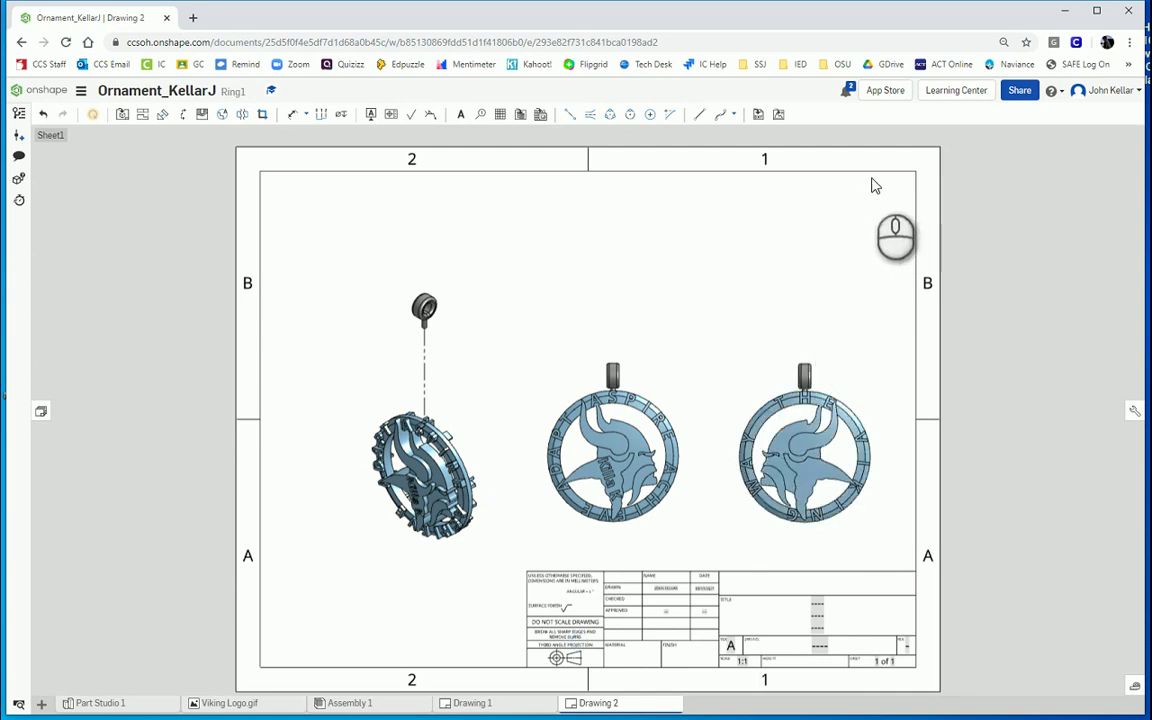
# Step: Insert Assembly 1's flattened BOM table in the sheet border's upper-right corner and attach item-number callouts to the exploded ring and body
pyautogui.click(521, 115)
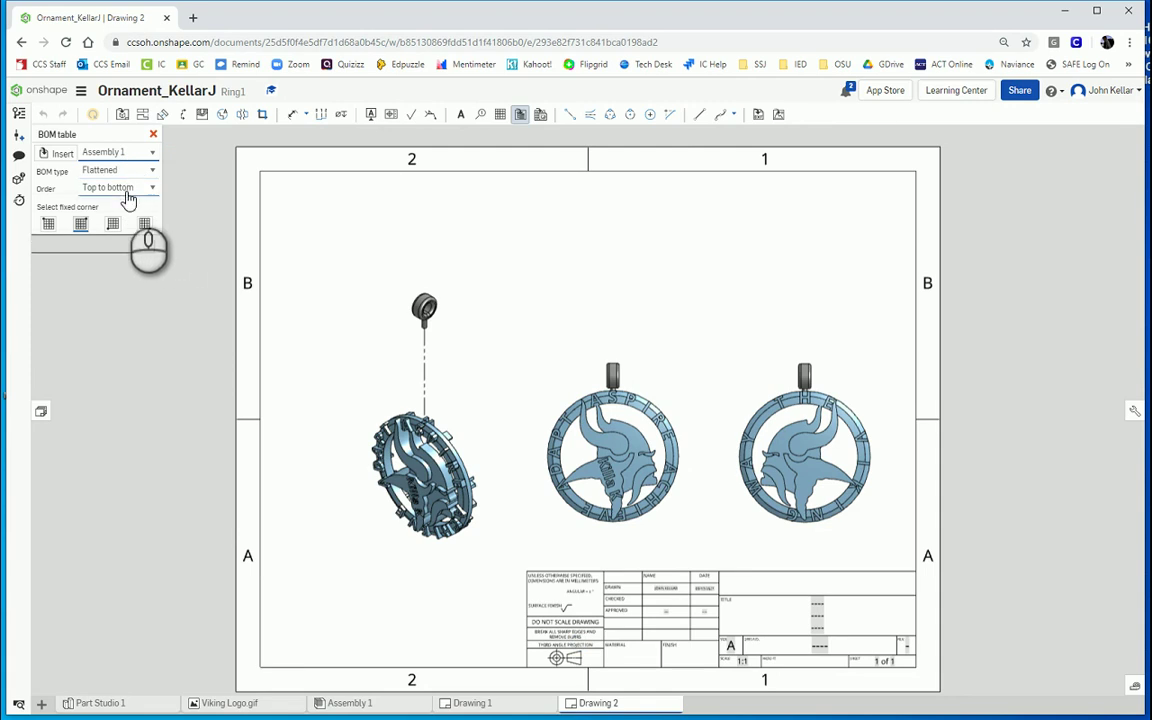
pyautogui.click(916, 172)
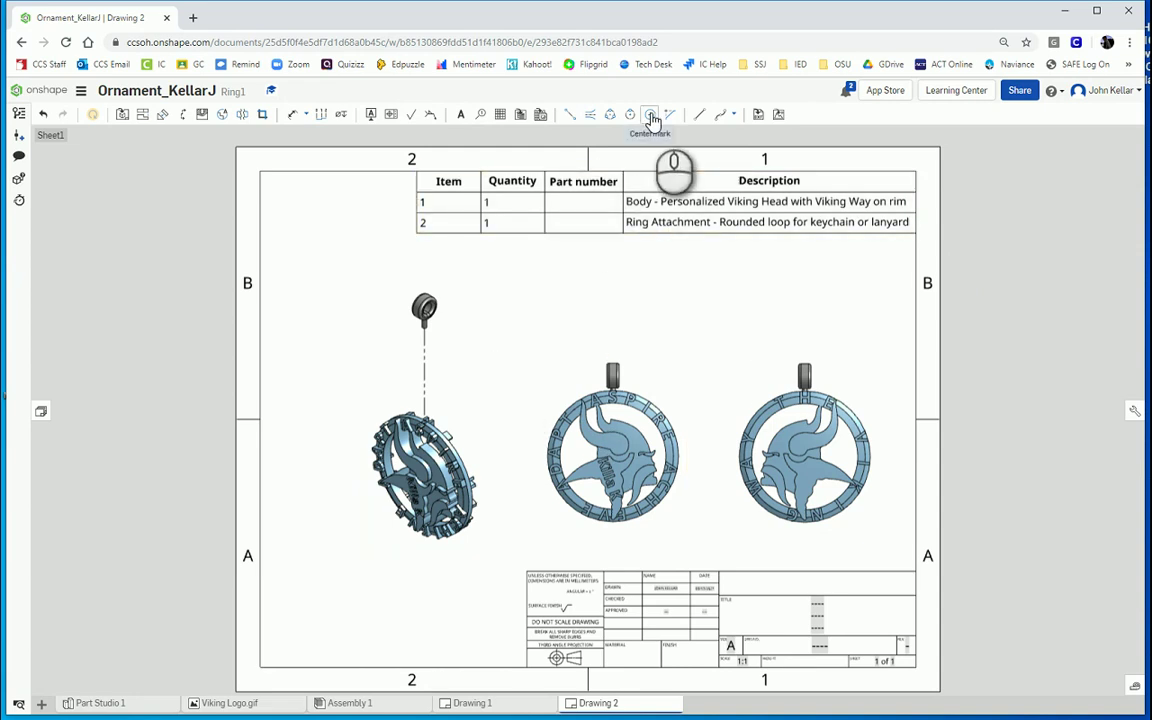
pyautogui.click(480, 117)
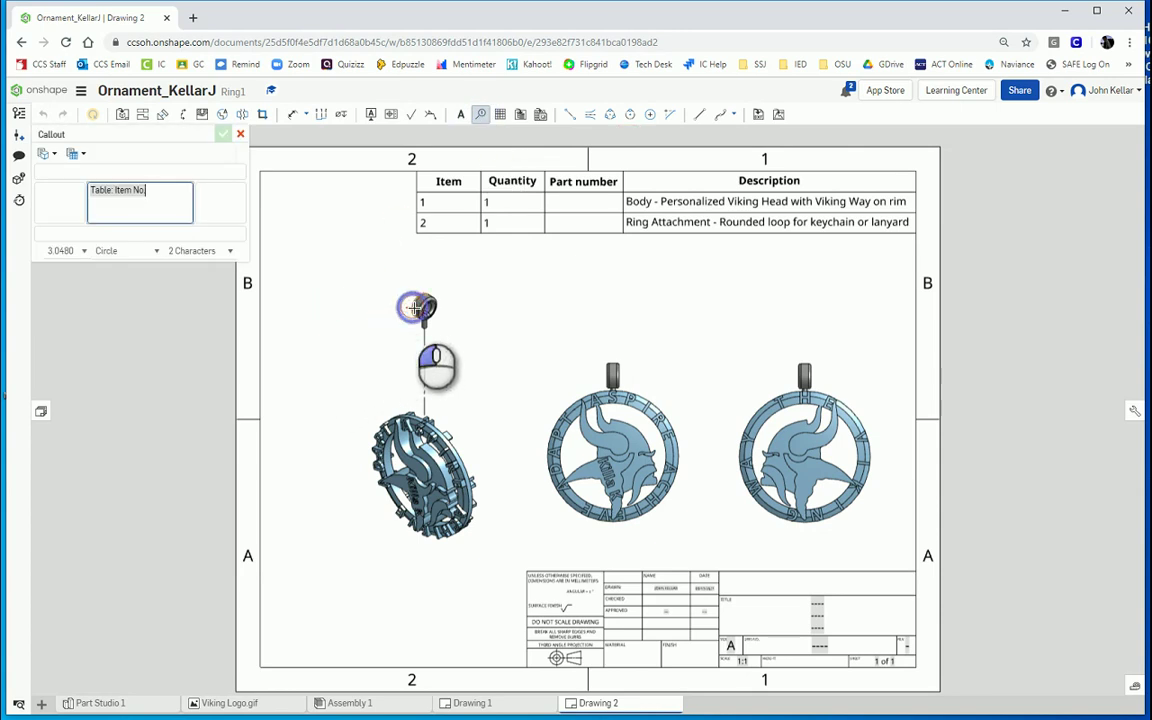
pyautogui.click(414, 308)
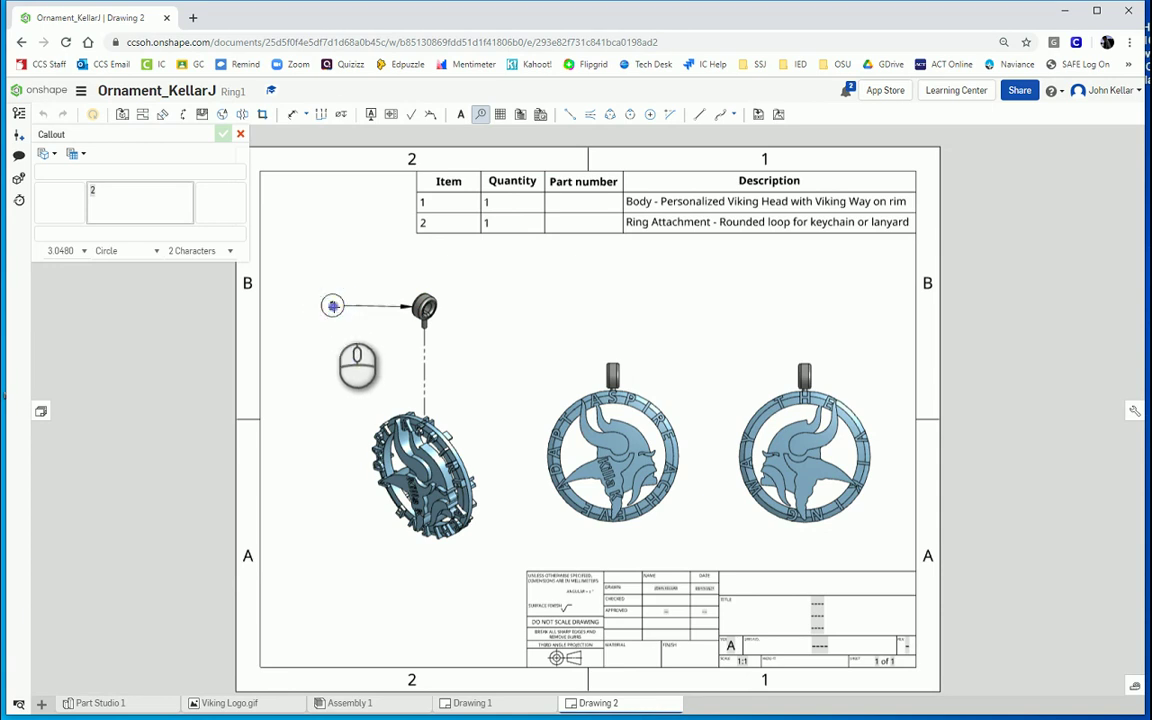
pyautogui.click(332, 305)
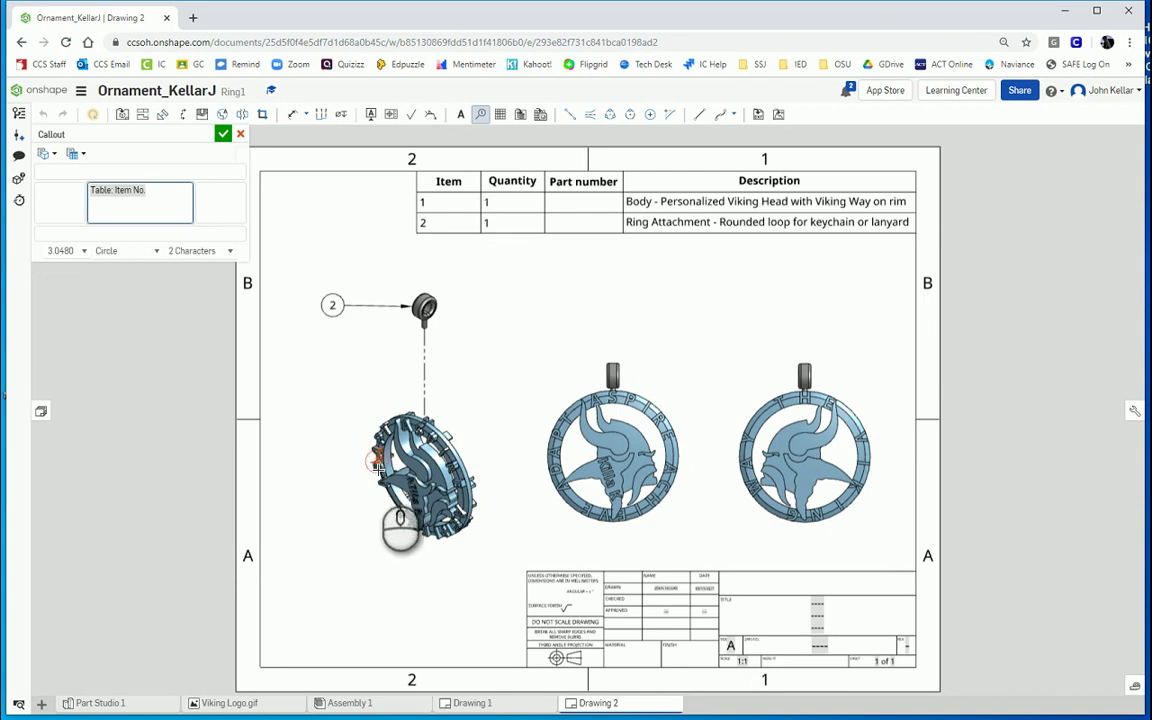
pyautogui.click(372, 467)
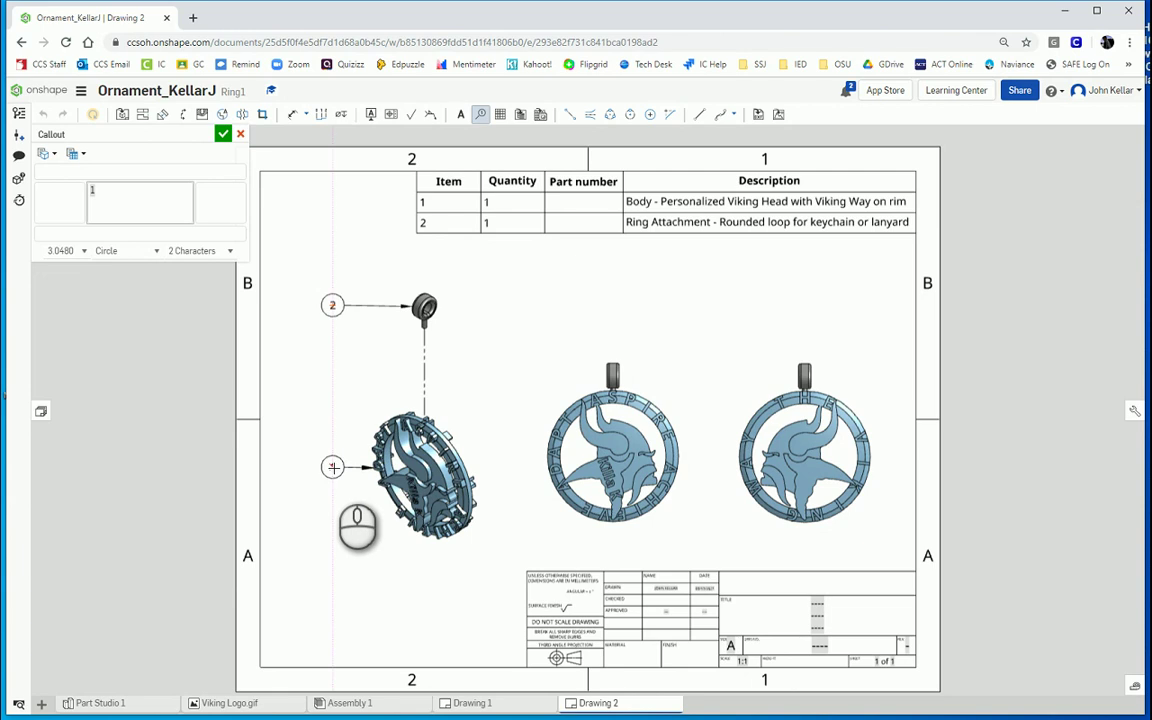
pyautogui.click(332, 467)
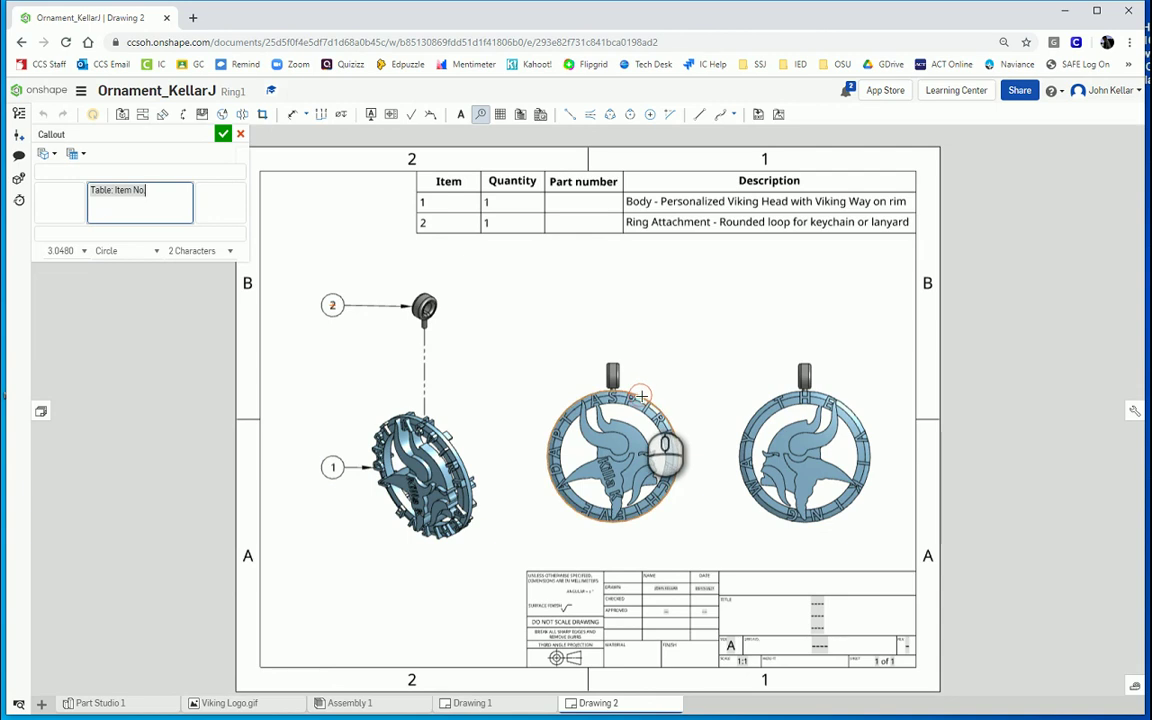
# Step: Add item-number callouts above the front and back views, each pointing to the body's rim
pyautogui.click(640, 397)
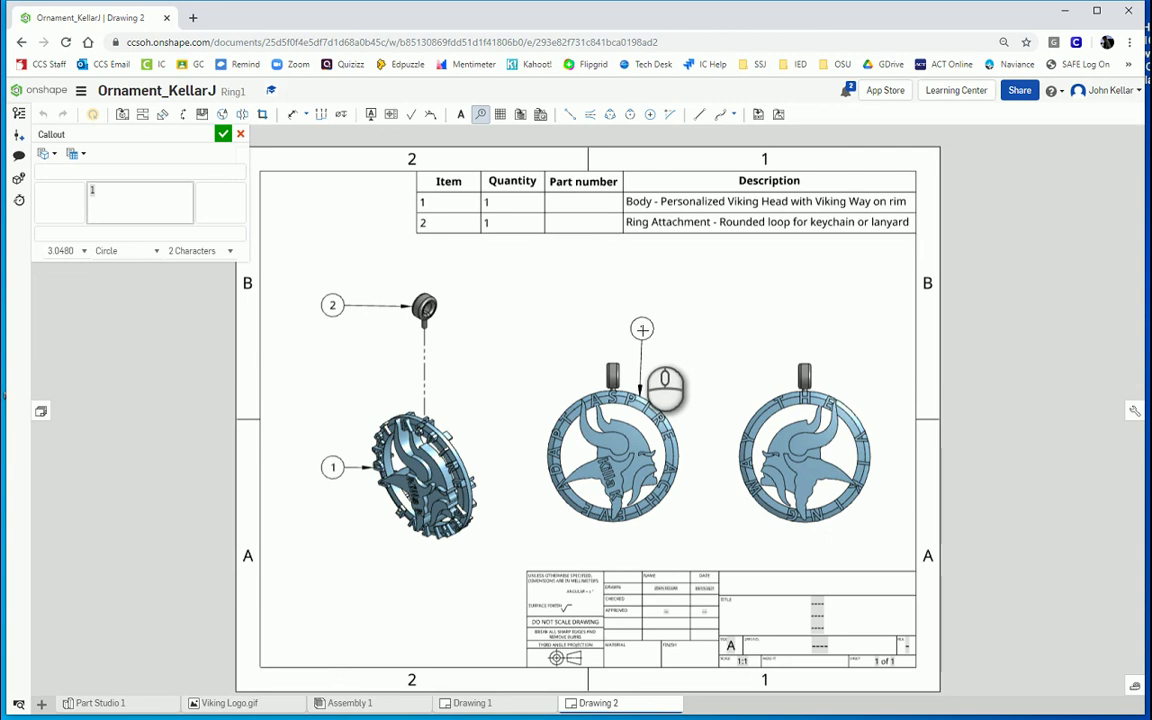
pyautogui.click(640, 330)
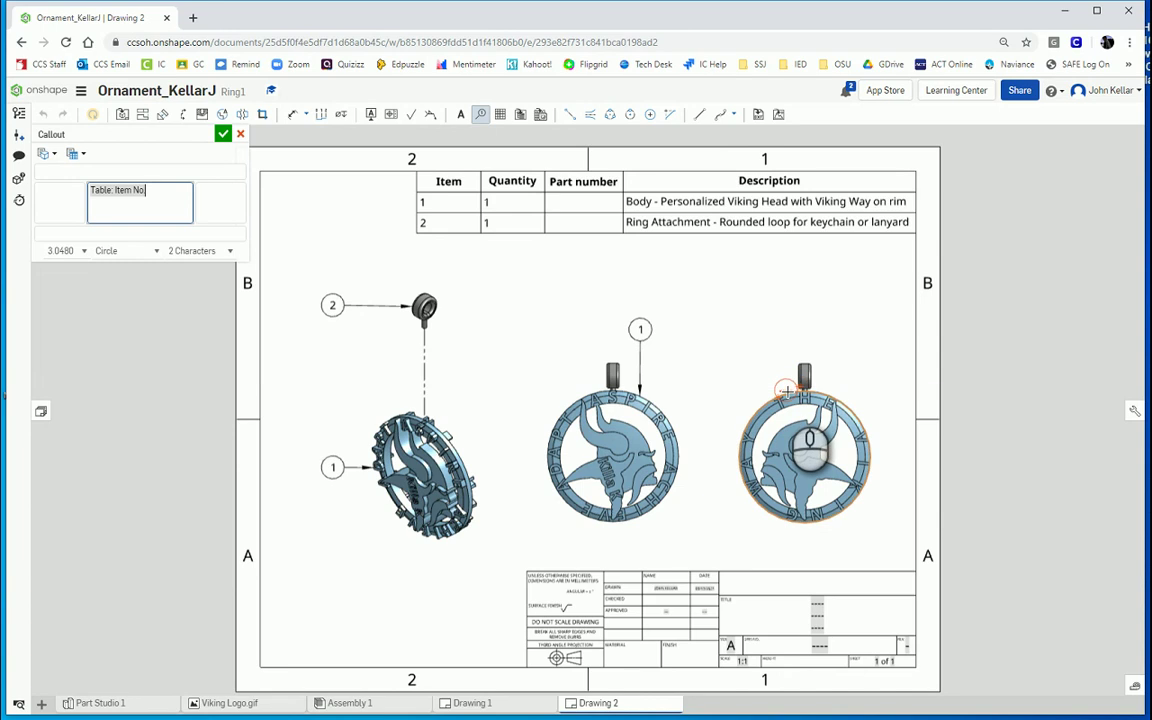
pyautogui.click(786, 390)
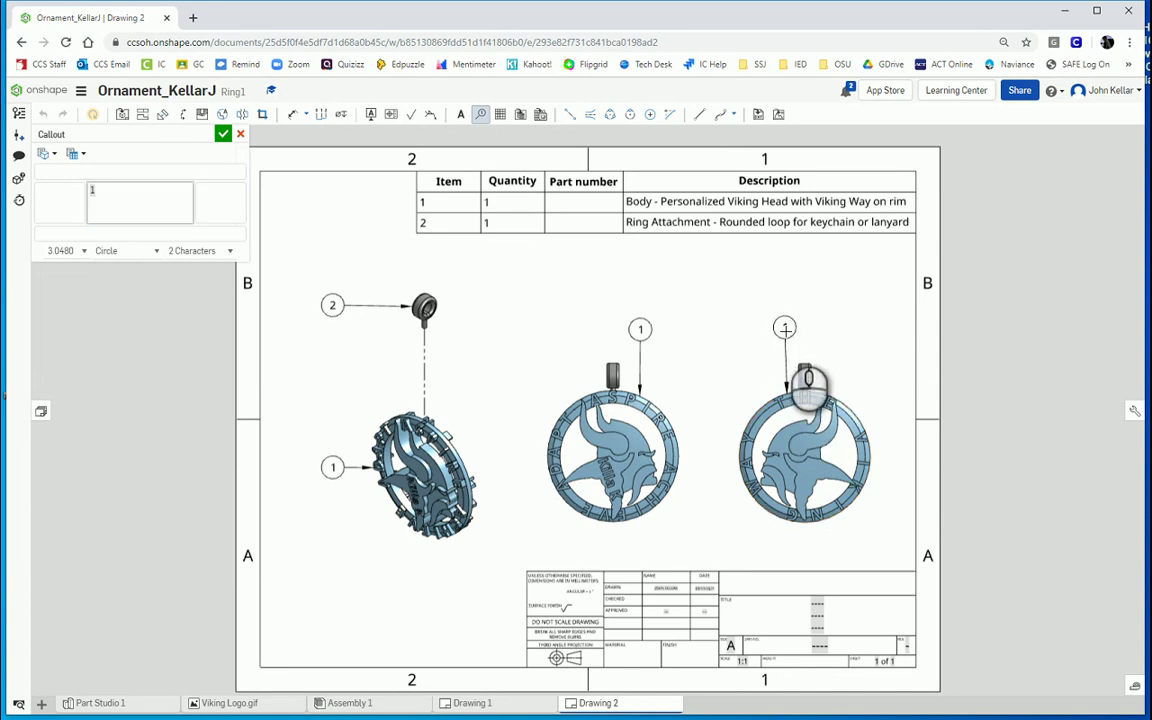
pyautogui.click(785, 331)
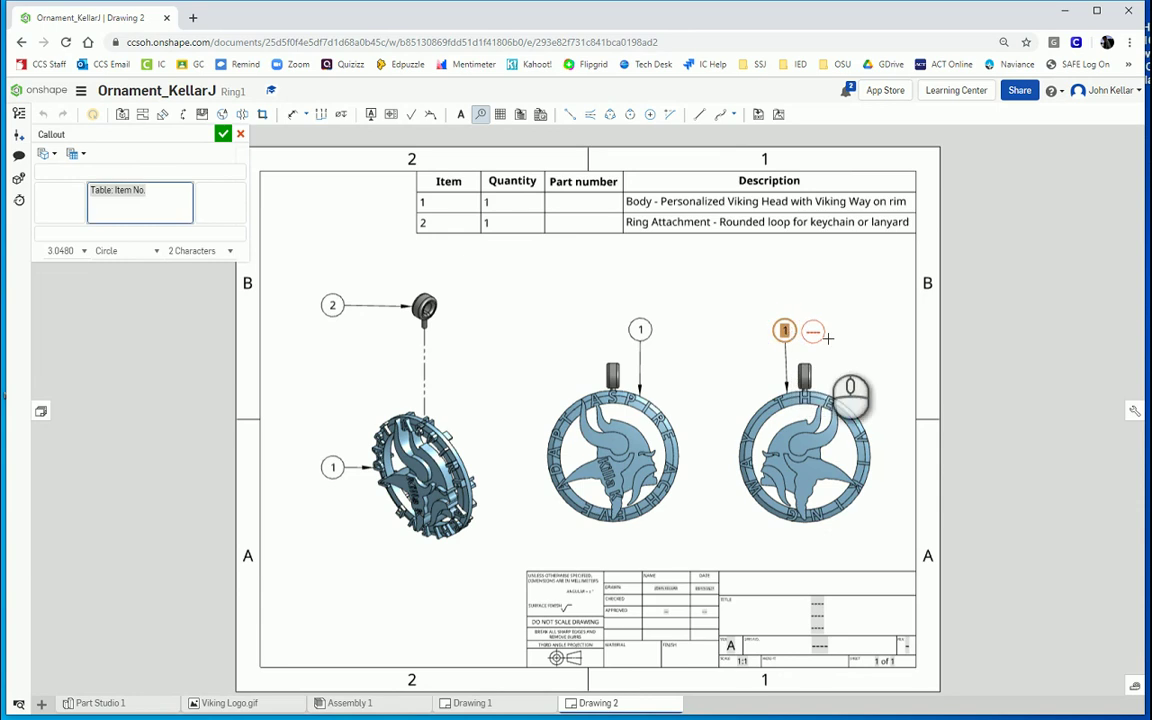
pyautogui.click(223, 133)
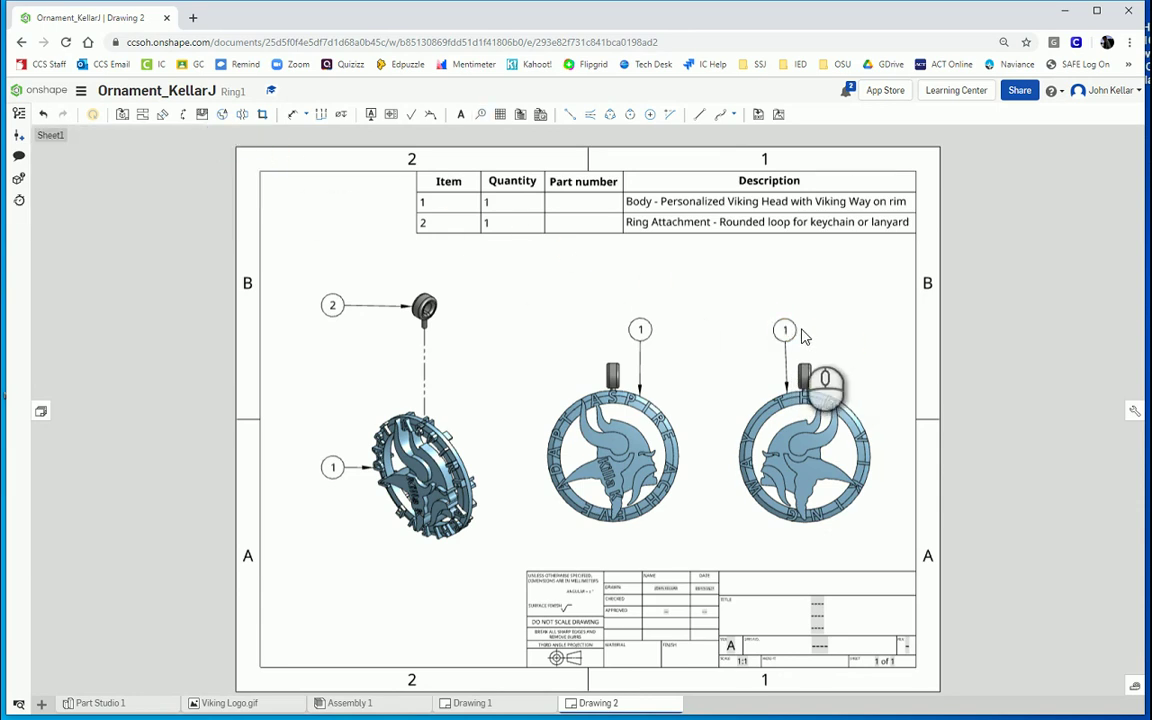
# Step: Change the front view's callout text to "Front" and set its border shape to None
pyautogui.doubleClick(640, 331)
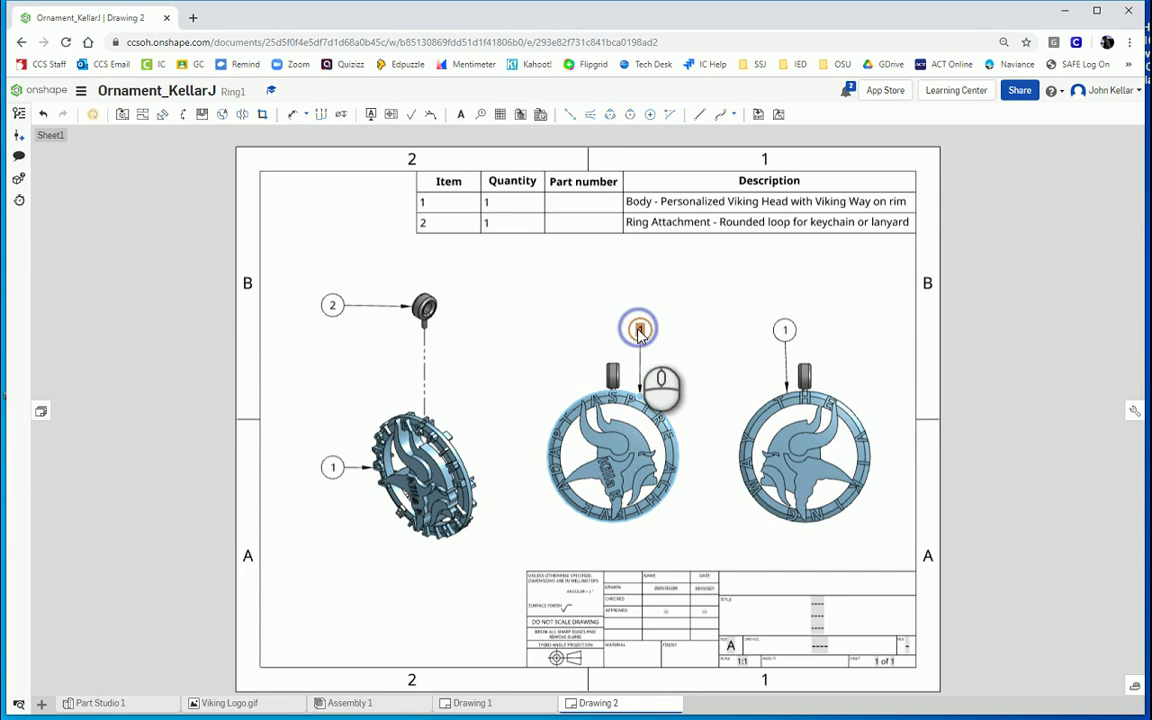
pyautogui.click(103, 190)
pyautogui.doubleClick(103, 190)
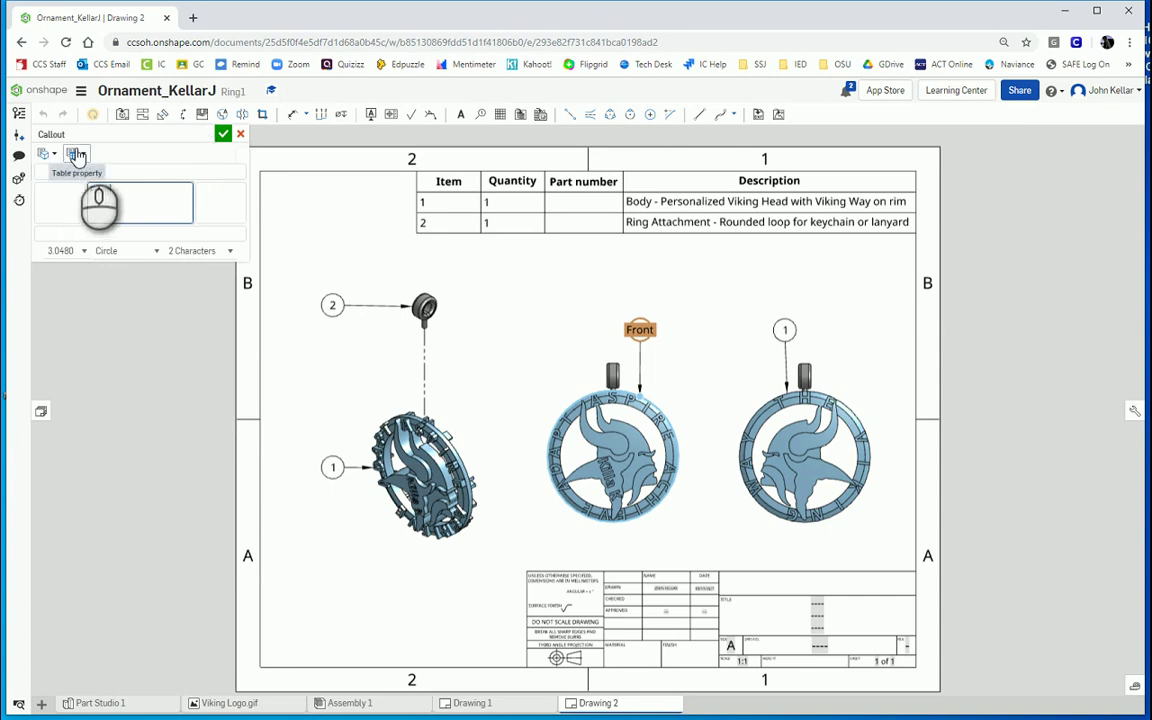
pyautogui.click(143, 251)
pyautogui.click(120, 271)
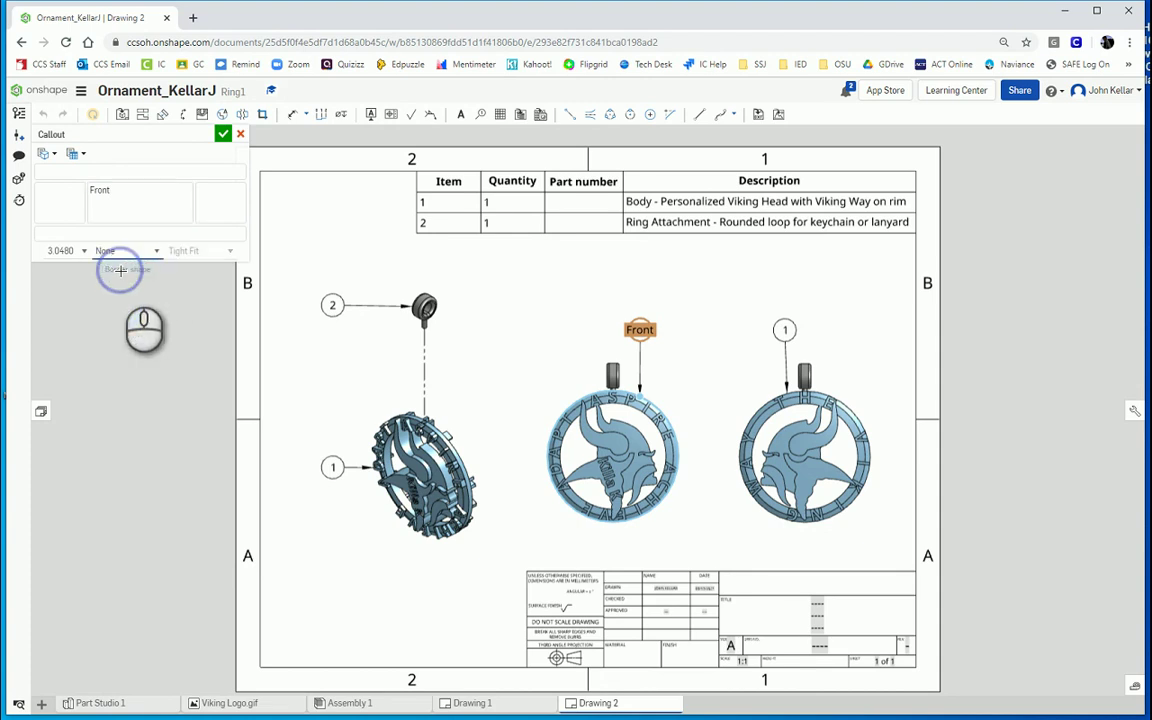
pyautogui.click(221, 133)
# Step: Change the back view's callout text to "Back" and set its border shape to None
pyautogui.click(785, 331)
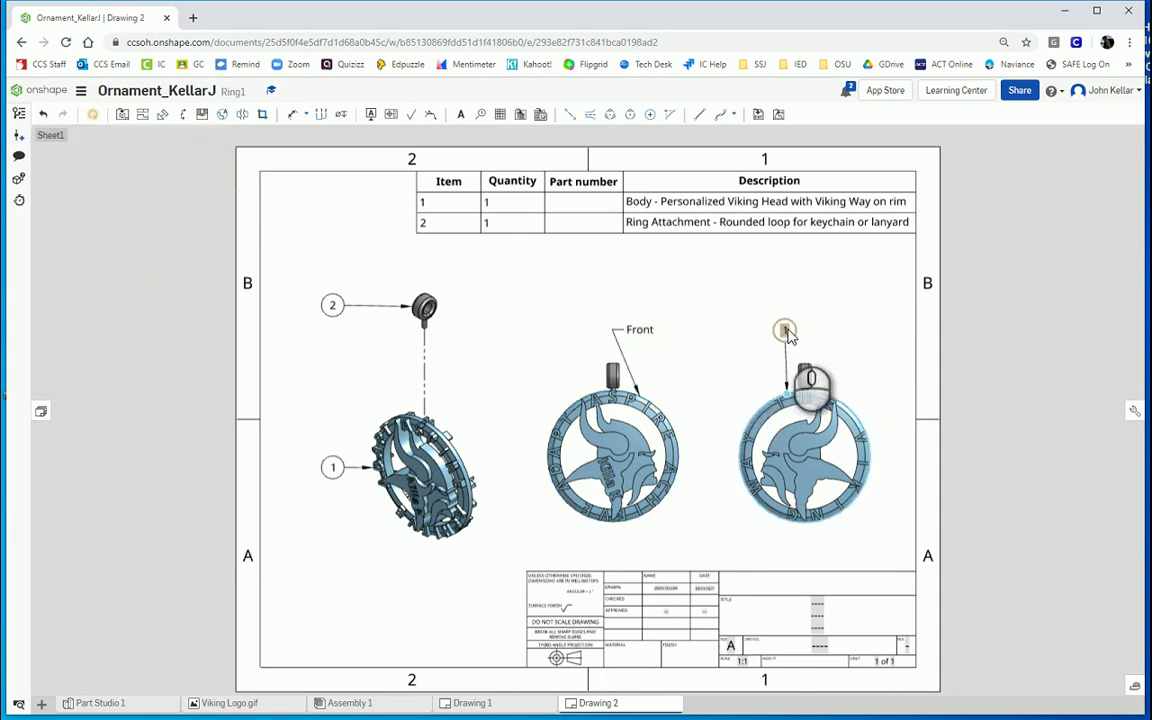
pyautogui.moveTo(125, 192); pyautogui.dragTo(82, 193)
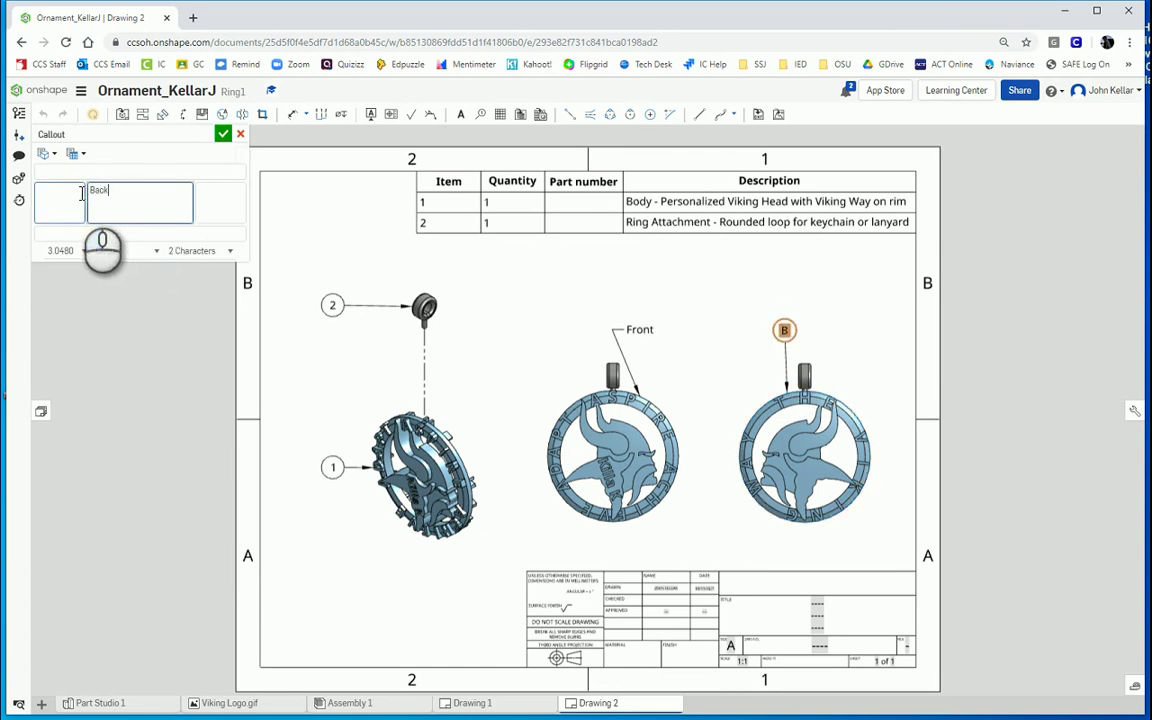
pyautogui.write('Back')
pyautogui.click(121, 250)
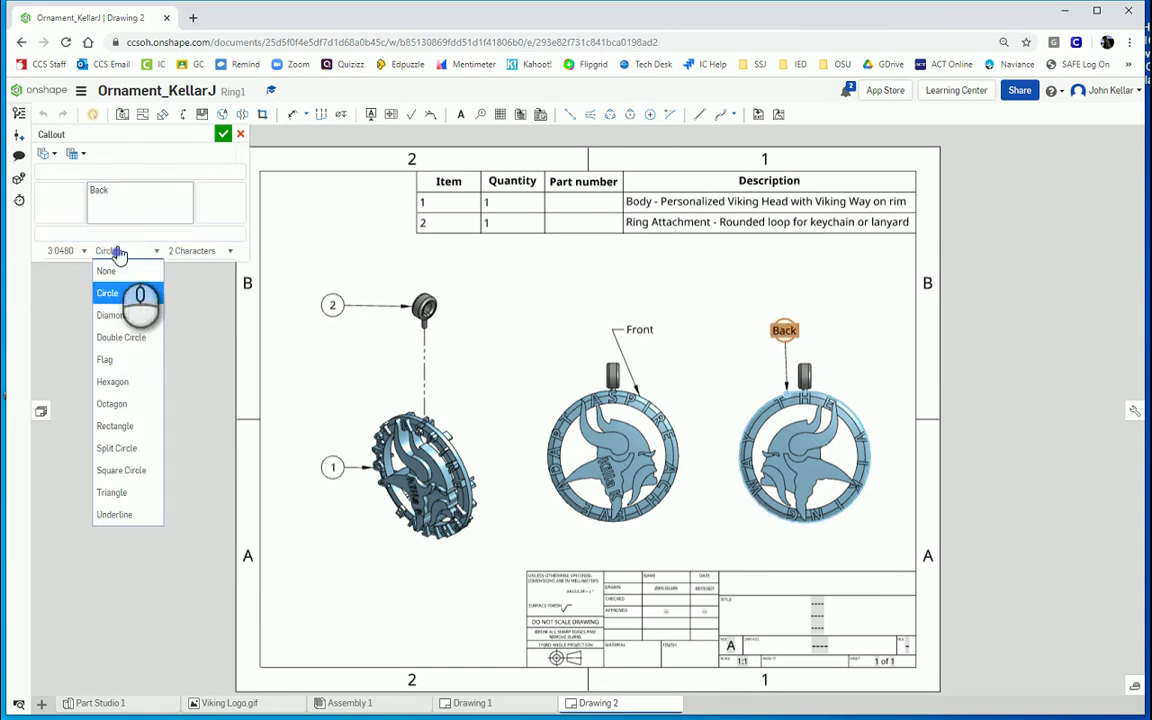
pyautogui.click(108, 272)
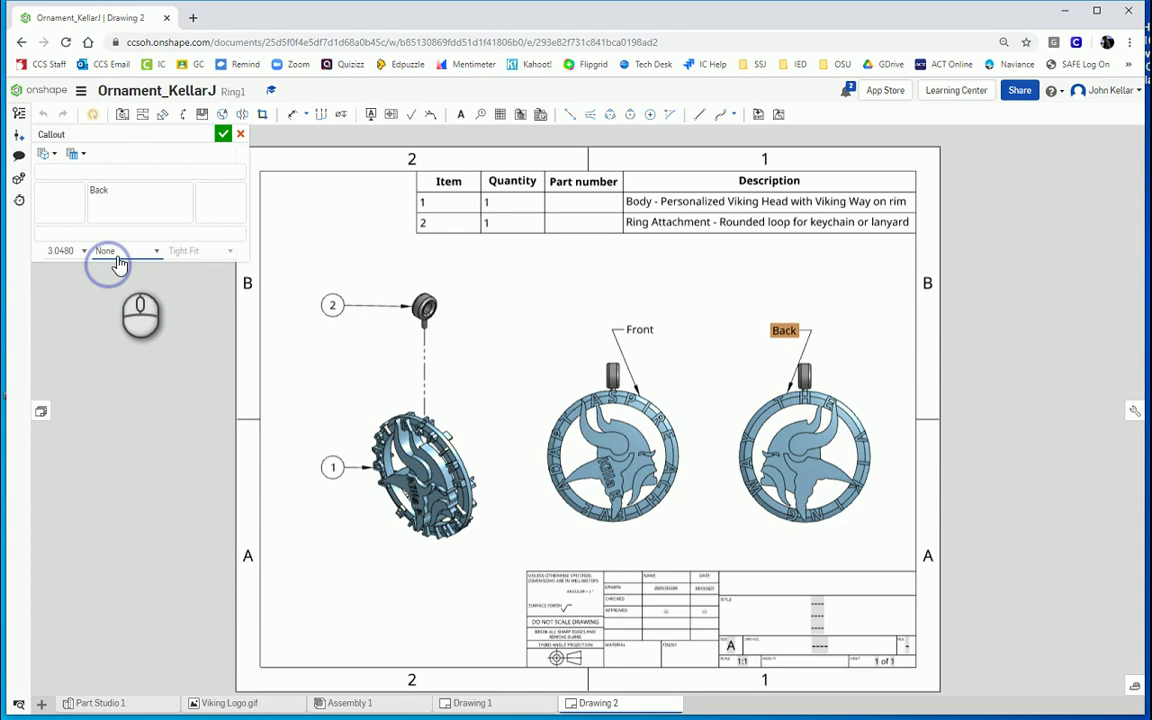
pyautogui.click(222, 137)
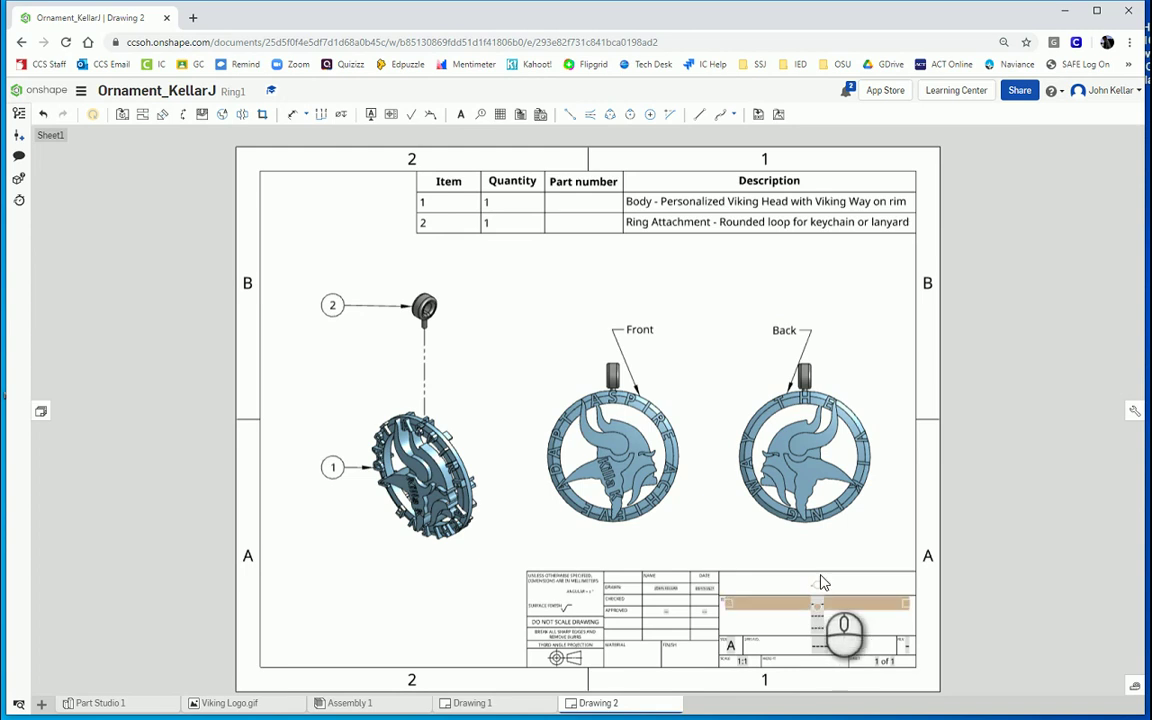
# Step: Replace the placeholder in the title block's first title line with "Ornament Project"
pyautogui.scroll(5, 828, 645)
pyautogui.scroll(-2, 835, 650)
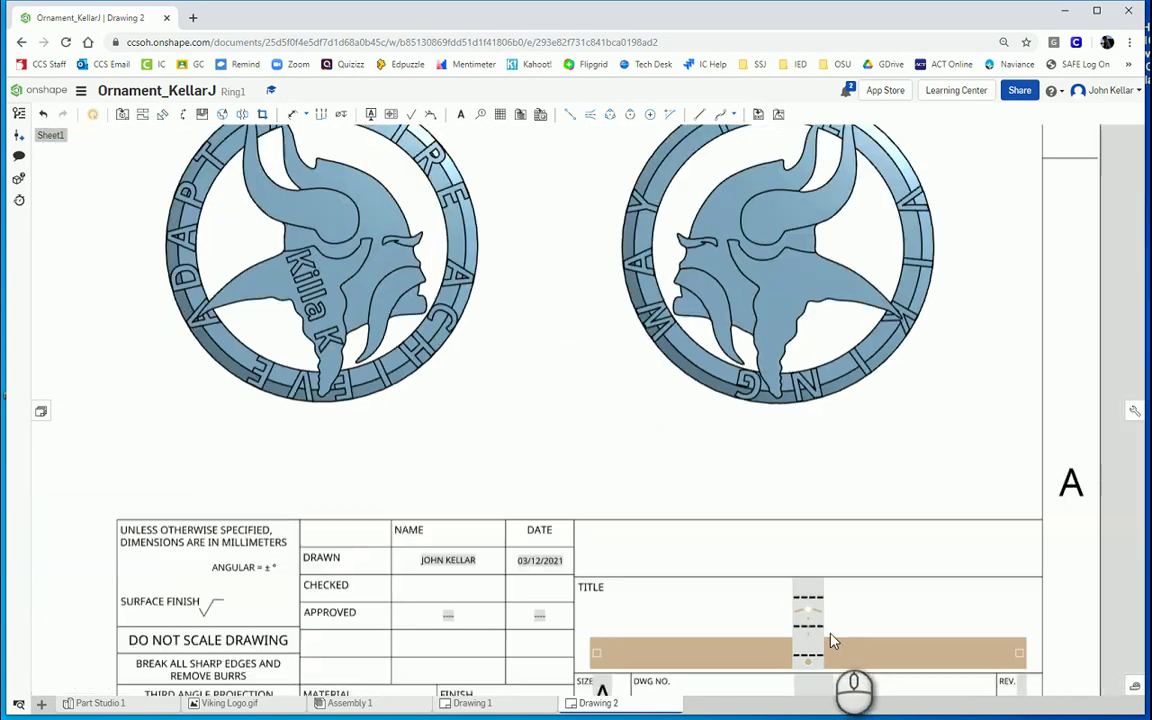
pyautogui.click(797, 592)
pyautogui.doubleClick(797, 592)
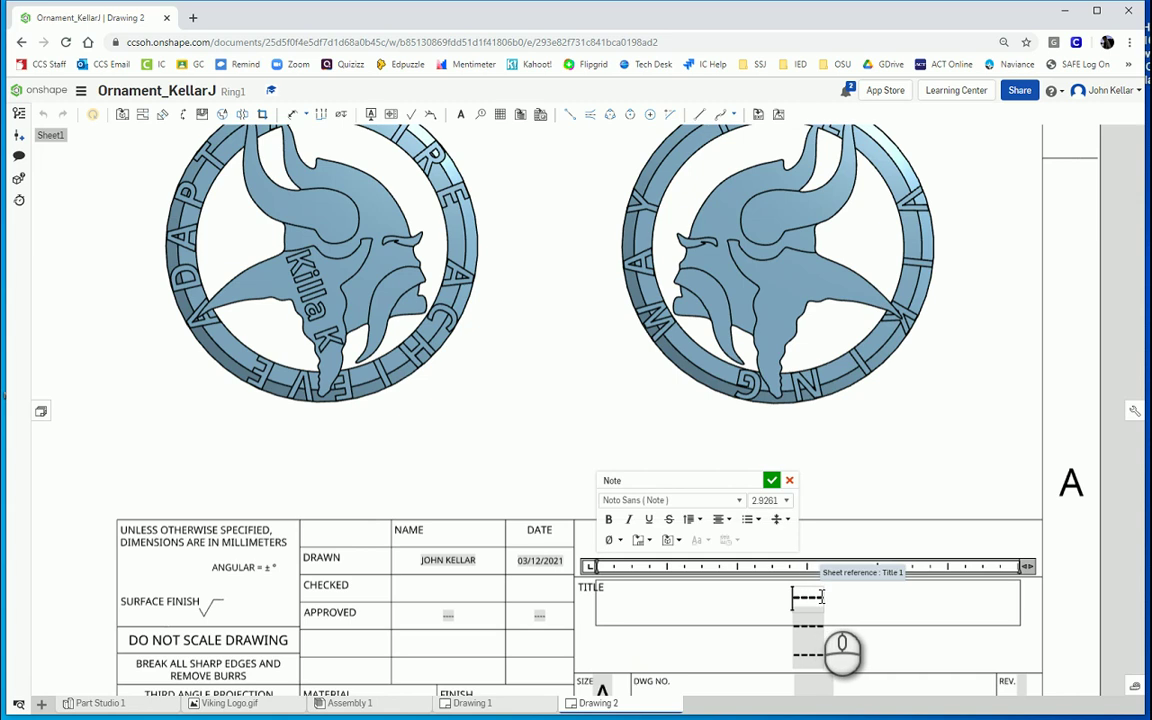
pyautogui.moveTo(820, 594); pyautogui.dragTo(799, 596)
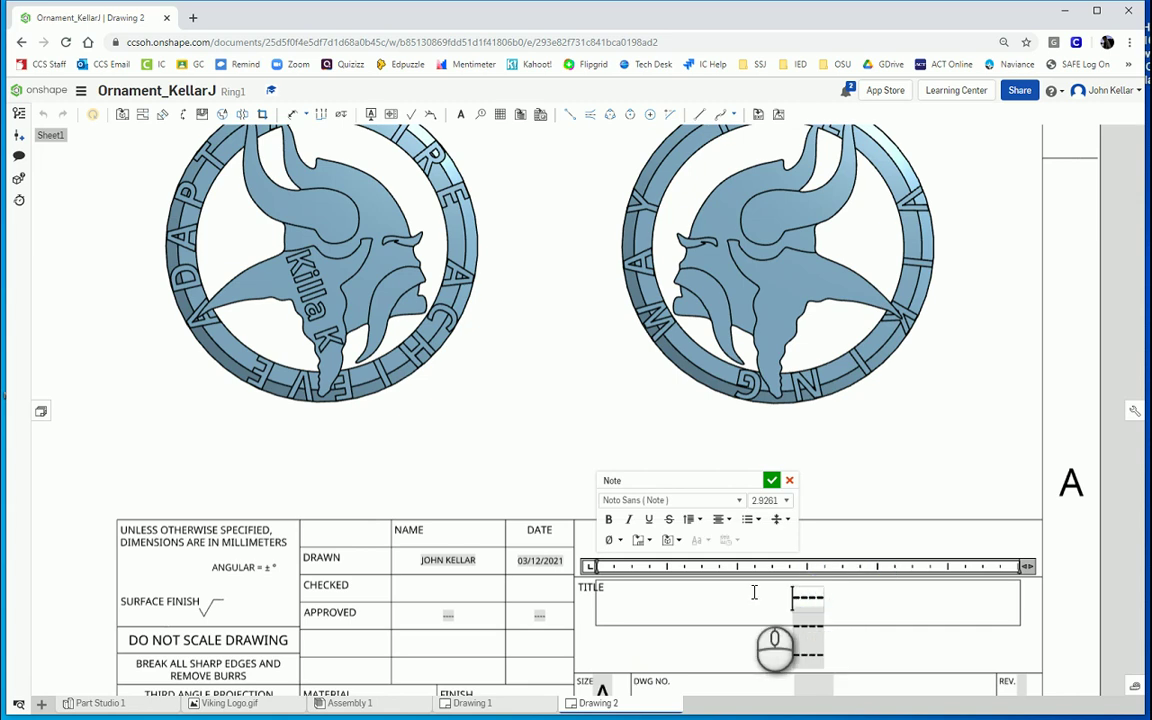
pyautogui.write('Ornament')
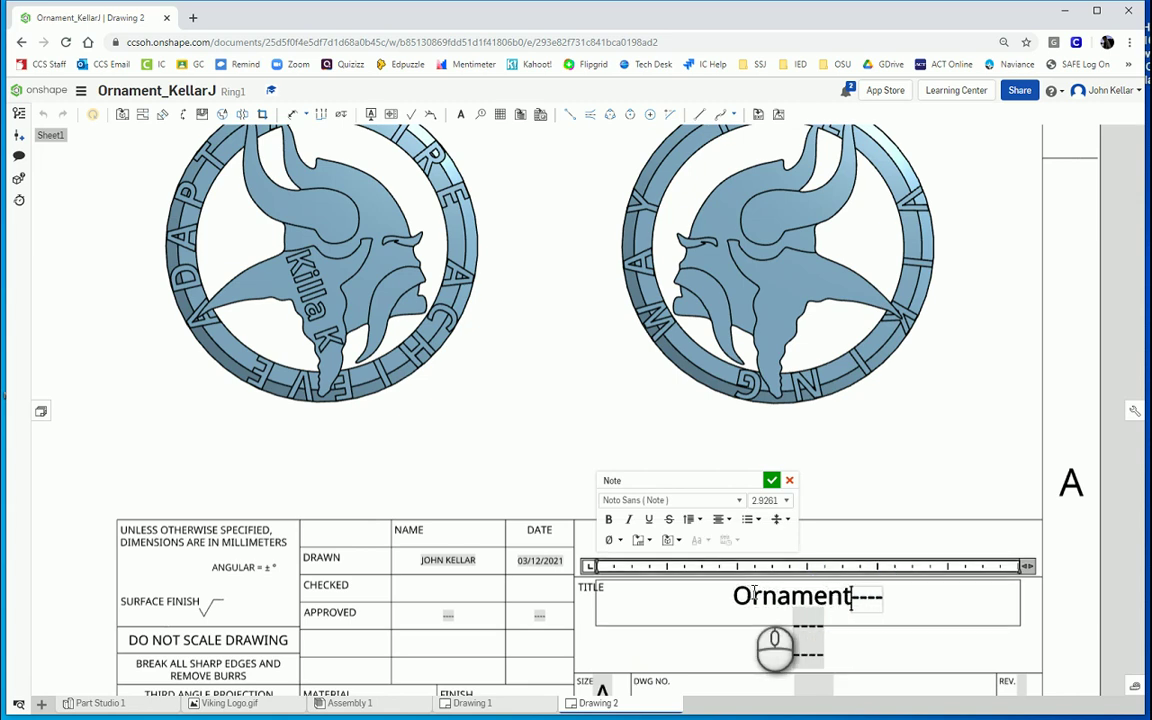
pyautogui.write(' Project')
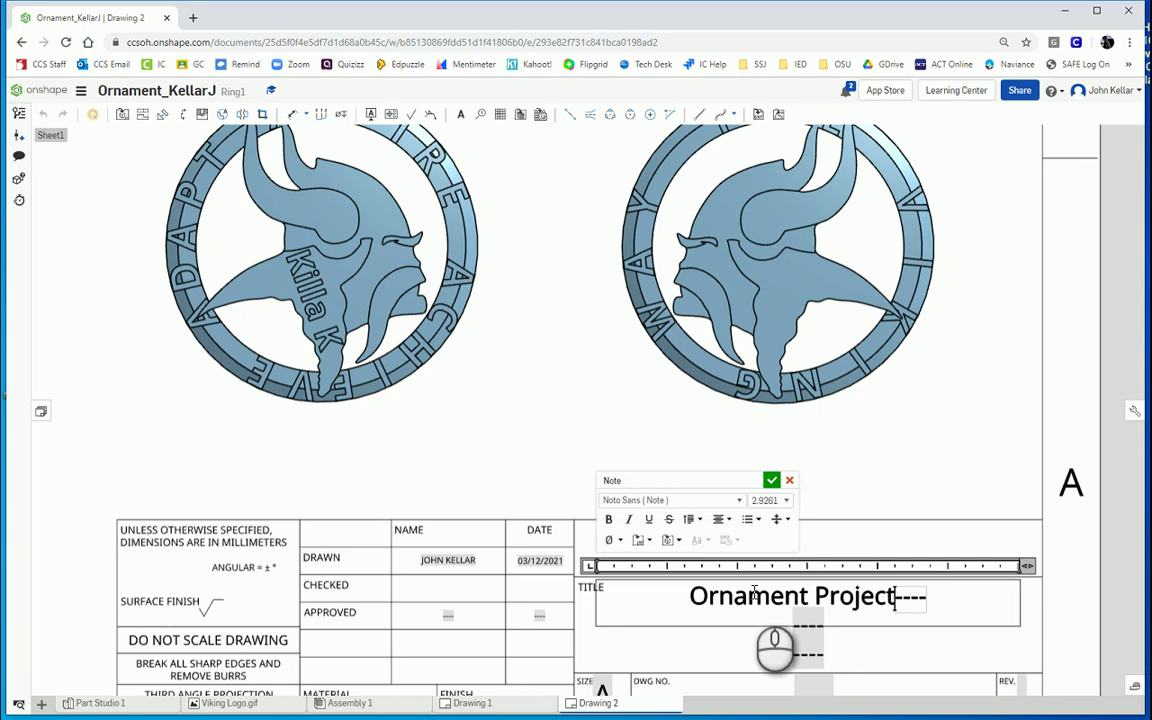
pyautogui.press('Delete')
pyautogui.press('Delete')
pyautogui.press('Delete')
pyautogui.press('Delete')
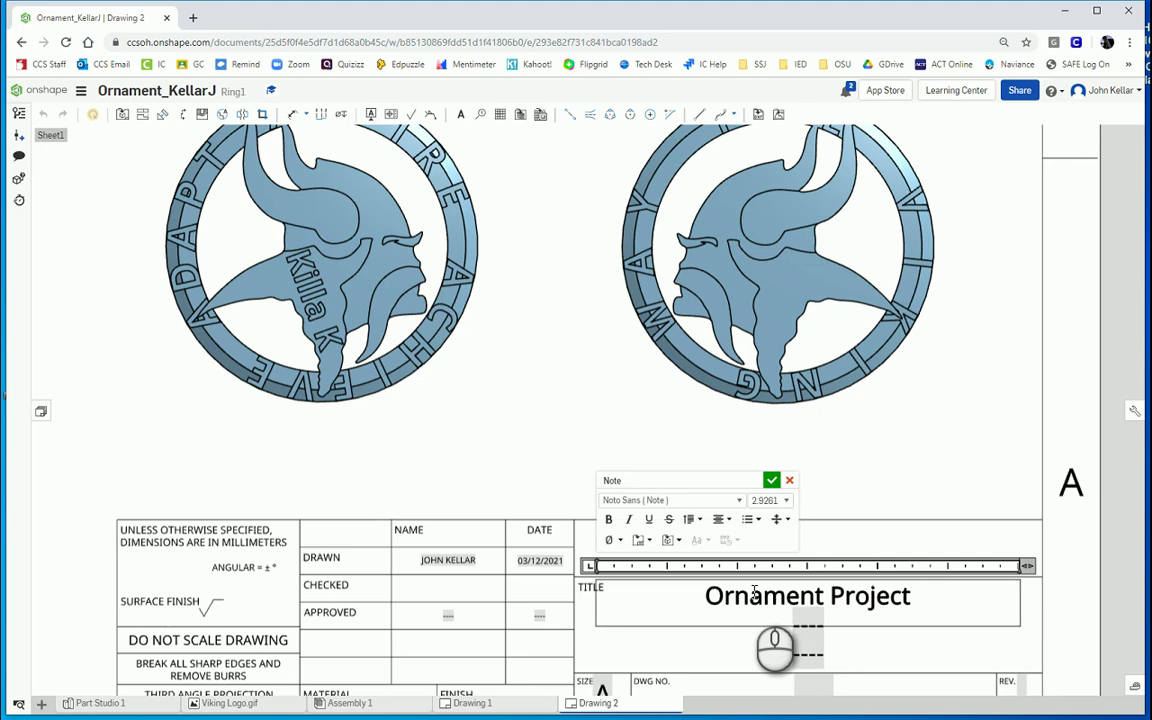
pyautogui.click(773, 484)
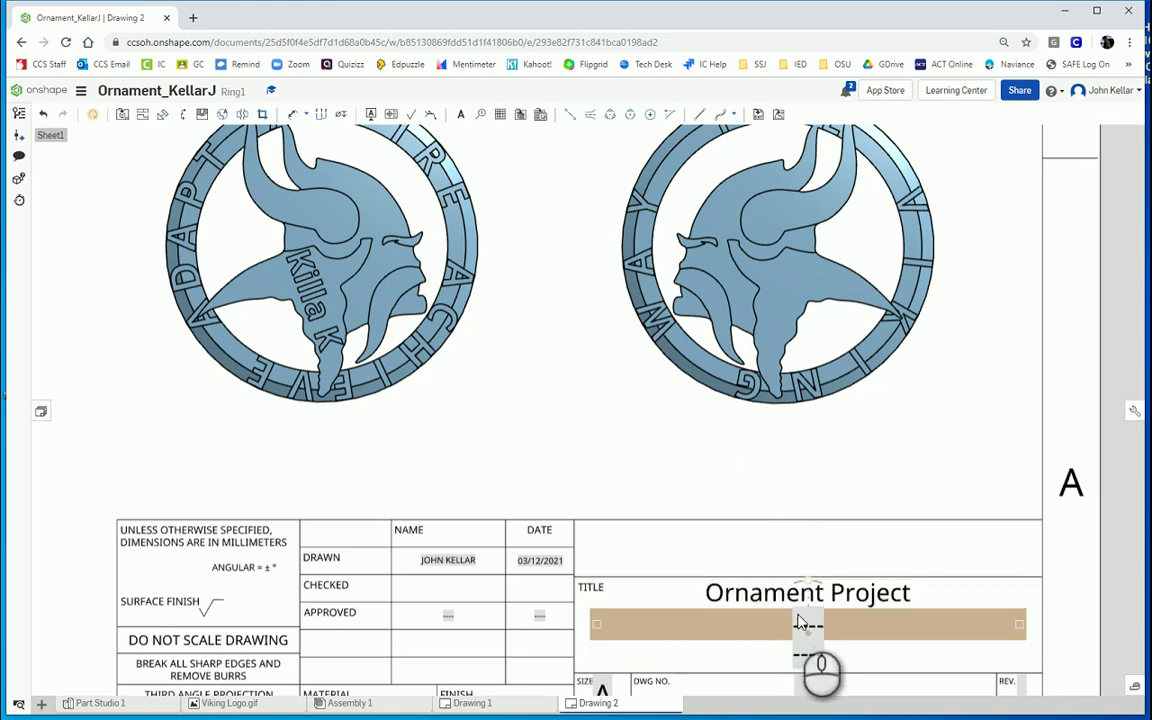
# Step: Replace the placeholder in the title block's second title line with "IED Period 1"
pyautogui.click(797, 618)
pyautogui.doubleClick(797, 618)
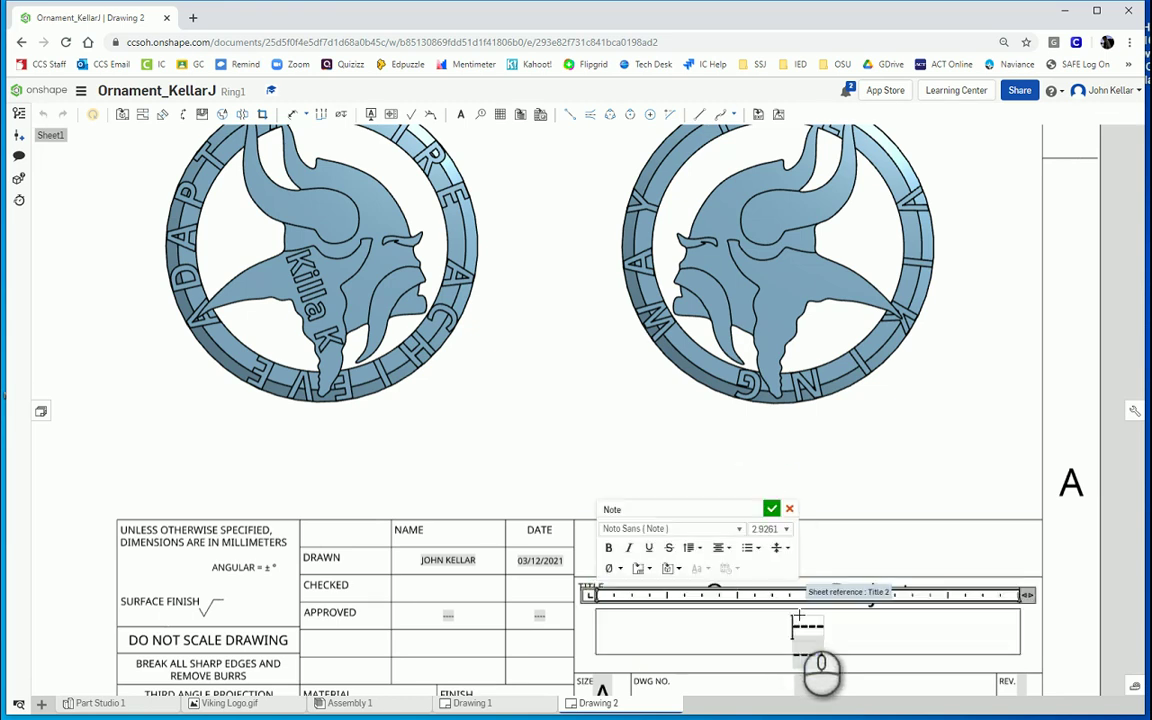
pyautogui.write('IED Period')
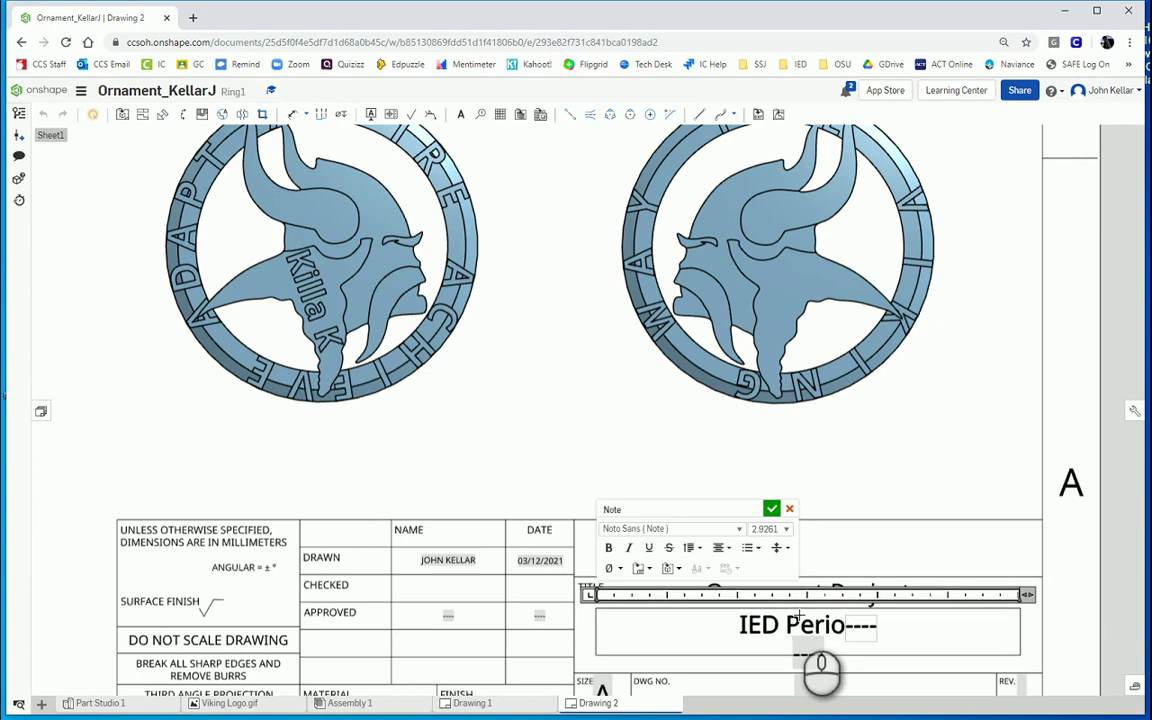
pyautogui.write(' 1')
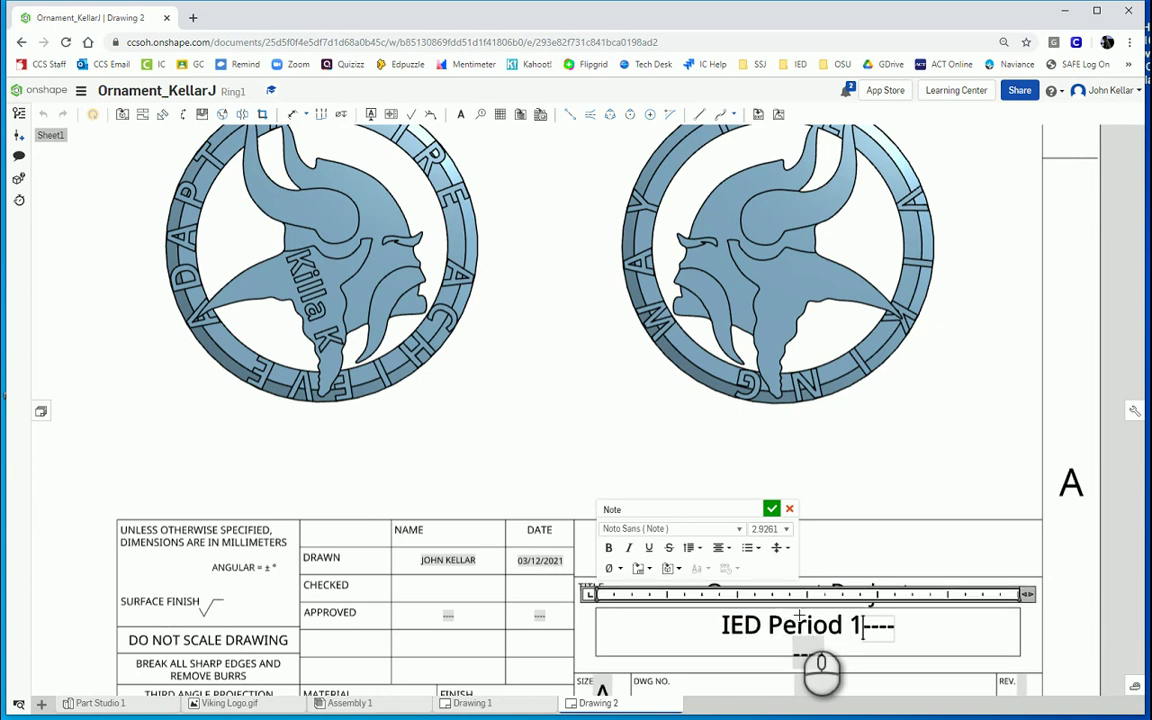
pyautogui.press('Delete')
pyautogui.press('Delete')
pyautogui.press('Delete')
pyautogui.press('Delete')
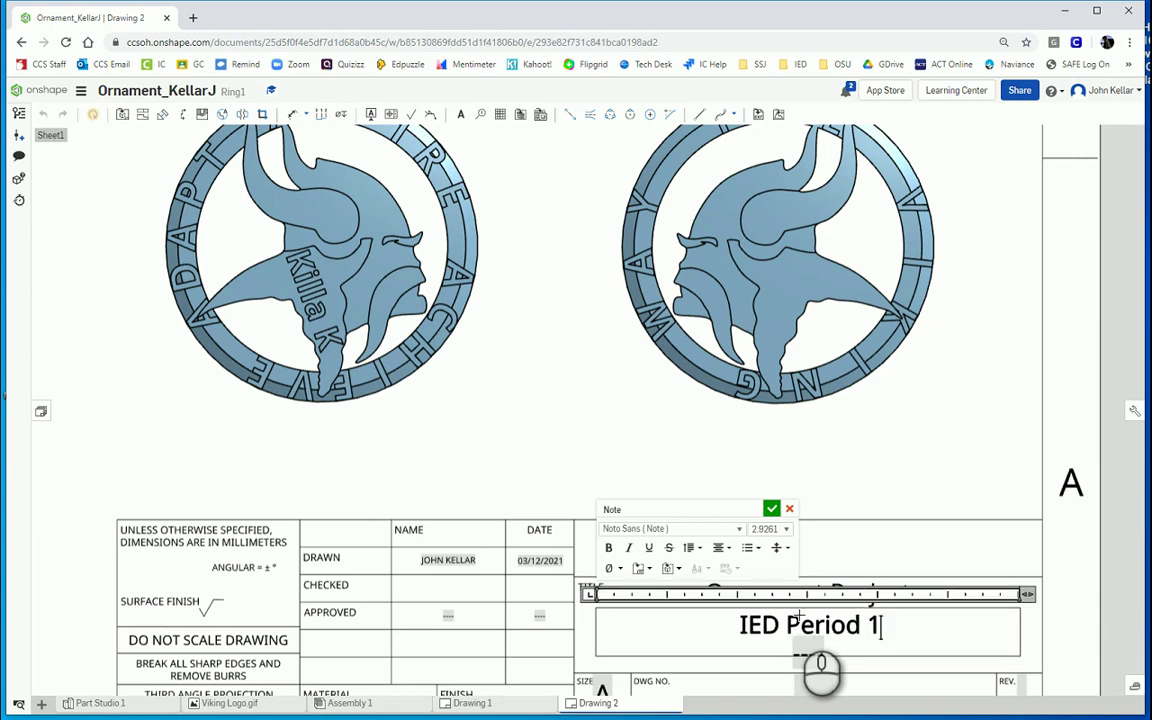
pyautogui.click(771, 509)
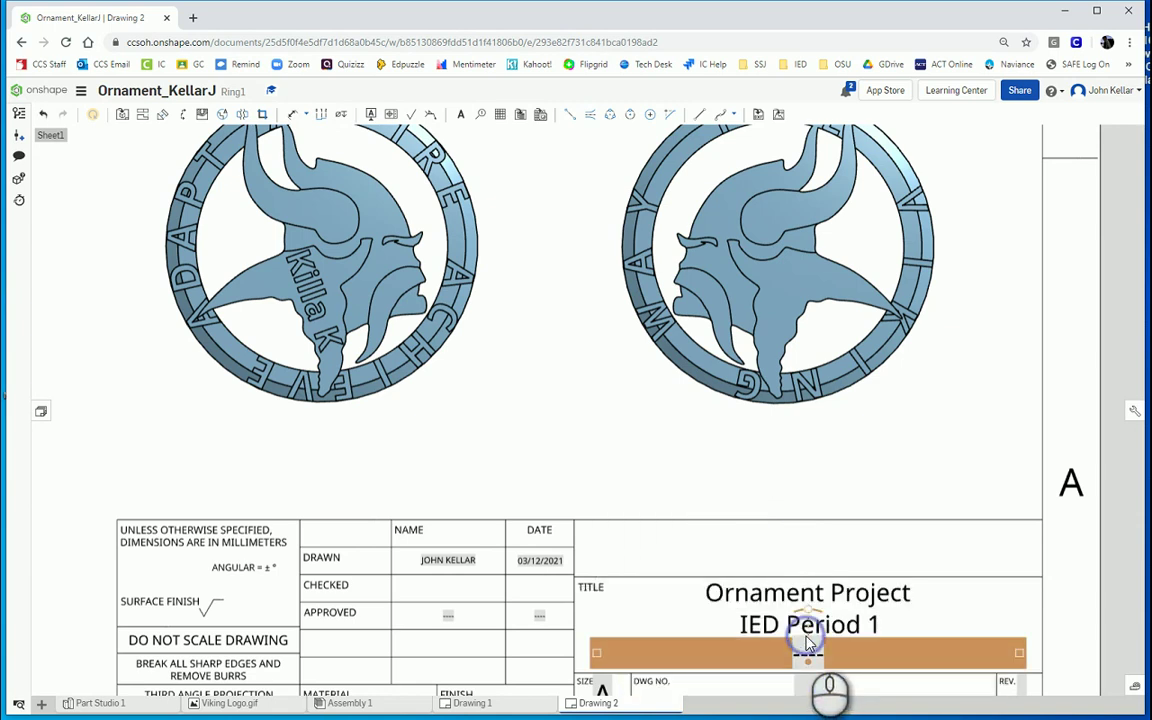
# Step: Fill in the title block's third title line with "Northland HS"
pyautogui.doubleClick(808, 648)
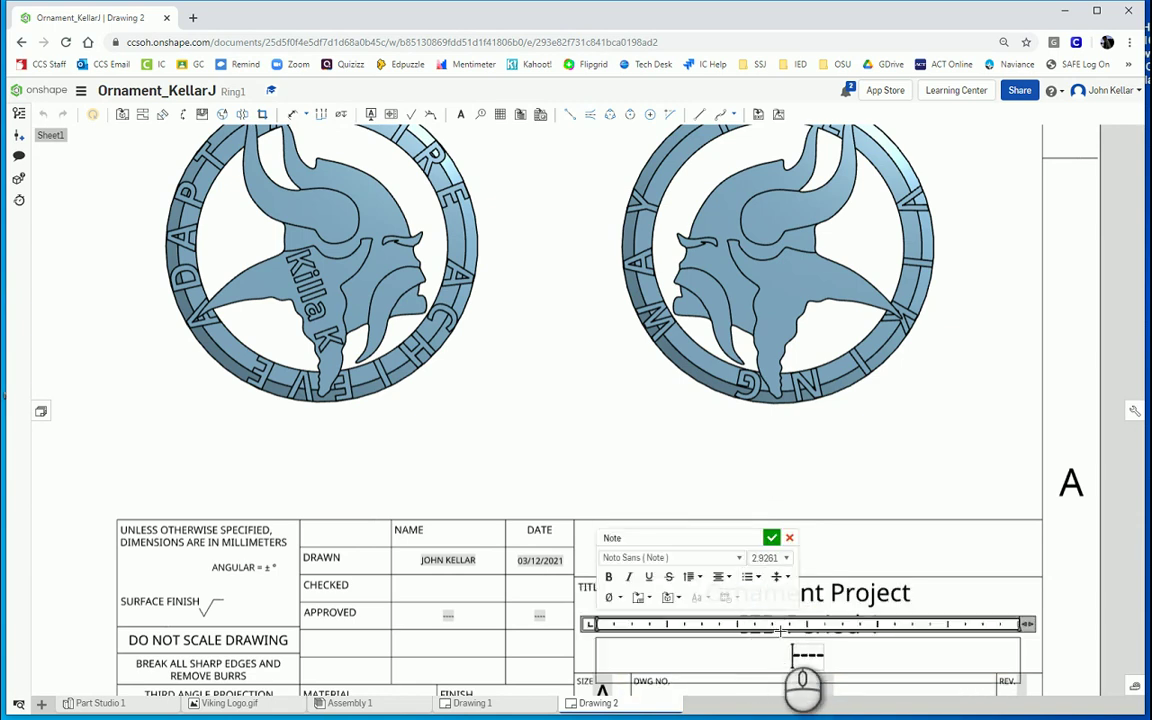
pyautogui.write('Northaln')
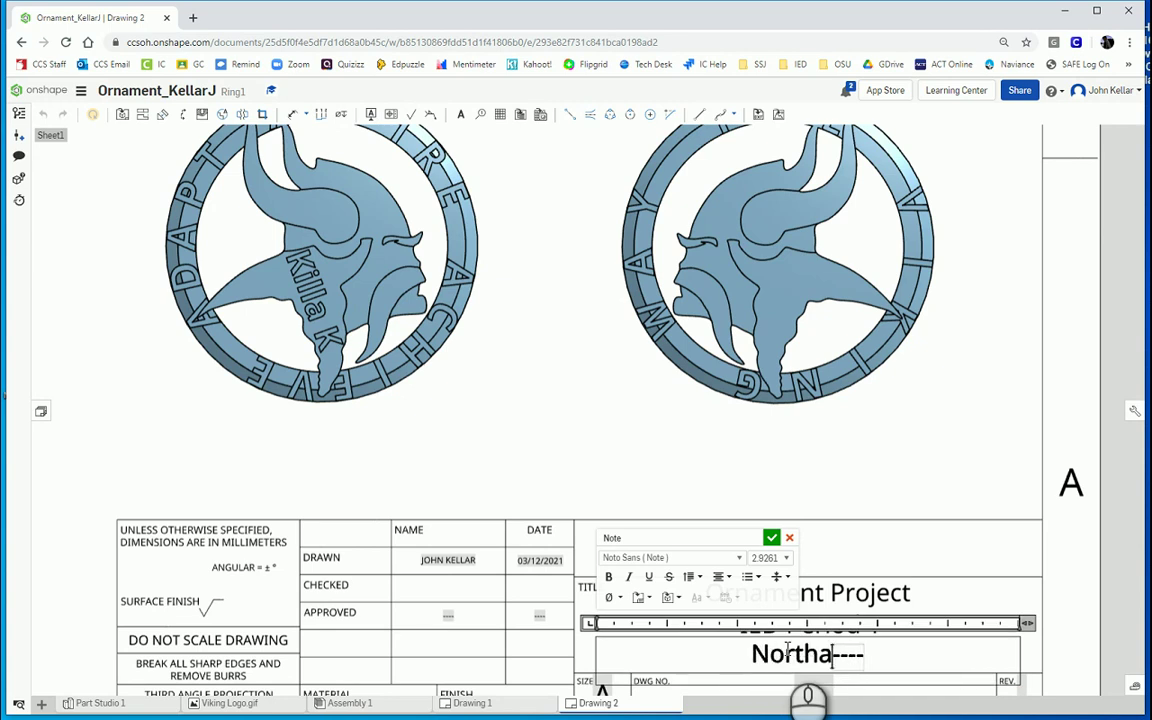
pyautogui.write('d HS')
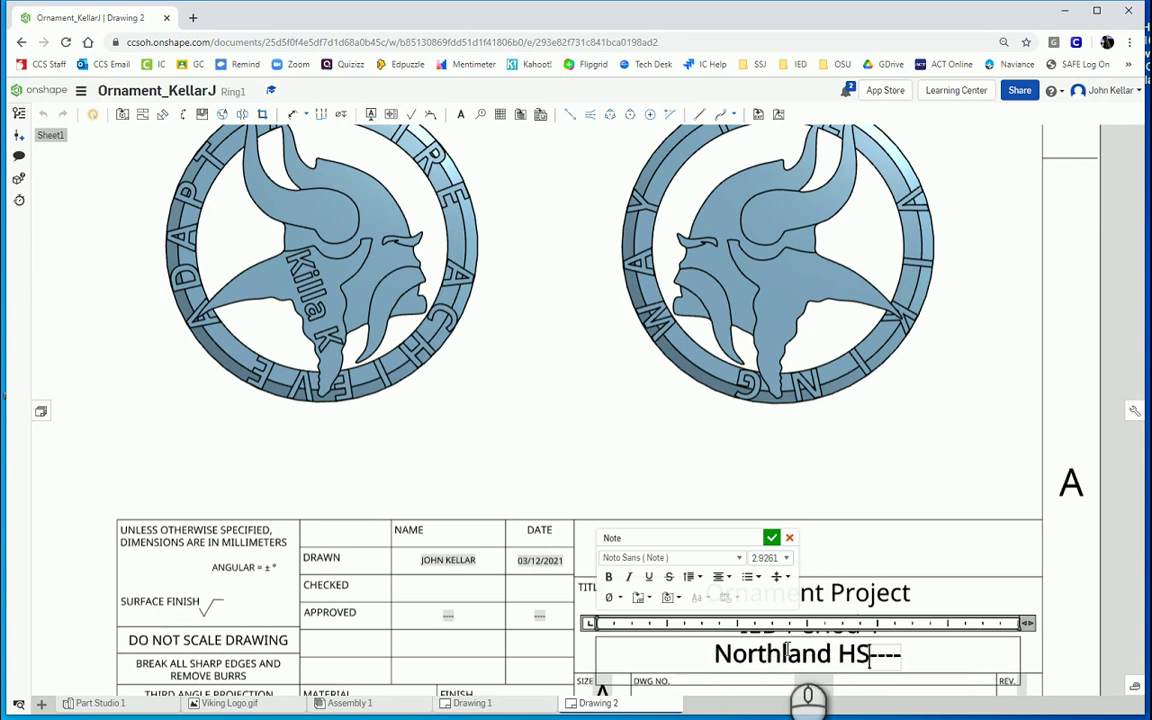
pyautogui.click(771, 538)
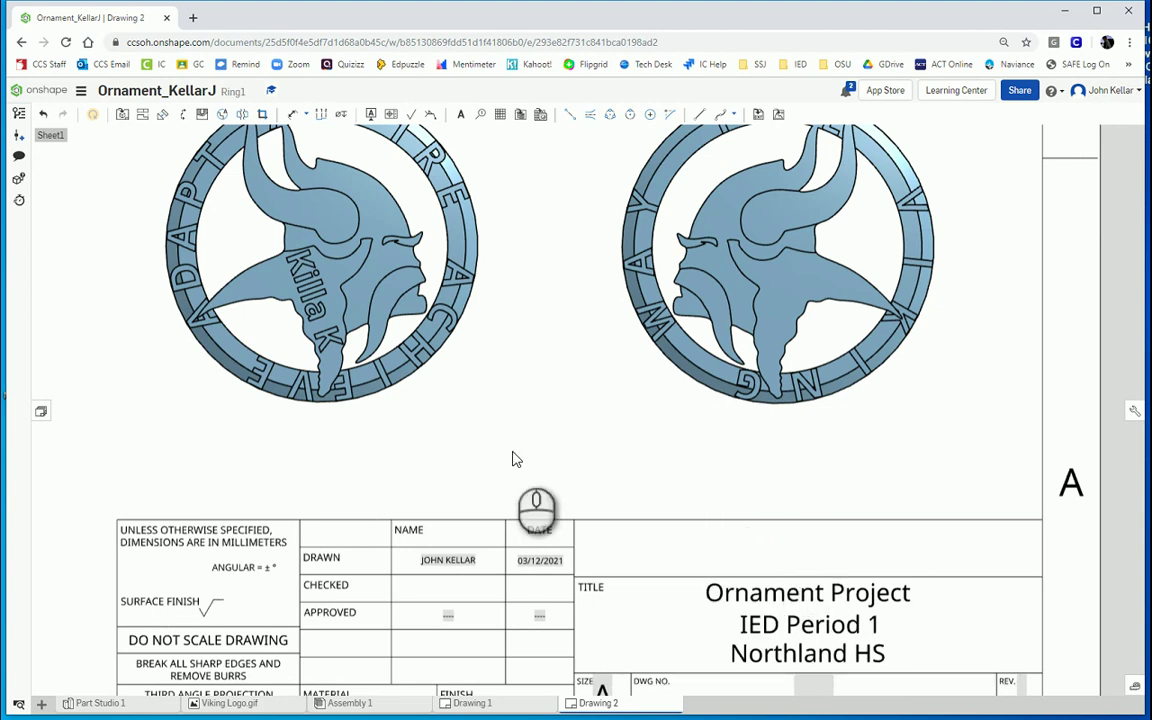
# Step: Show the drawing's sheet list and add a second sheet
pyautogui.scroll(-6, 280, 500)
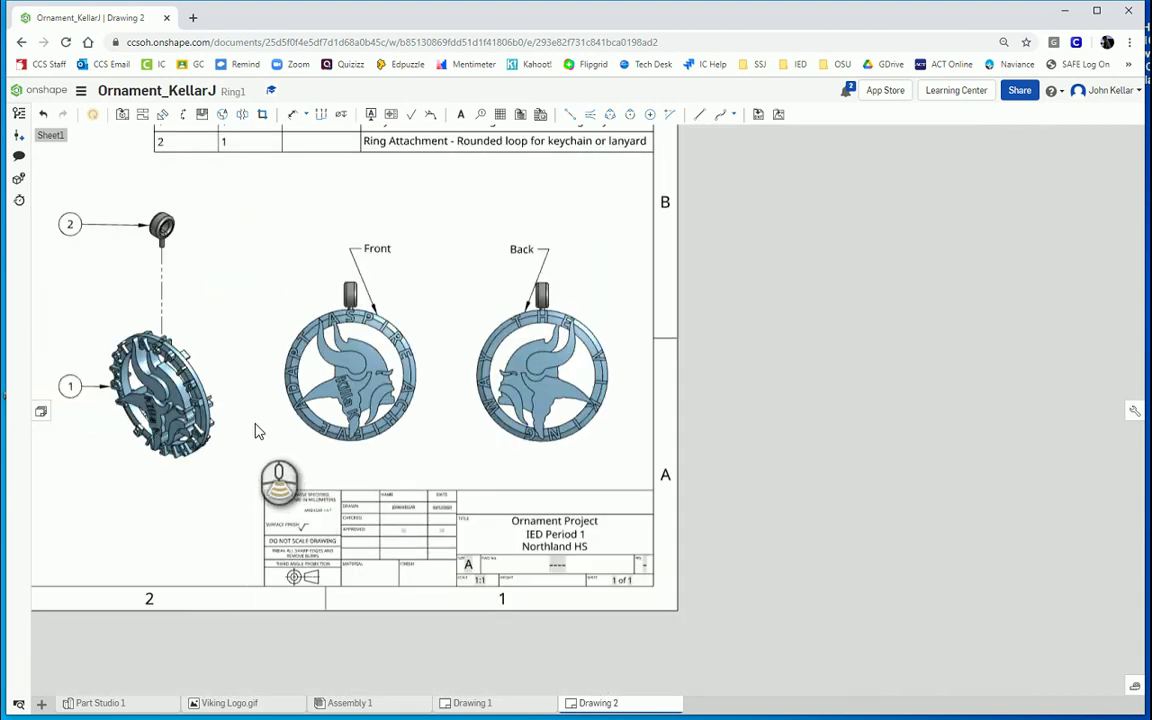
pyautogui.moveTo(257, 427); pyautogui.dragTo(510, 438, button='middle')
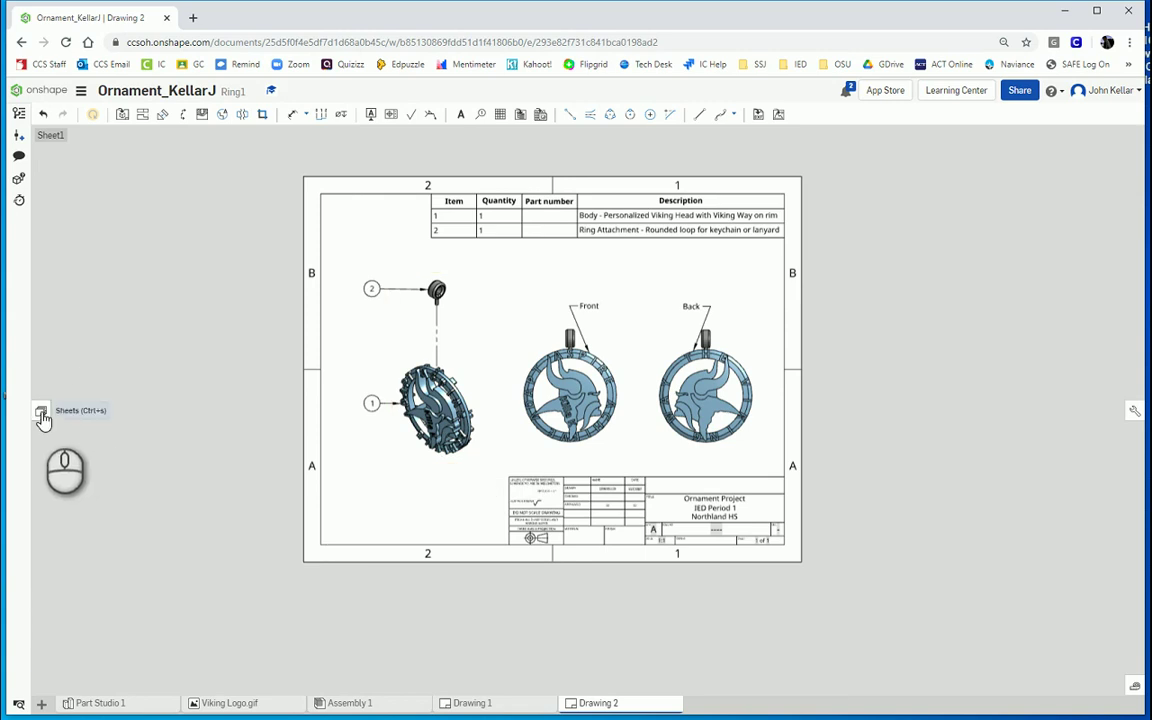
pyautogui.click(40, 412)
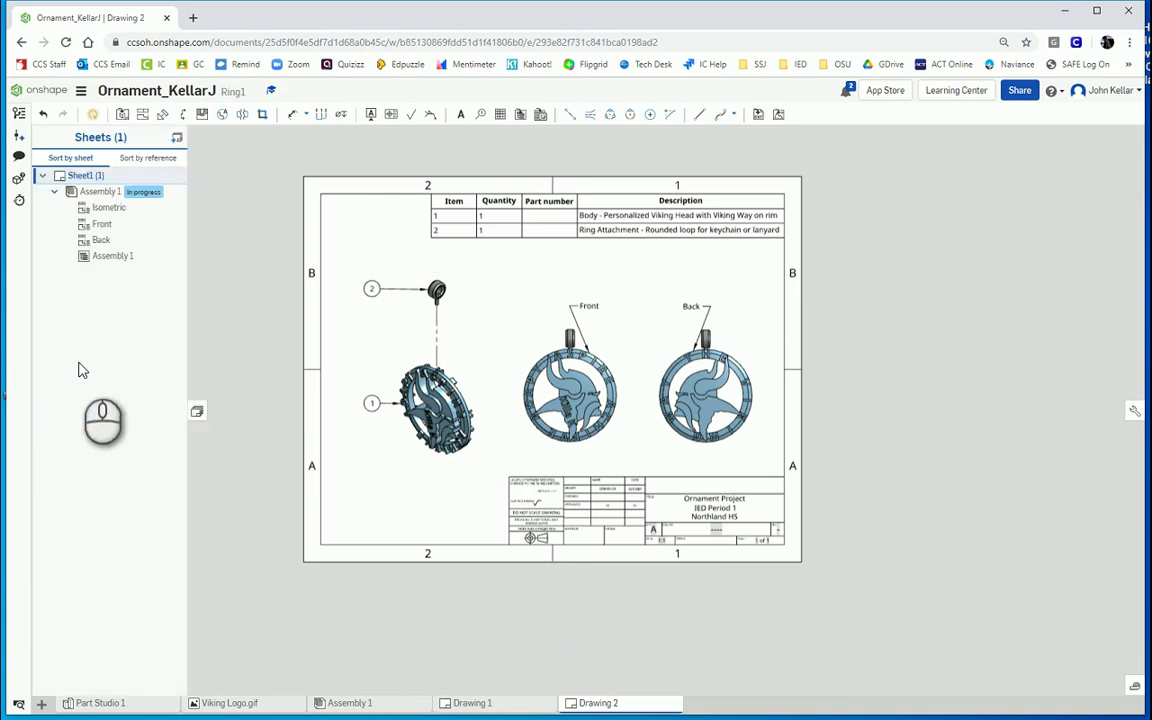
pyautogui.click(178, 139)
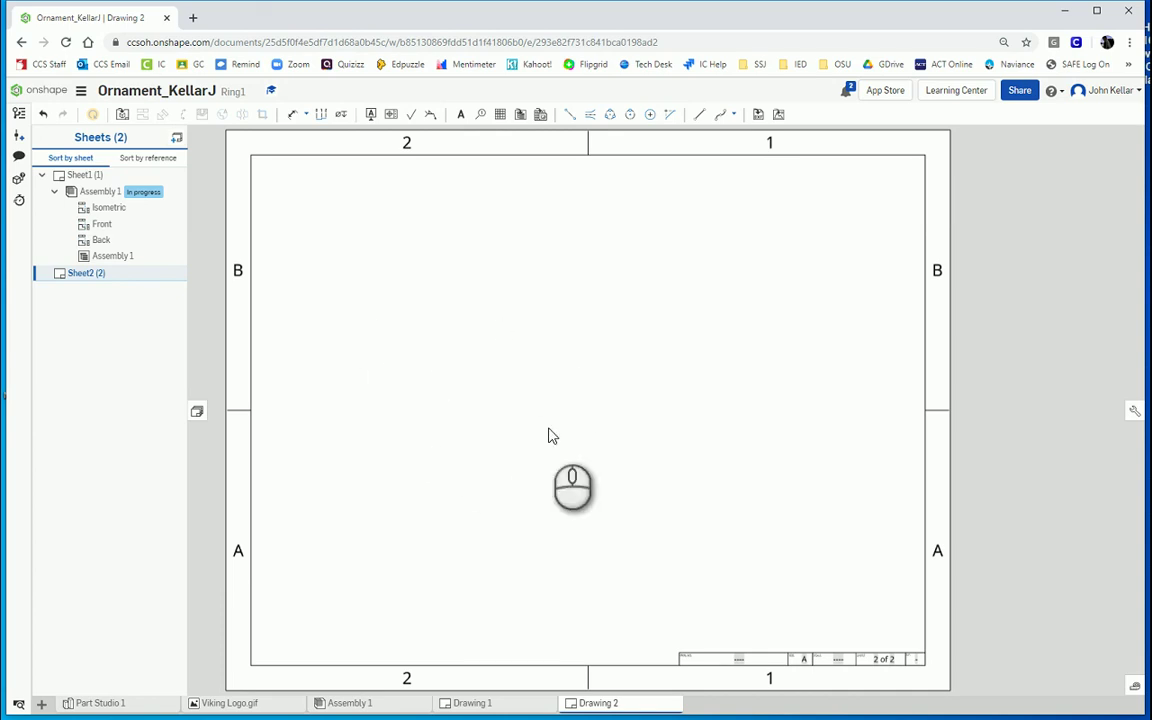
pyautogui.rightClick(405, 384)
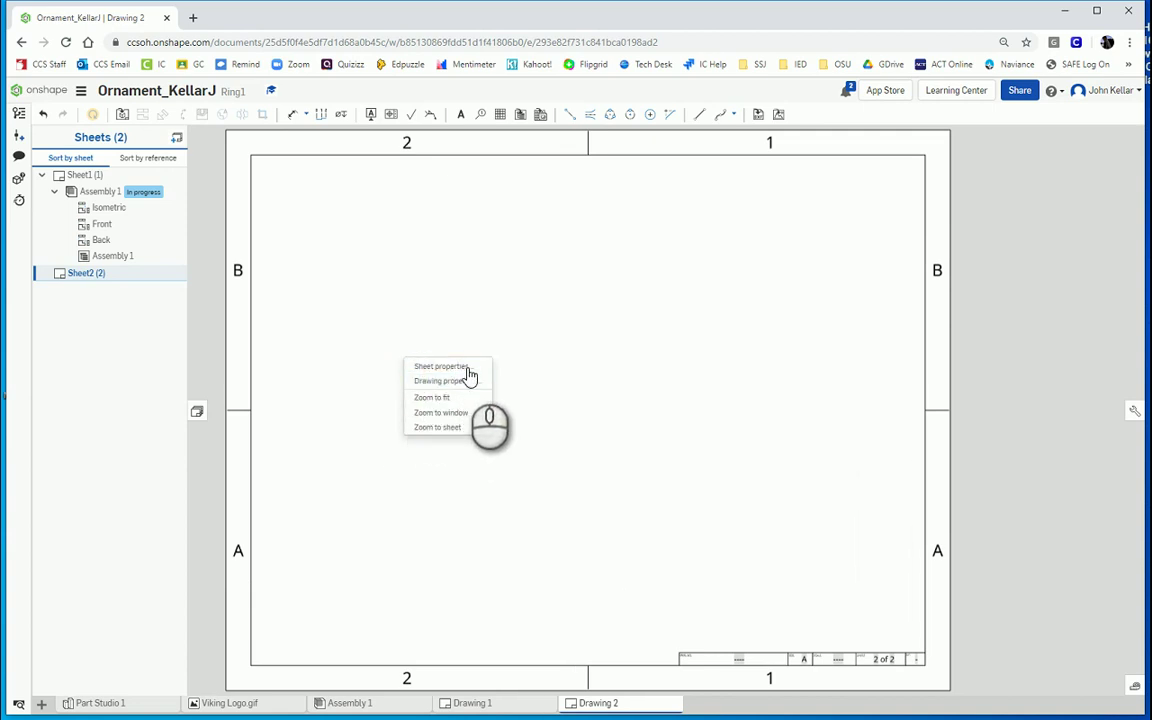
# Step: Insert a 1:1 front view of the Body part from Part Studio 1 on Sheet2 and project its top view above it
pyautogui.click(122, 114)
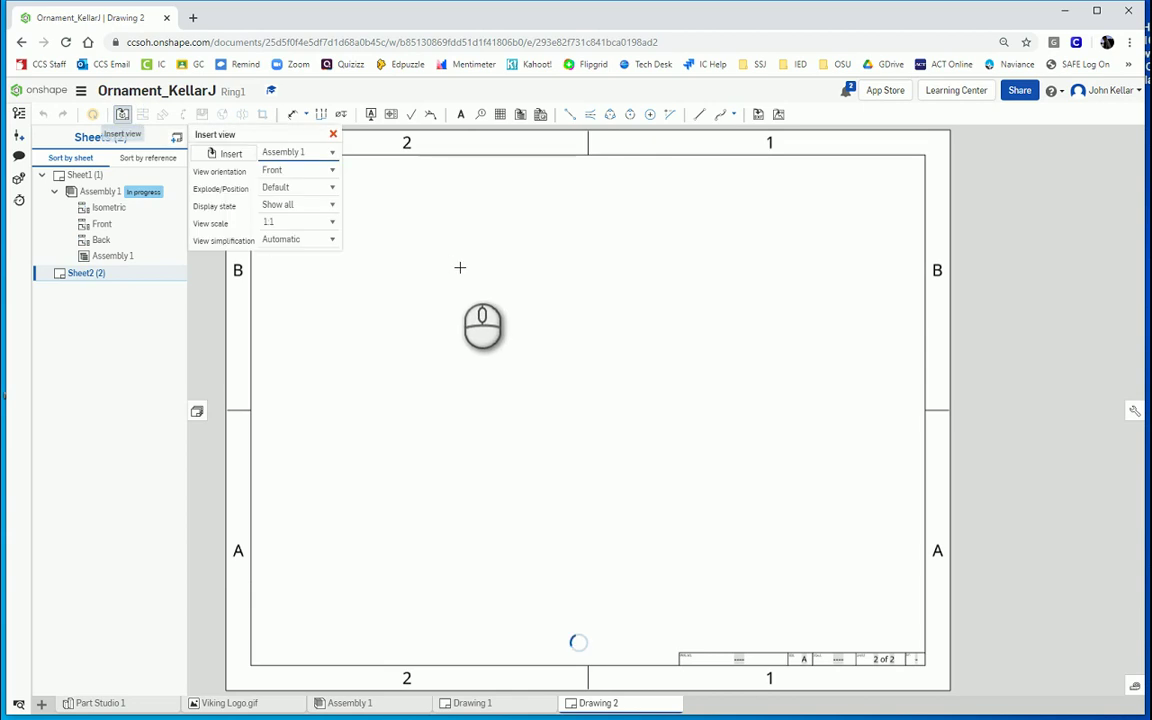
pyautogui.click(288, 155)
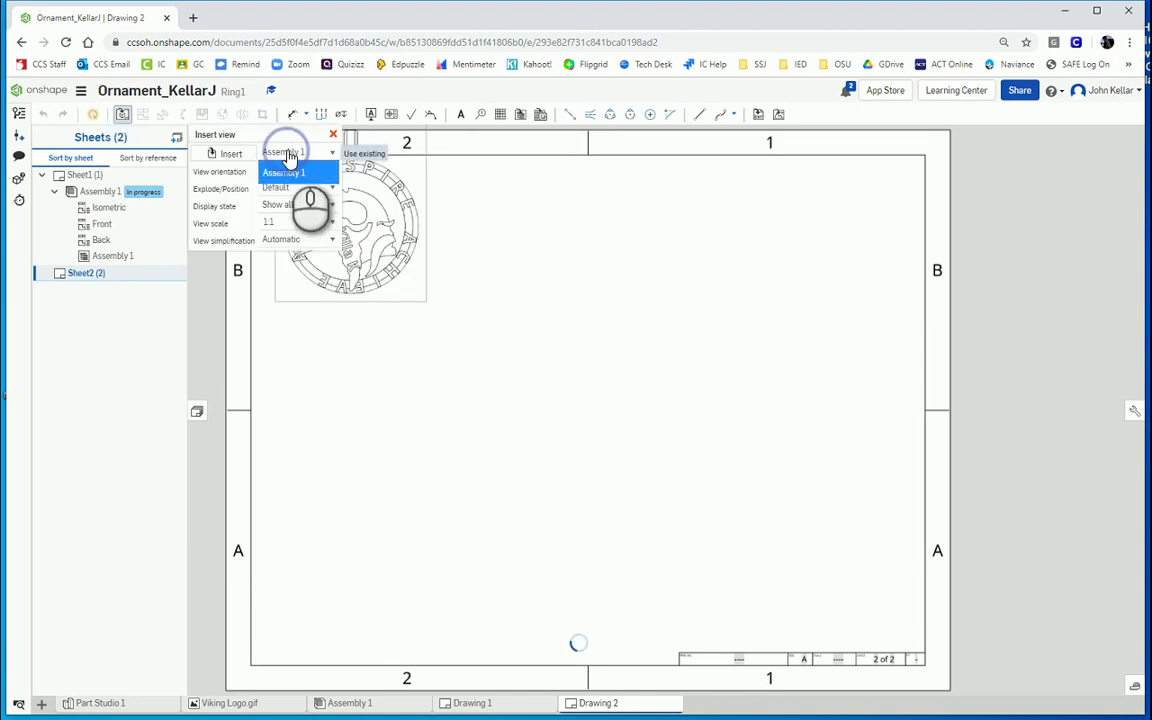
pyautogui.click(218, 155)
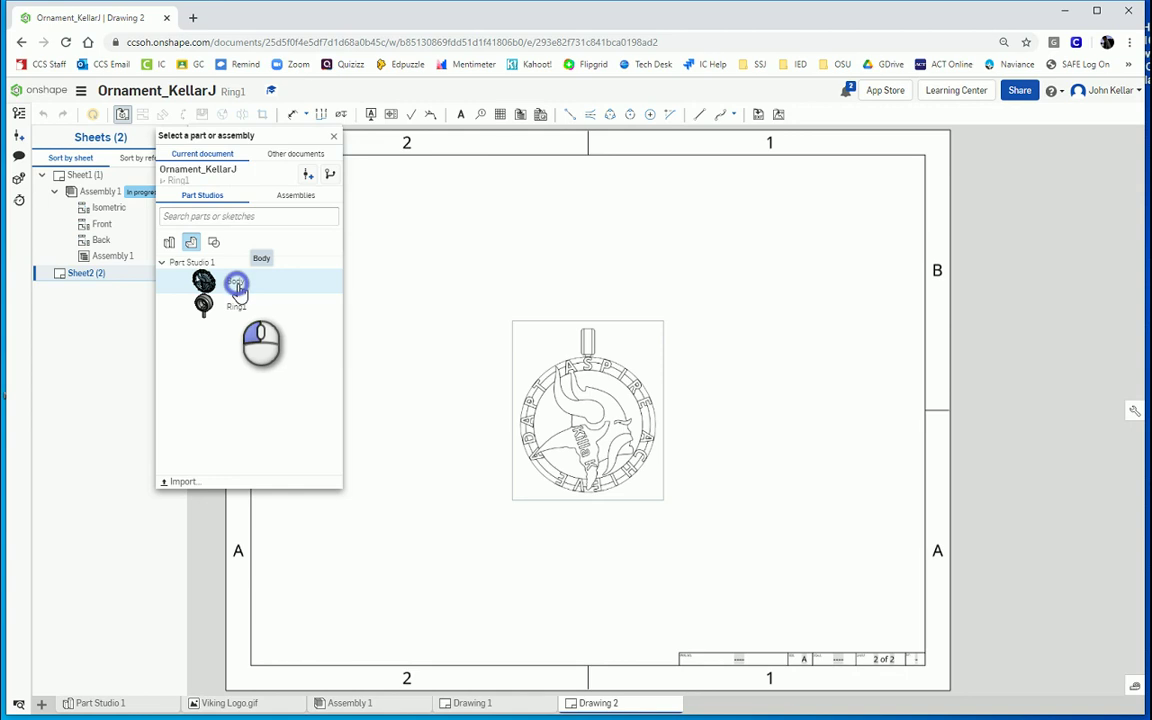
pyautogui.click(237, 287)
pyautogui.click(488, 414)
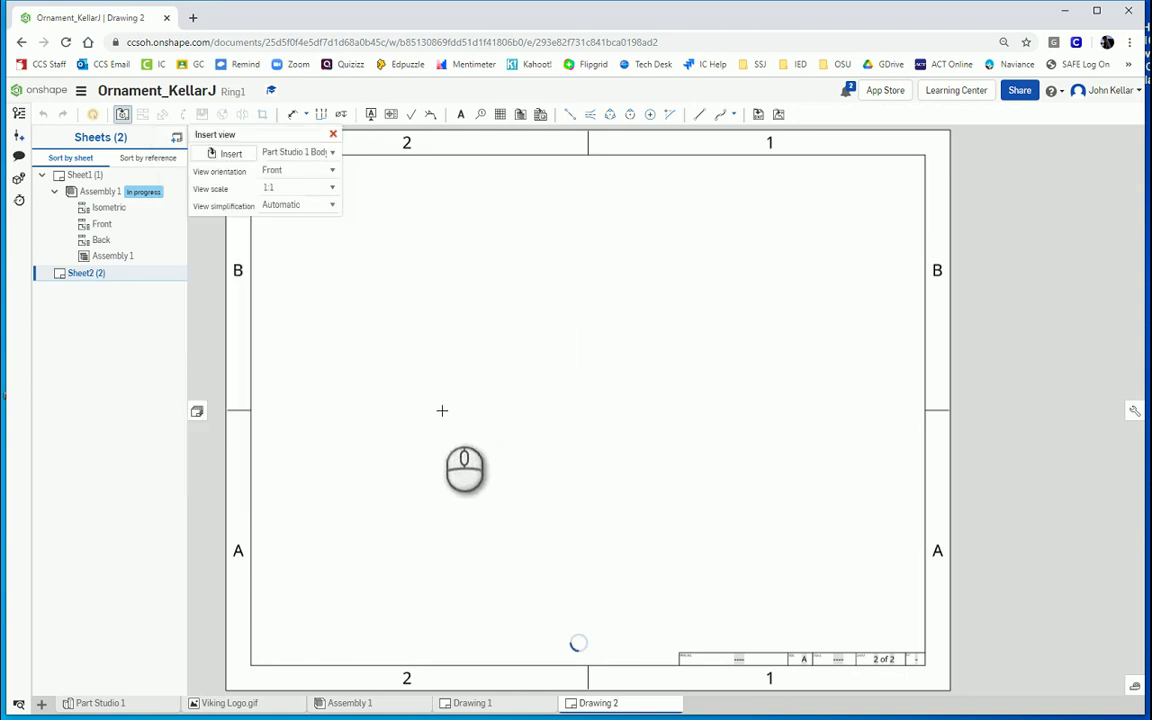
pyautogui.click(333, 190)
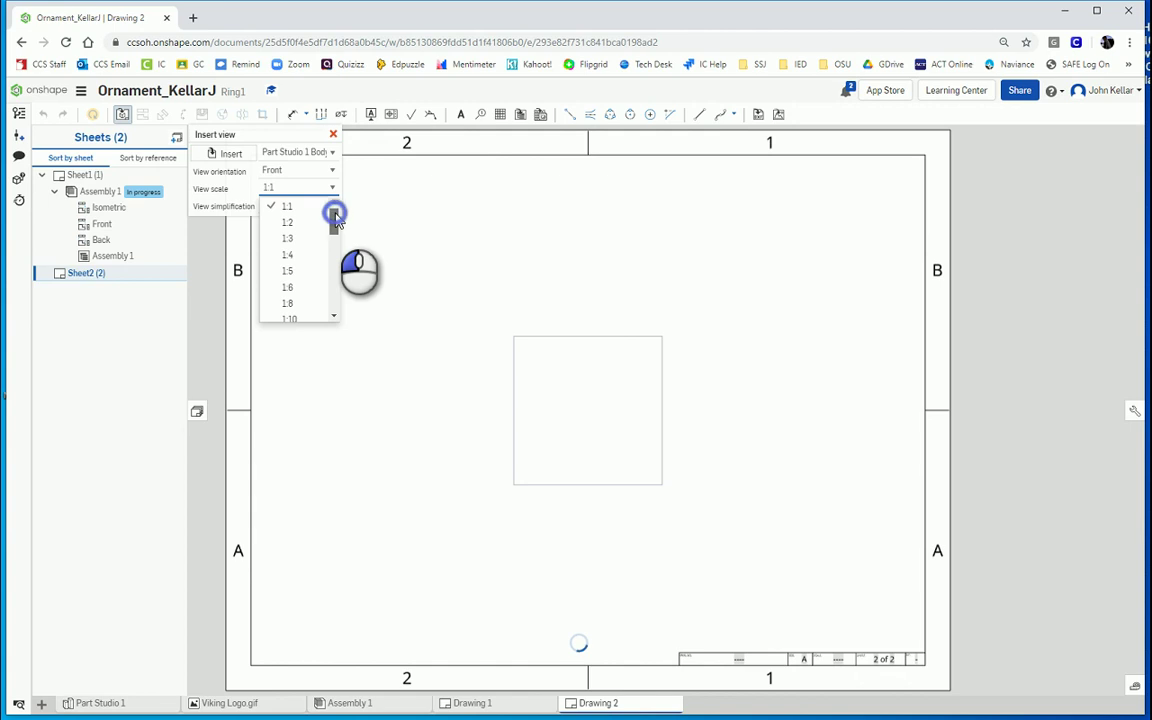
pyautogui.click(292, 206)
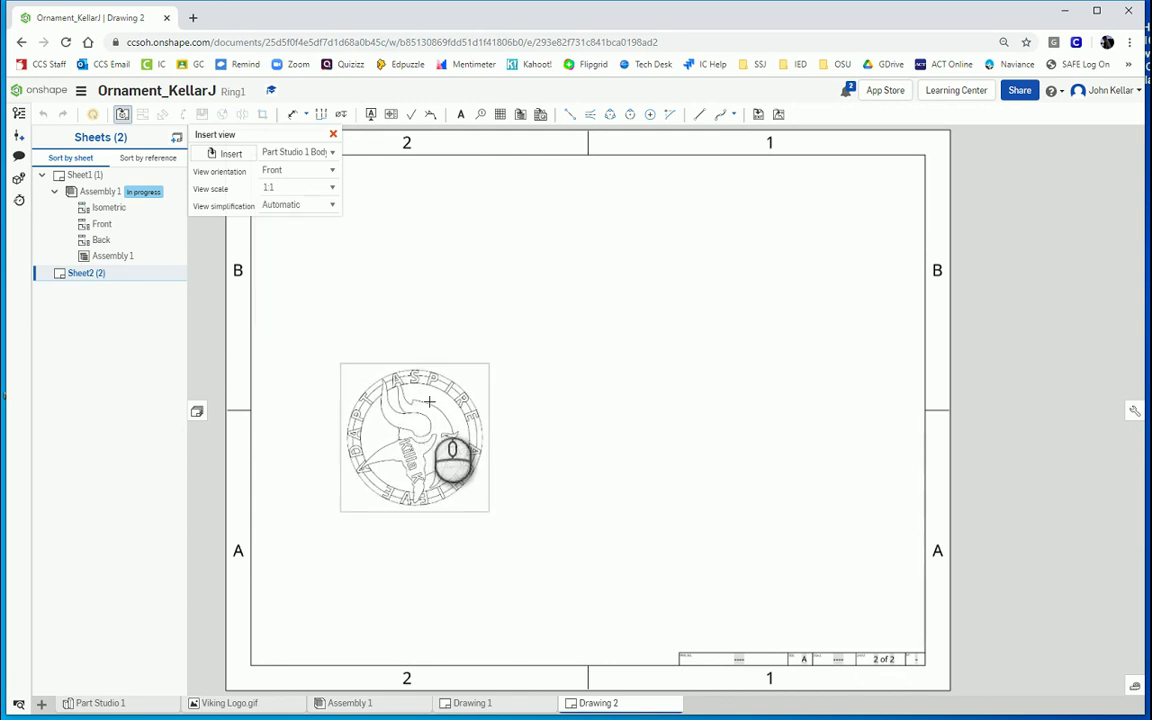
pyautogui.click(429, 401)
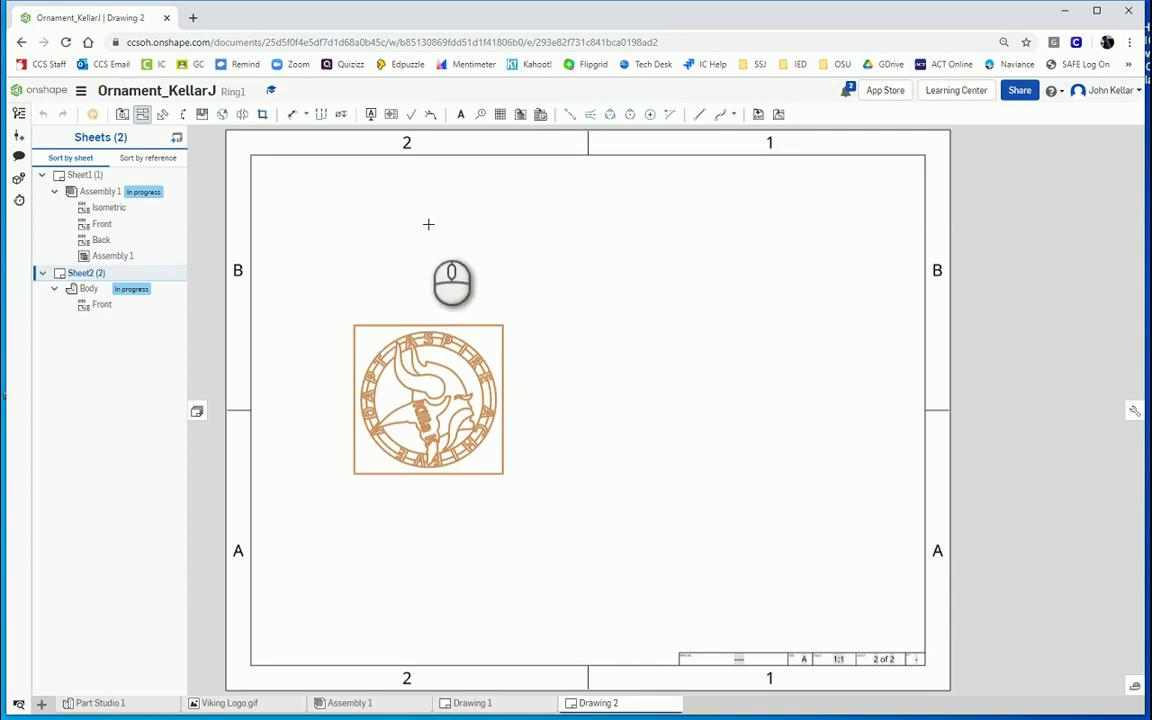
pyautogui.click(430, 237)
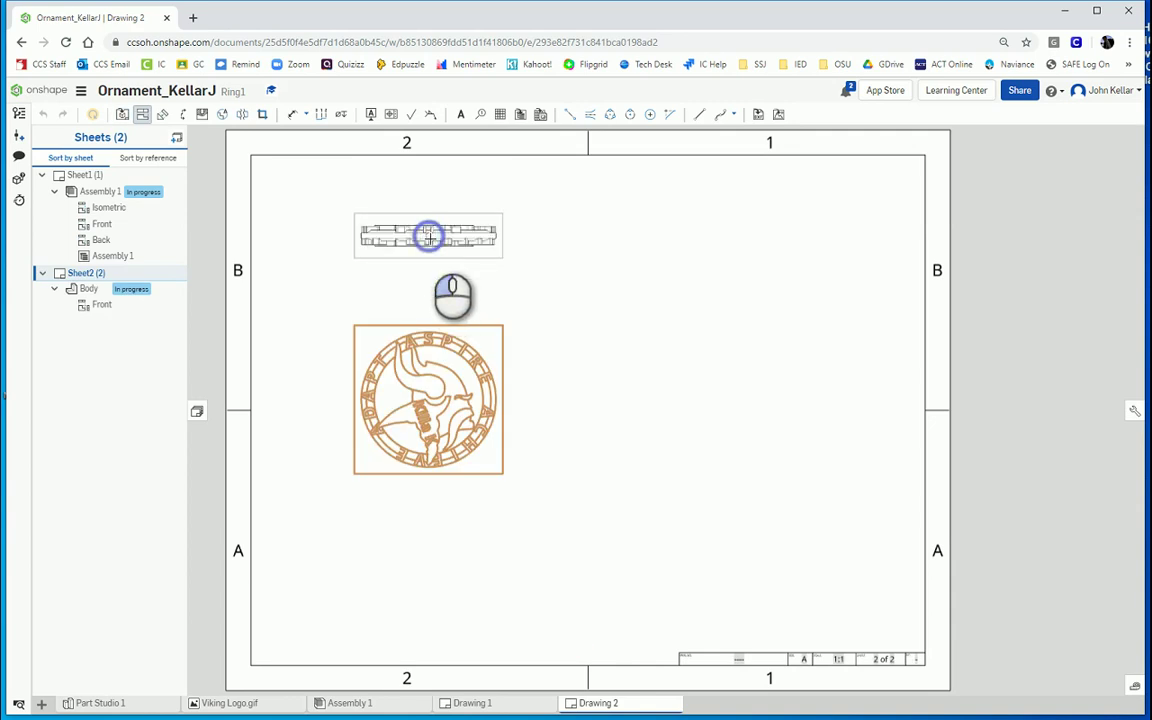
# Step: Project an isometric view of the Body into the upper-right area of Sheet2 and display it shaded
pyautogui.click(142, 114)
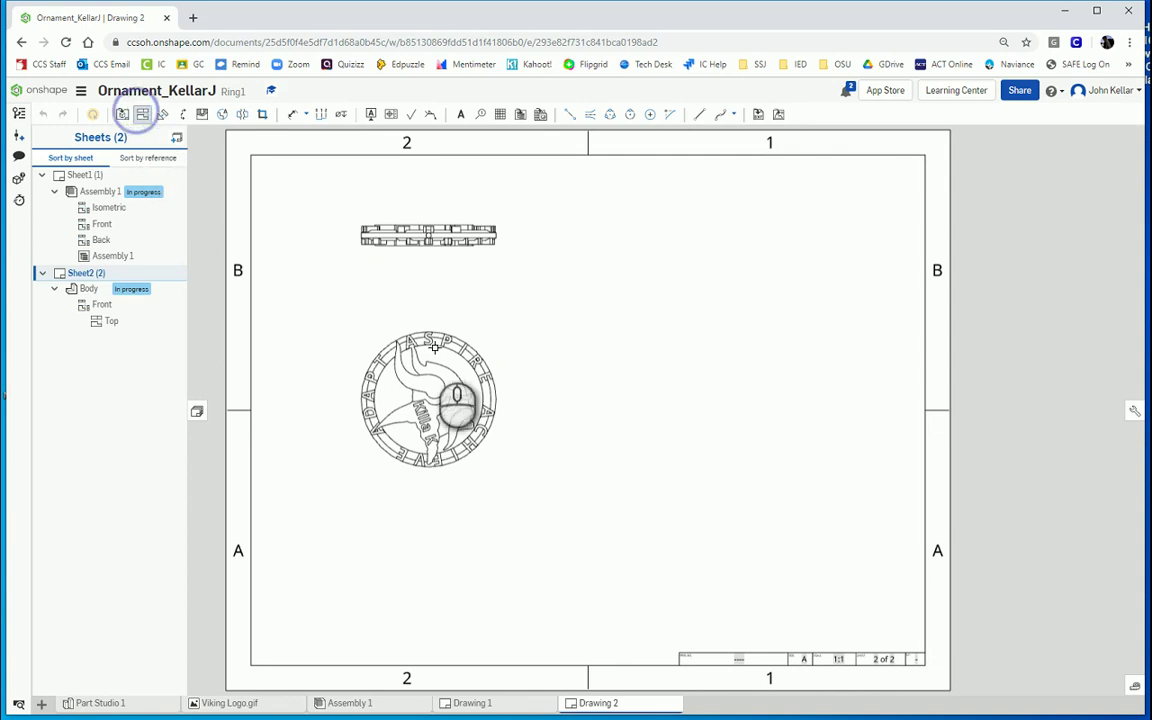
pyautogui.click(425, 380)
pyautogui.click(466, 381)
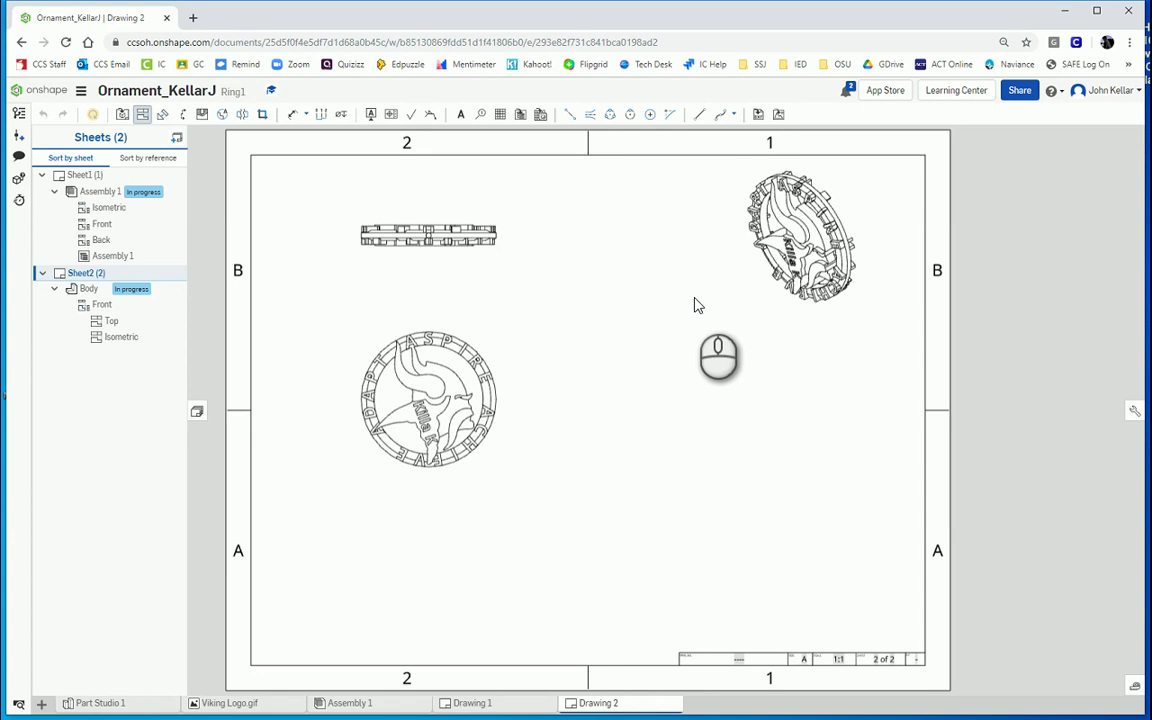
pyautogui.rightClick(767, 246)
pyautogui.click(805, 265)
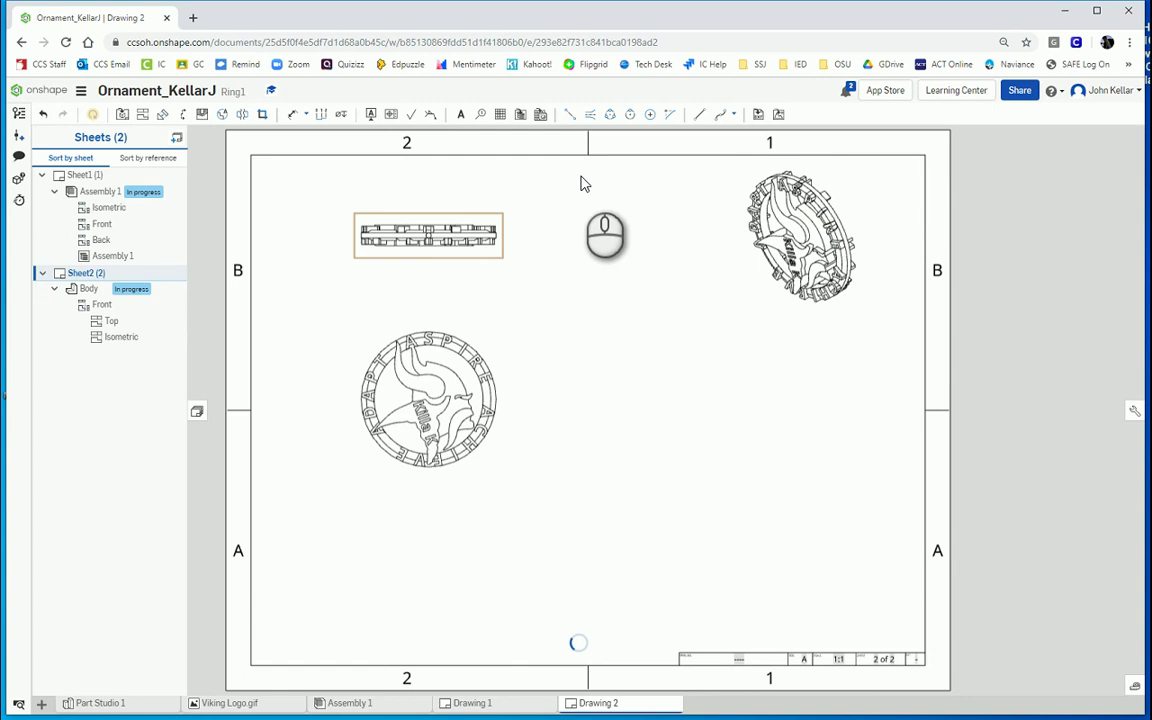
# Step: Add a centre mark to the small hole in the Body's top view
pyautogui.click(651, 116)
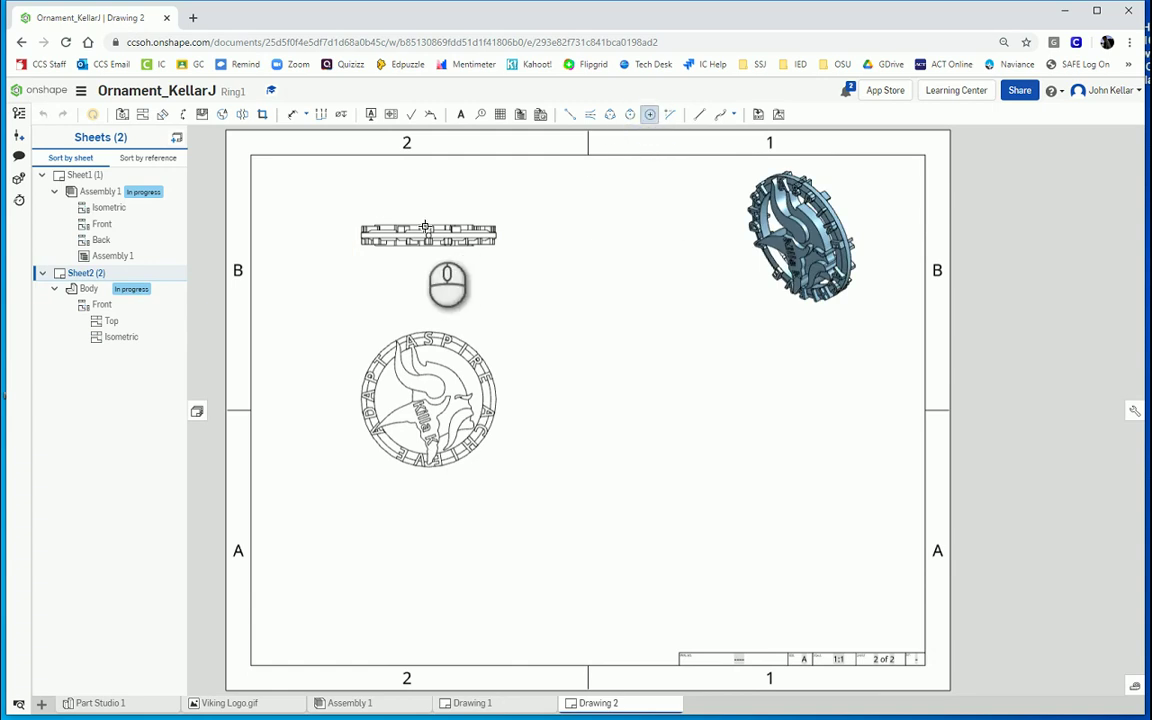
pyautogui.scroll(4, 421, 241)
pyautogui.scroll(2, 436, 232)
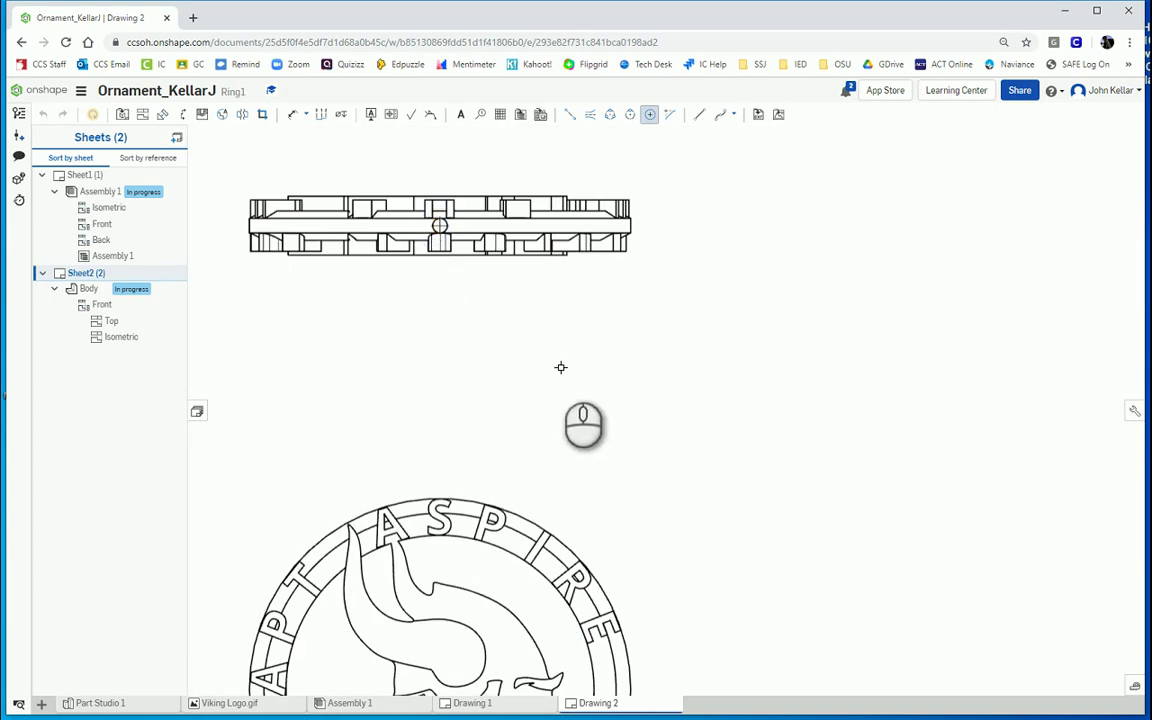
pyautogui.scroll(-3, 440, 500)
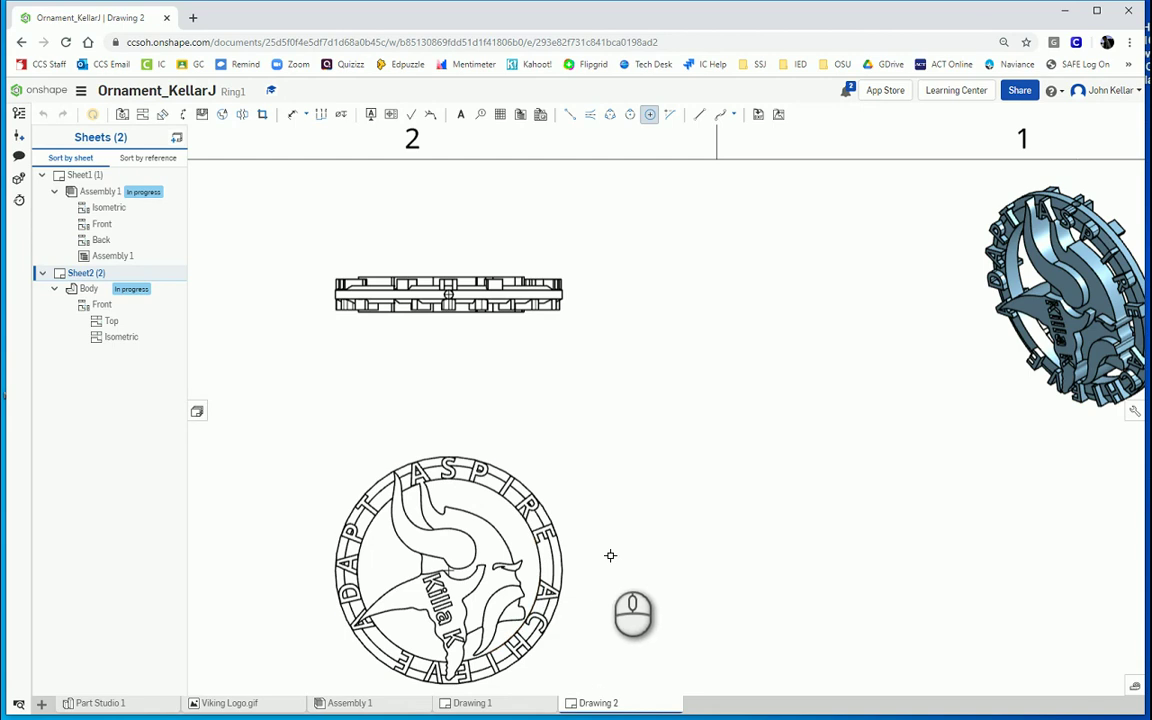
pyautogui.press('Escape')
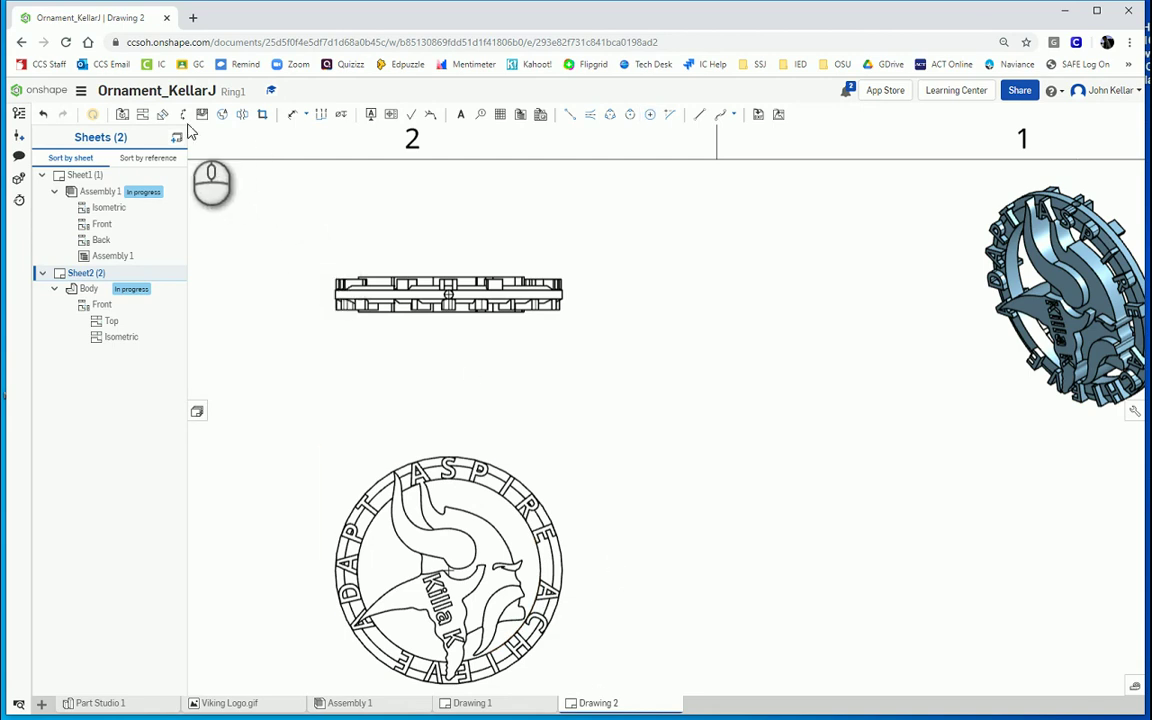
# Step: Create horizontal section view A through the centre of the Body's front view and place it below that view
pyautogui.click(182, 115)
pyautogui.click(245, 152)
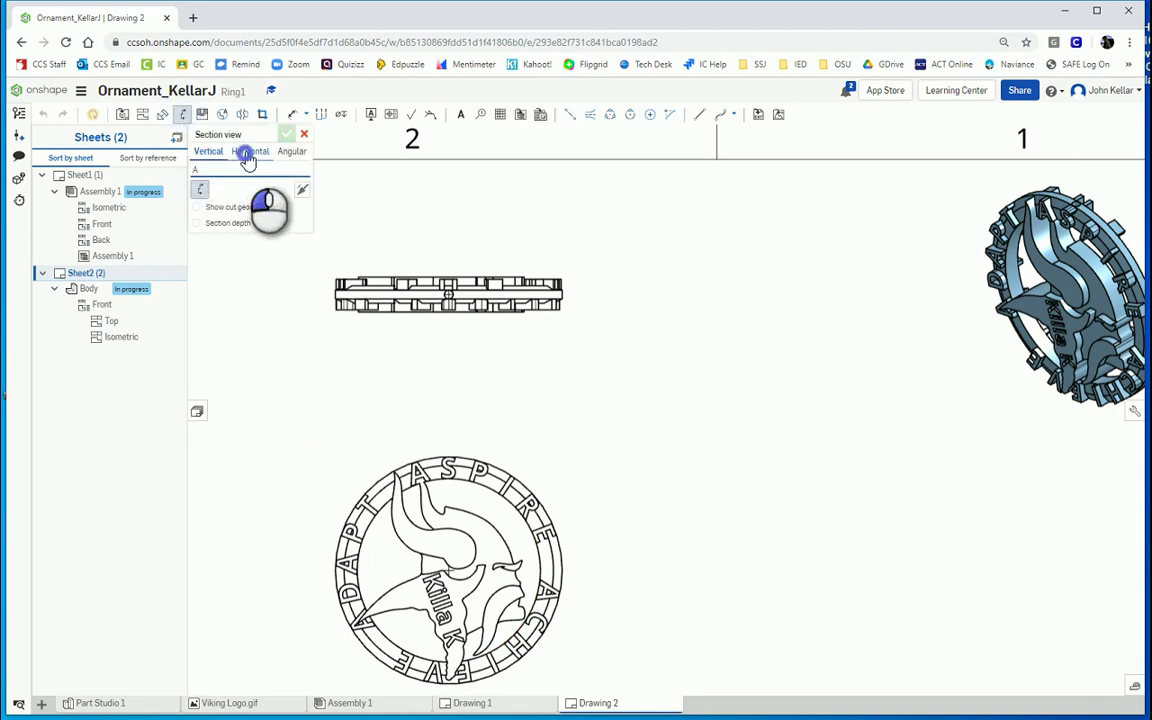
pyautogui.click(448, 569)
pyautogui.scroll(2, 474, 575)
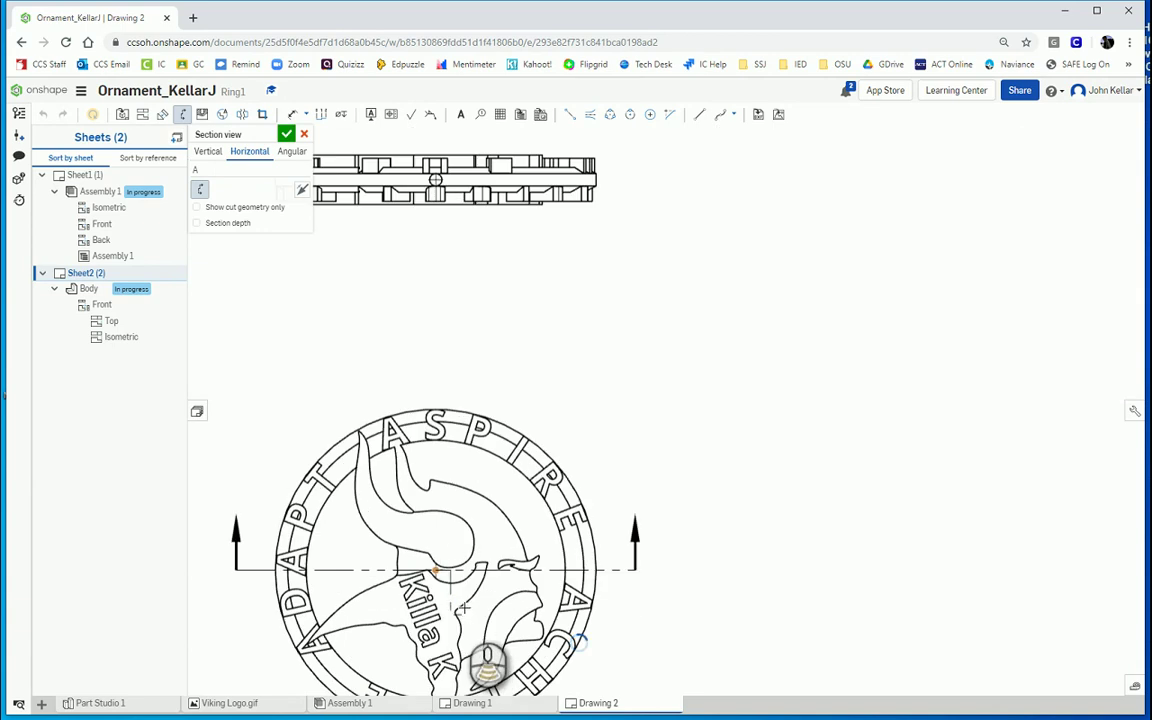
pyautogui.scroll(-2, 463, 606)
pyautogui.scroll(-4, 463, 606)
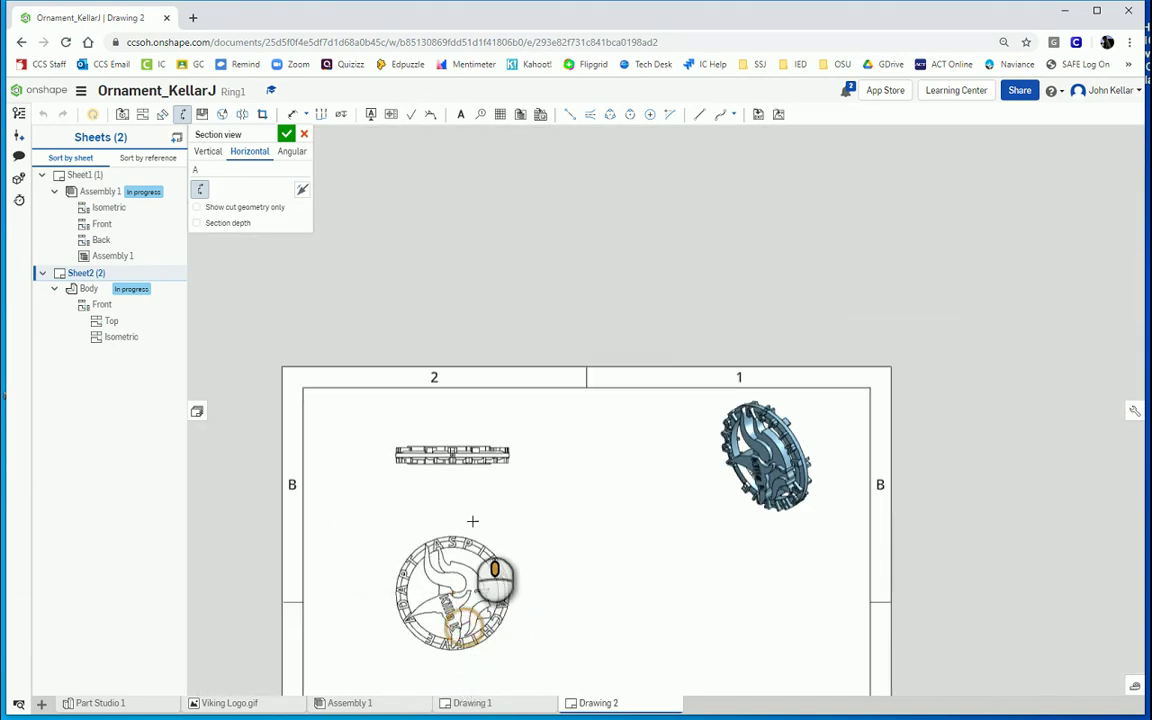
pyautogui.moveTo(474, 431); pyautogui.dragTo(474, 331, button='middle')
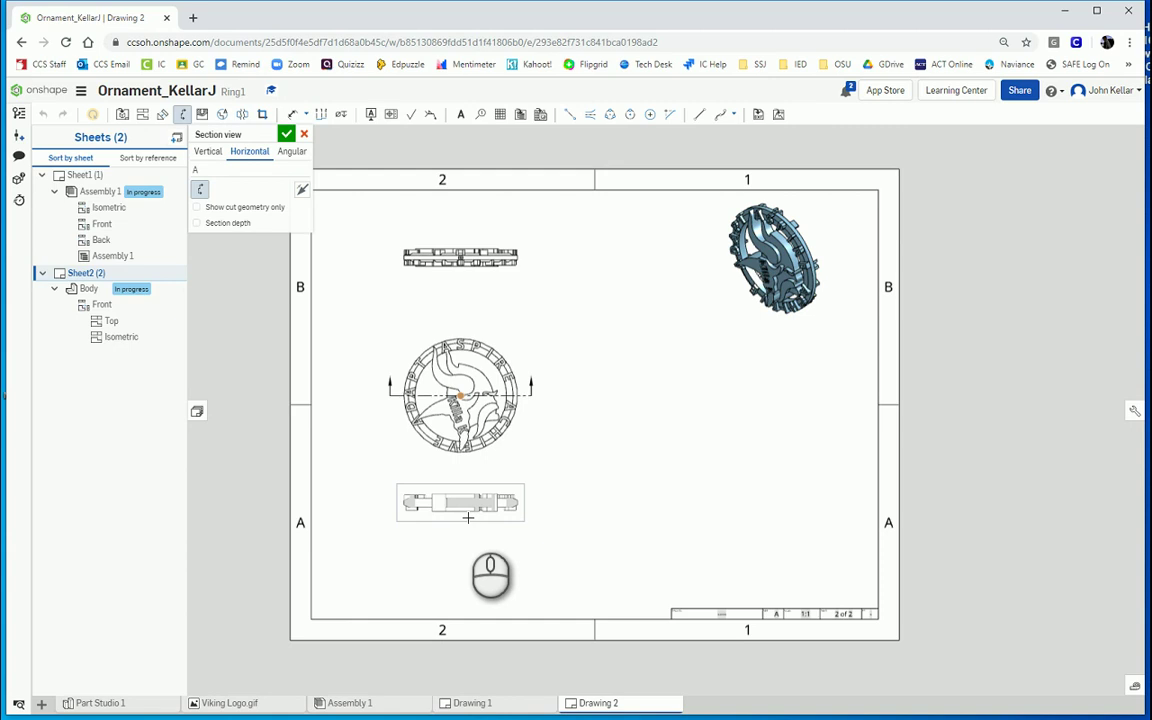
pyautogui.click(468, 519)
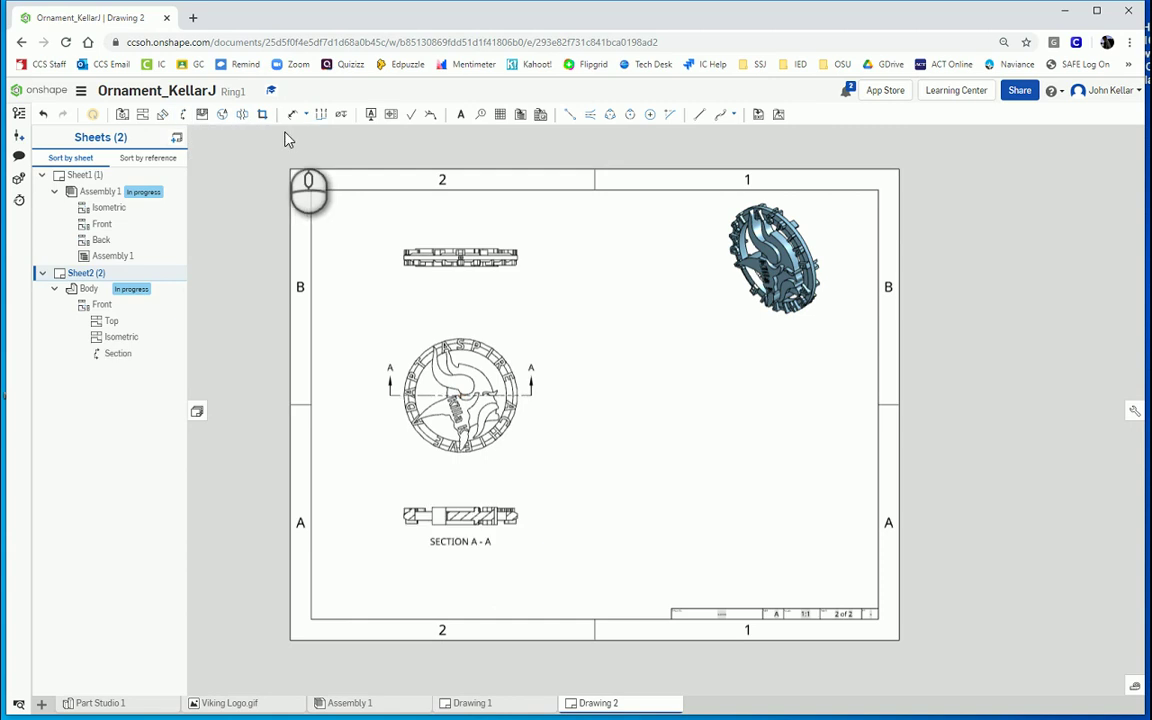
# Step: Create detail view B at 2:1 around the right end of section A-A and place it to the right of the section
pyautogui.click(222, 114)
pyautogui.scroll(5, 512, 518)
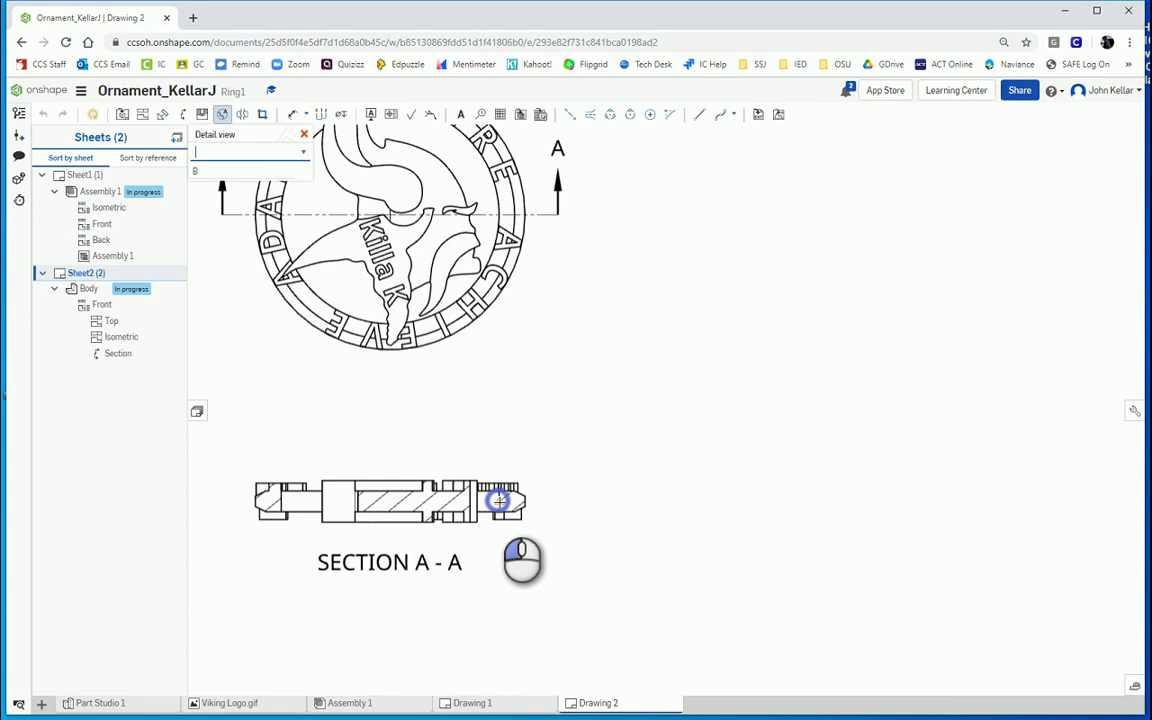
pyautogui.click(499, 500)
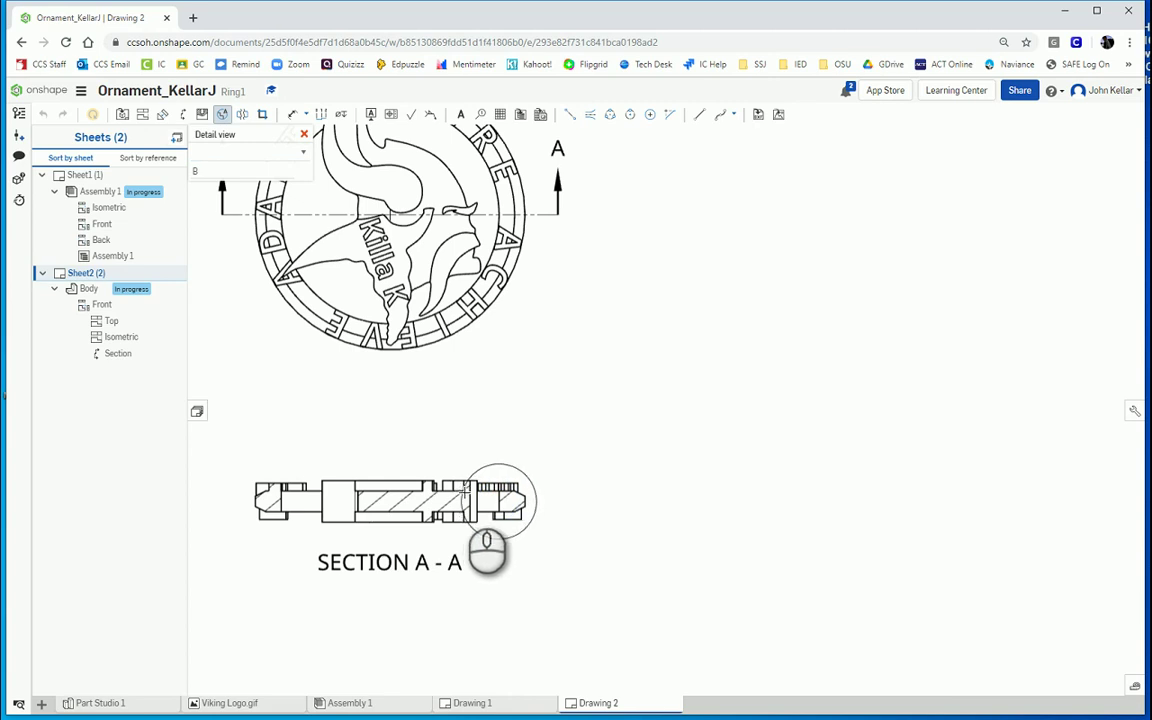
pyautogui.click(465, 490)
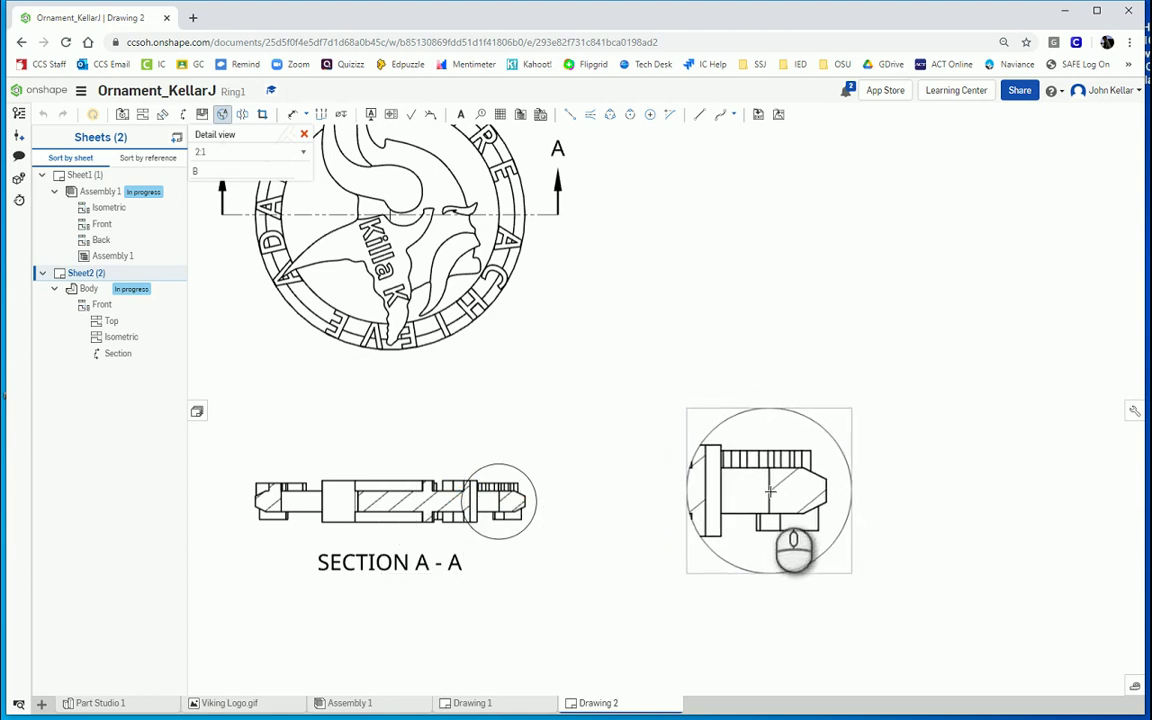
pyautogui.click(769, 487)
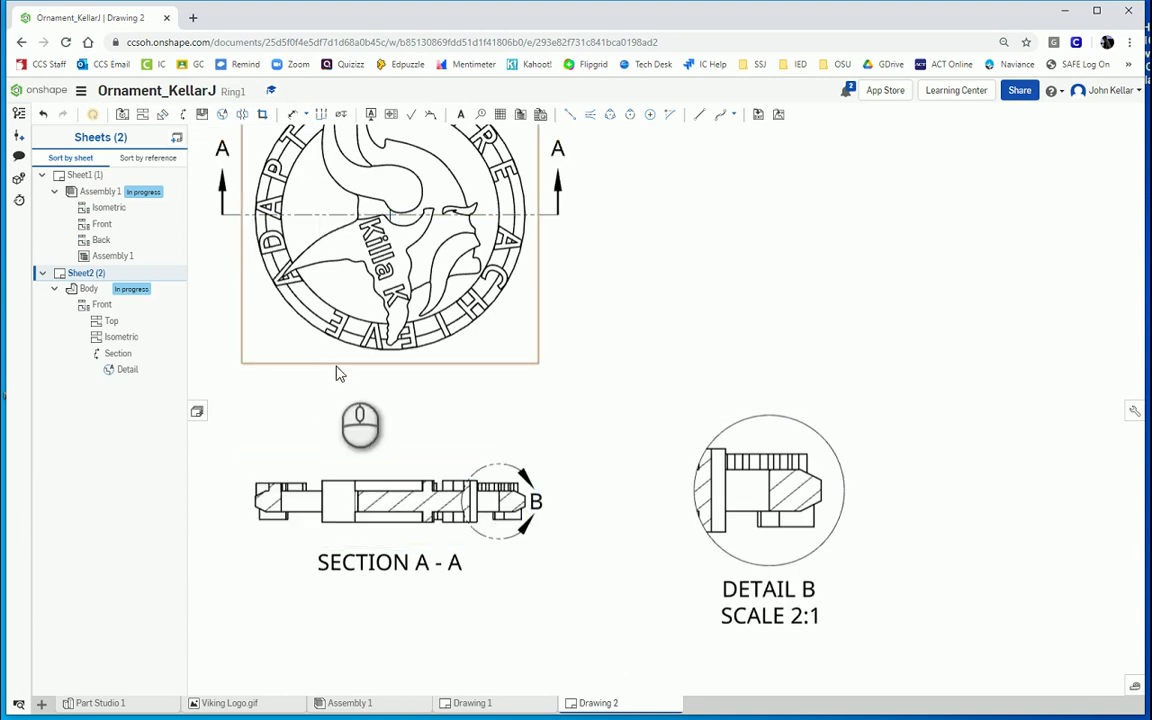
pyautogui.scroll(3, 499, 356)
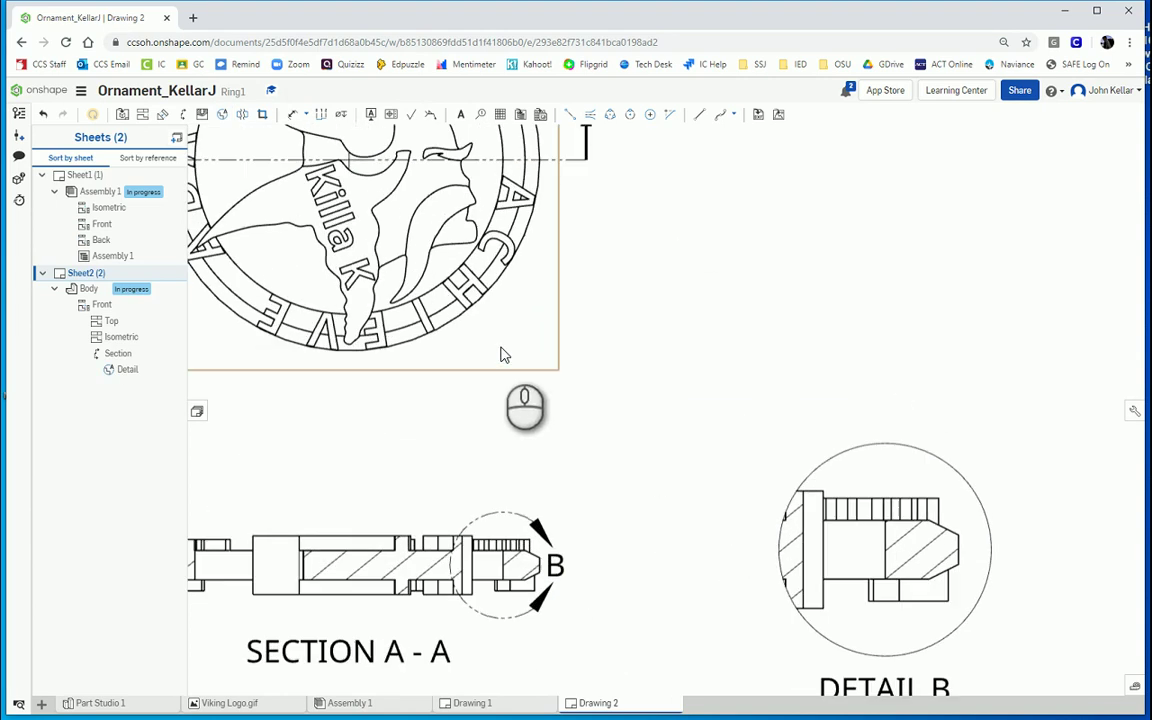
pyautogui.scroll(-5, 531, 357)
pyautogui.scroll(-3, 530, 352)
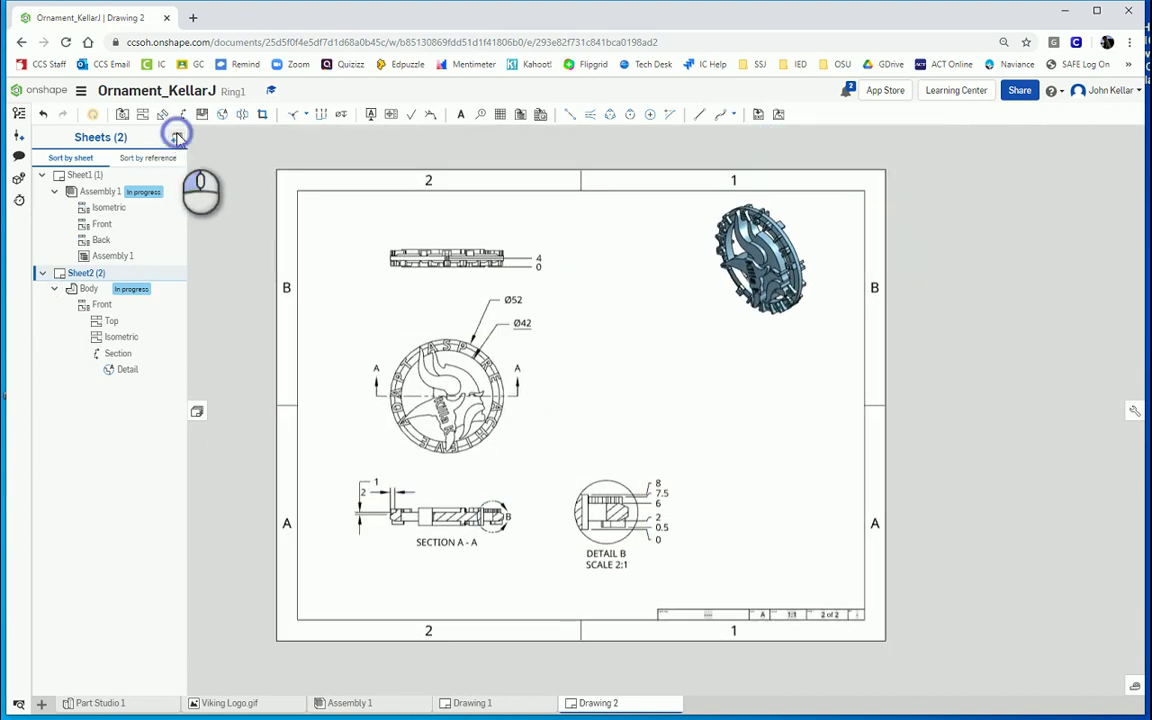
# Step: Add a third sheet and insert a 2:1 front view of the Ring1 part from Part Studio 1 left of centre
pyautogui.click(176, 136)
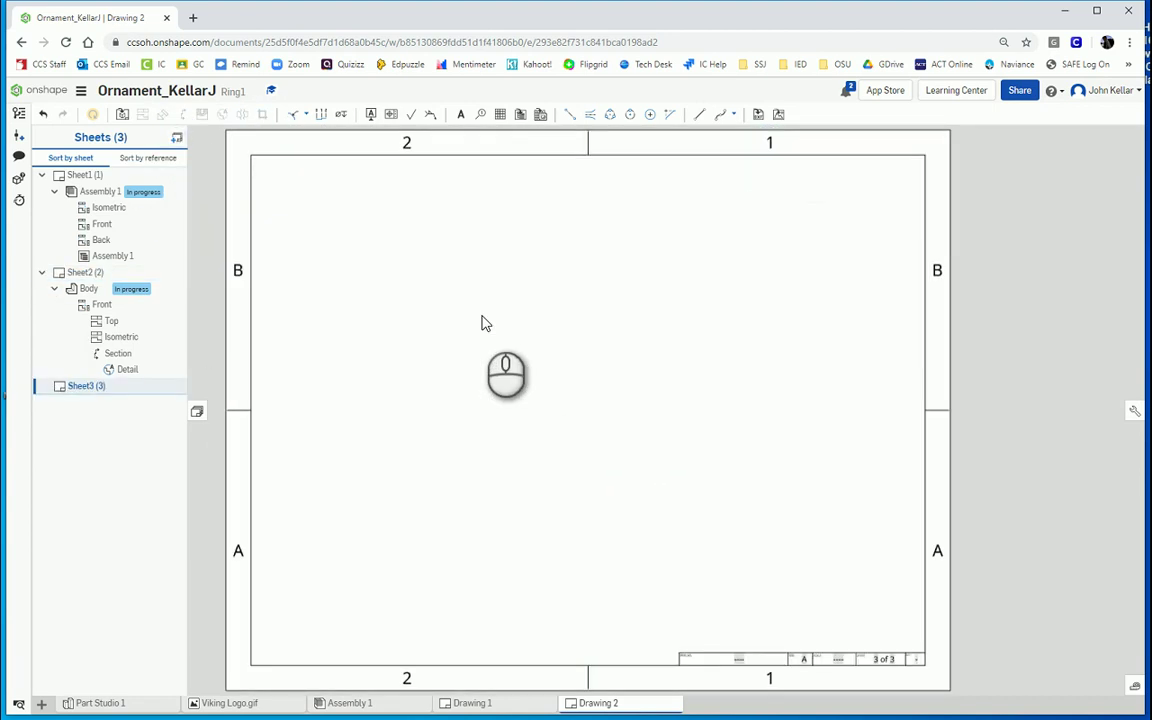
pyautogui.click(122, 114)
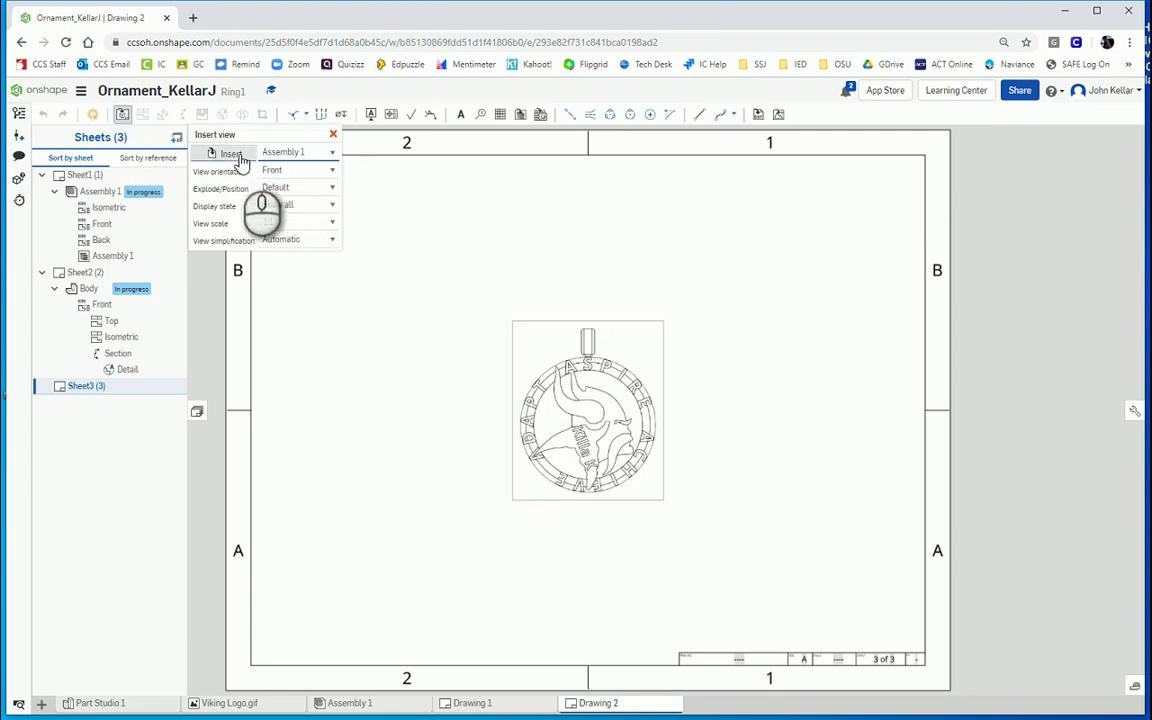
pyautogui.click(240, 158)
pyautogui.click(211, 304)
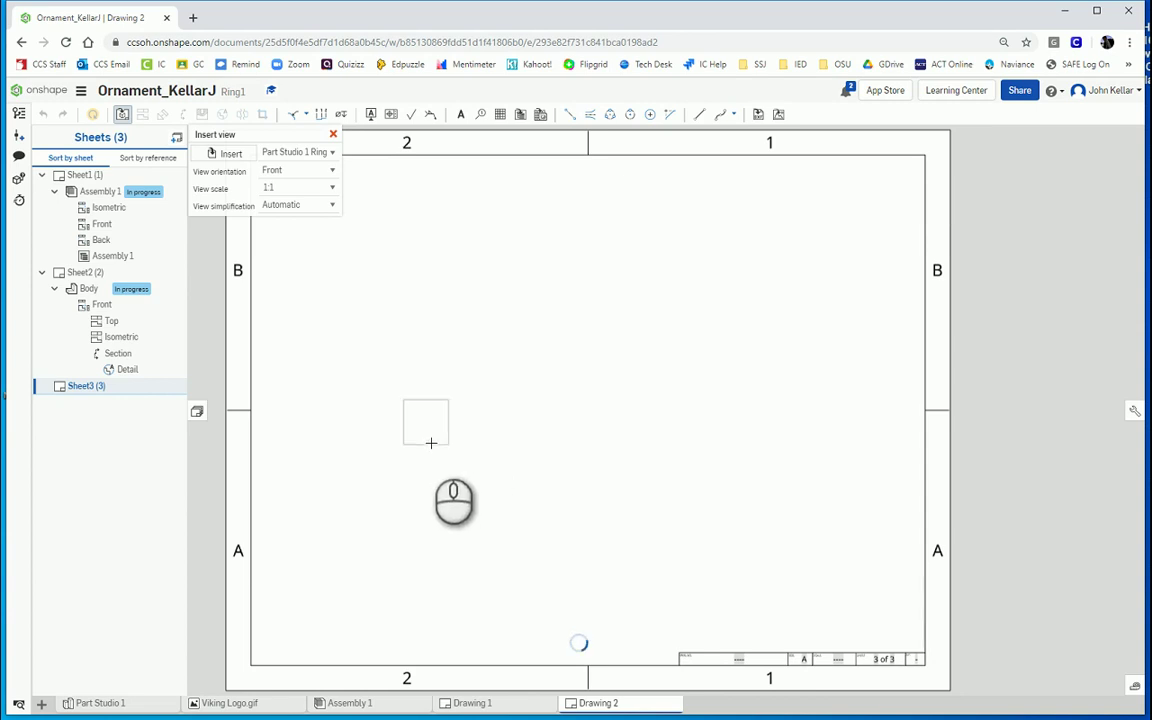
pyautogui.click(333, 188)
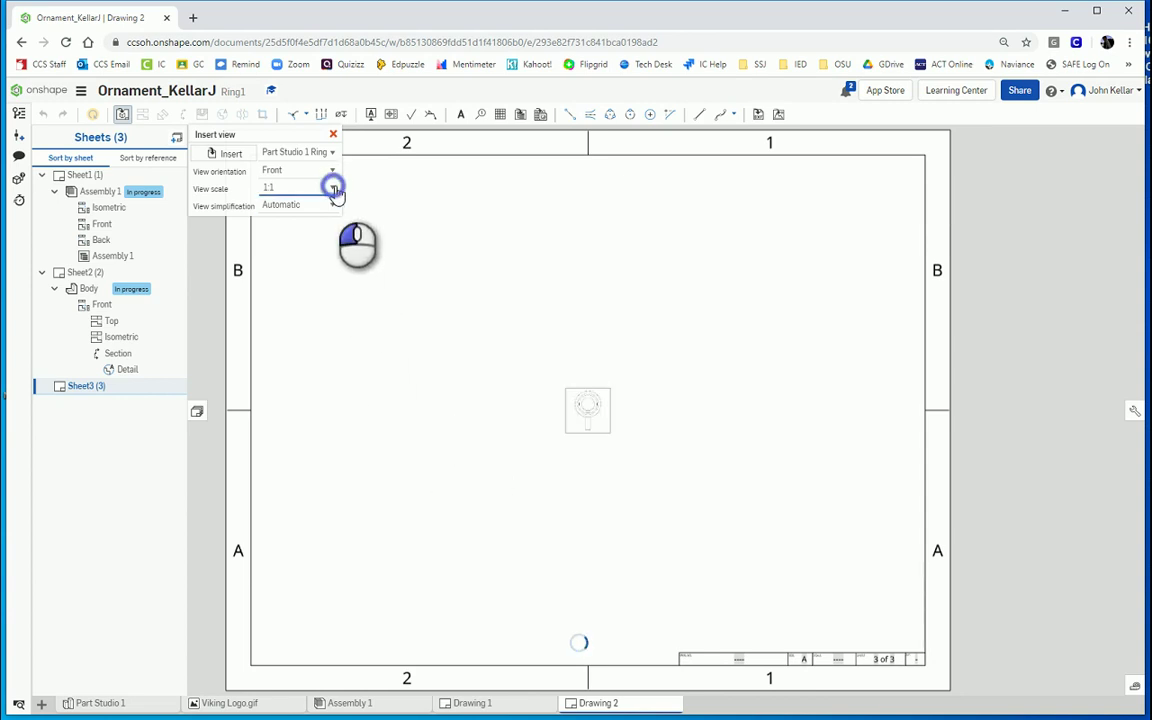
pyautogui.moveTo(334, 221); pyautogui.dragTo(339, 270)
pyautogui.click(290, 249)
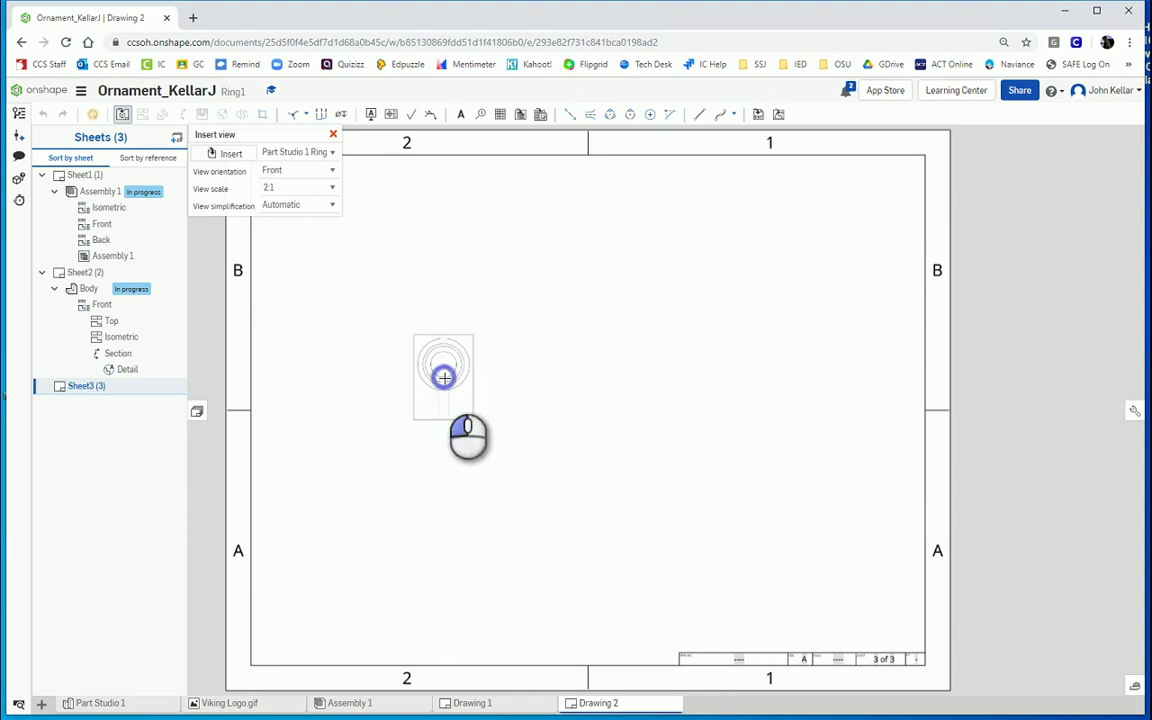
pyautogui.click(444, 377)
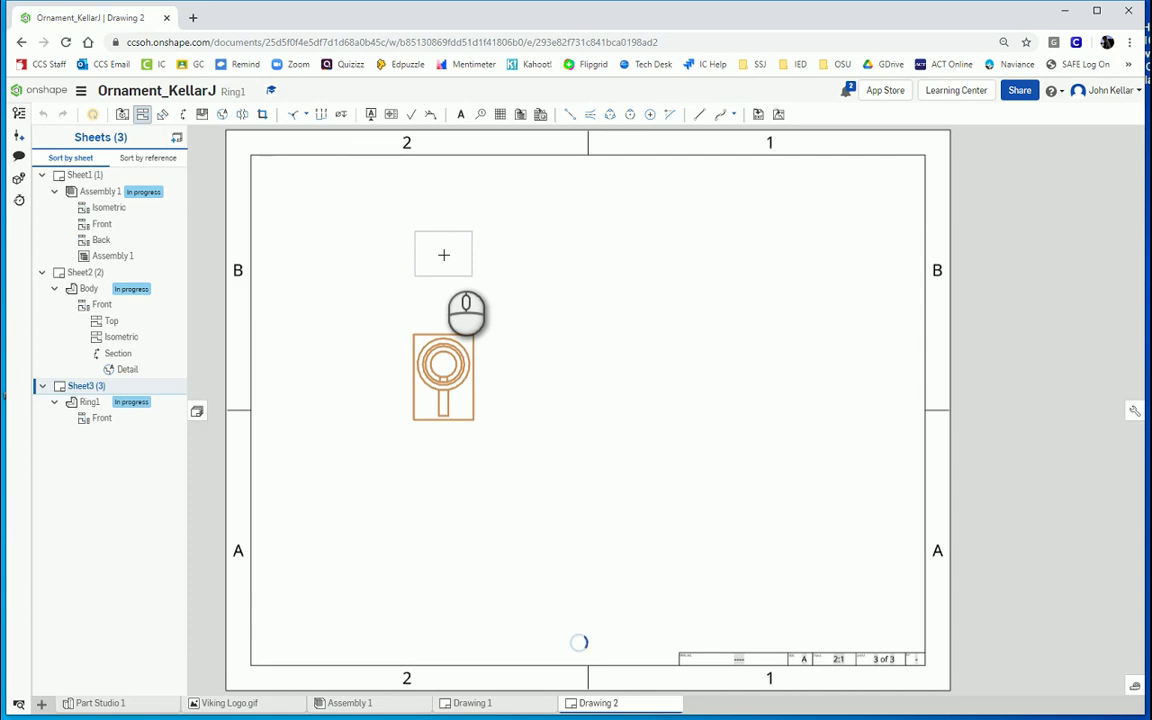
# Step: Project the ring's top view above and bottom view below its front view, and delete the top view
pyautogui.click(443, 253)
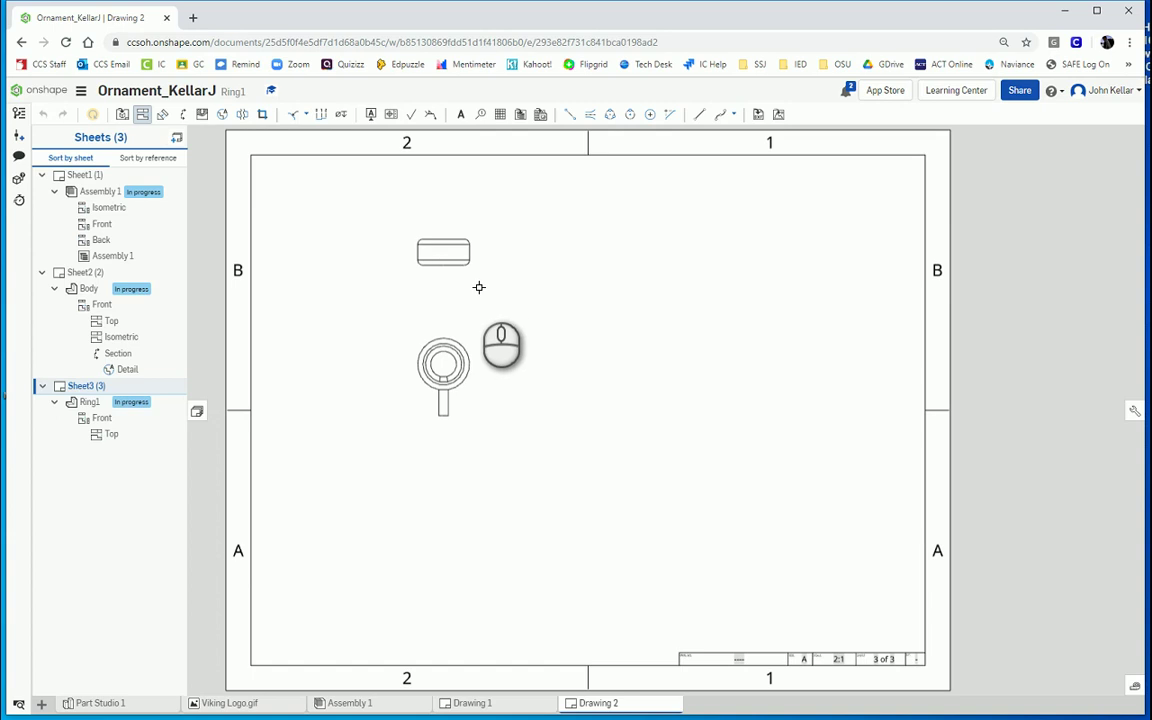
pyautogui.click(444, 375)
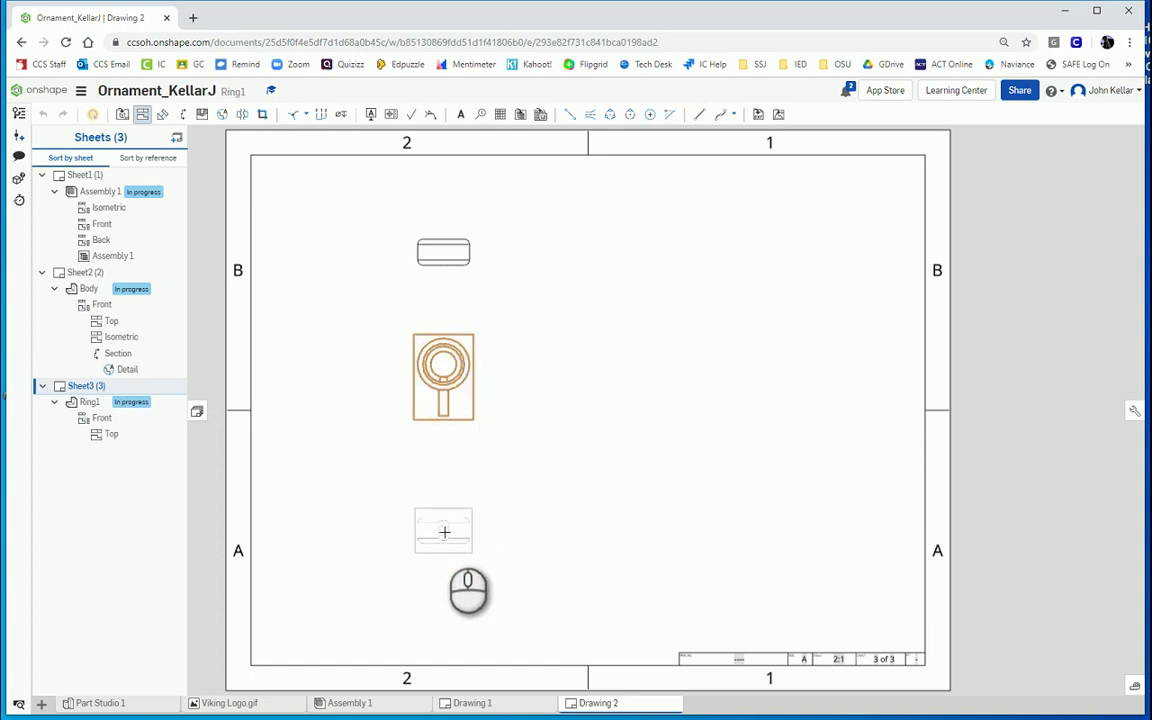
pyautogui.click(445, 530)
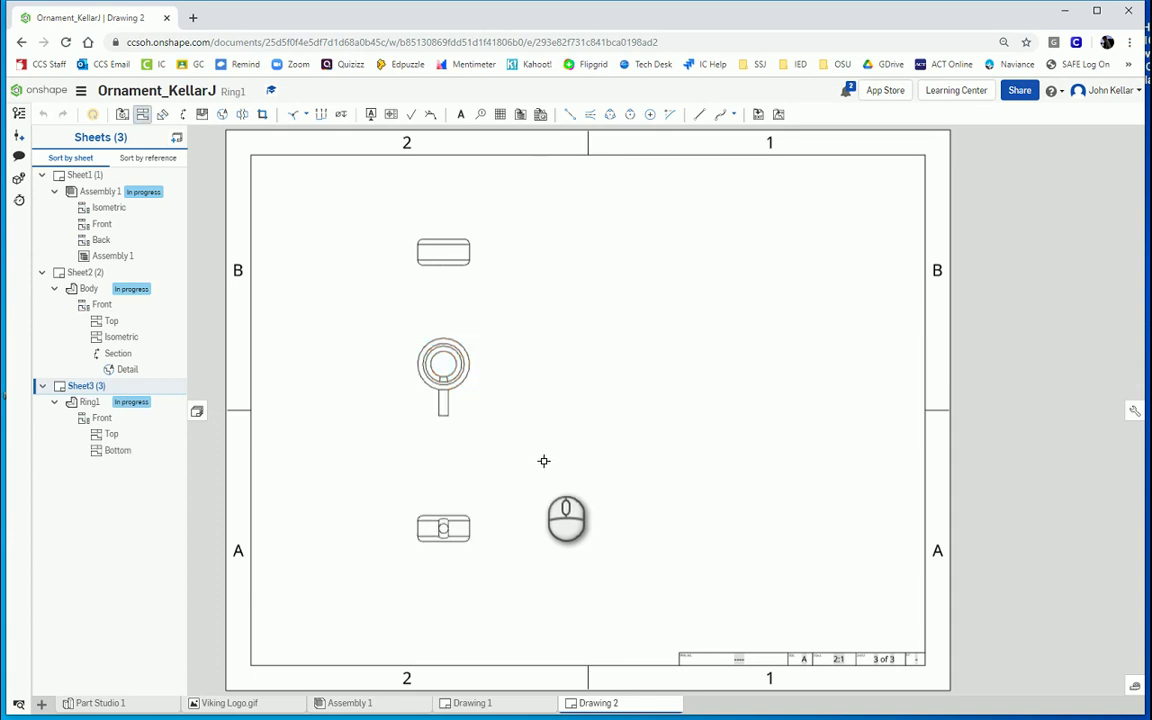
pyautogui.press('Delete')
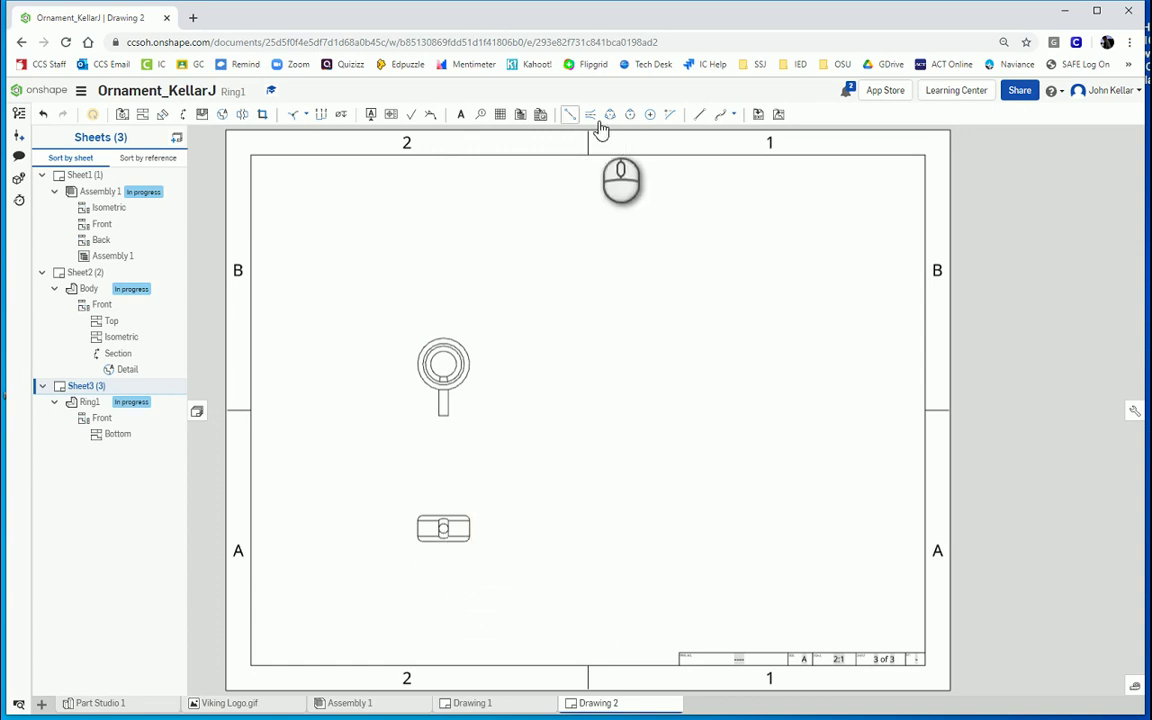
# Step: Add centre marks to the ring's circle in the front view and the stem's circle in the bottom view
pyautogui.click(651, 115)
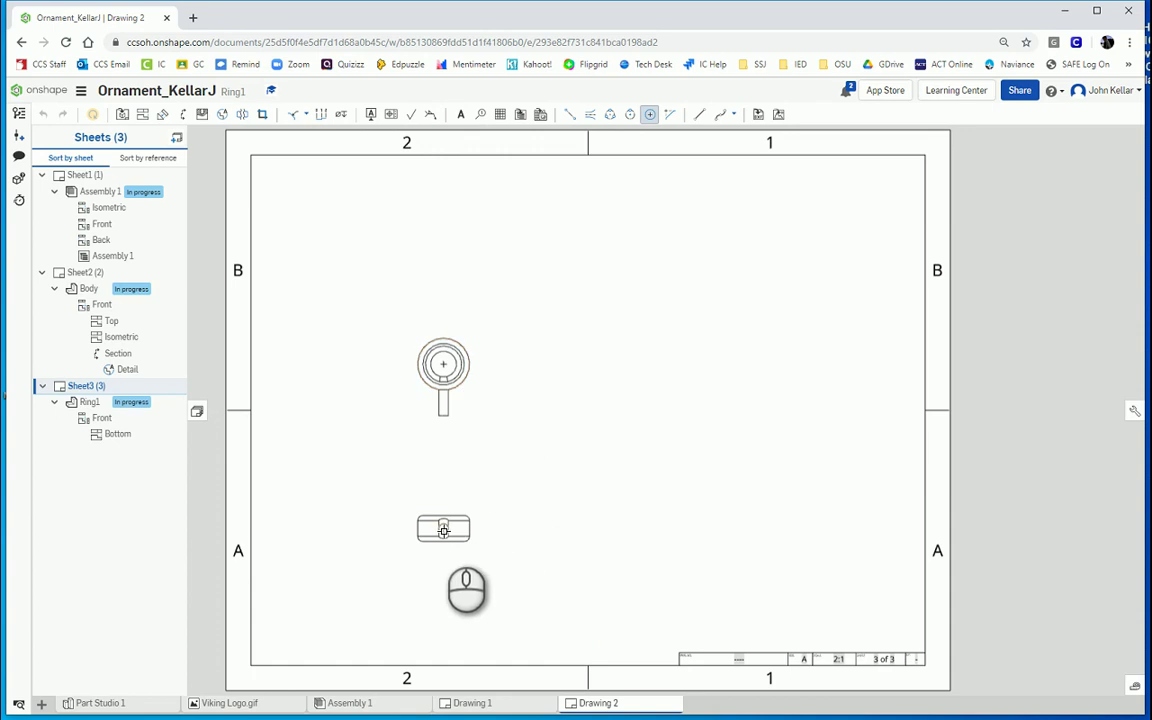
pyautogui.scroll(3, 443, 535)
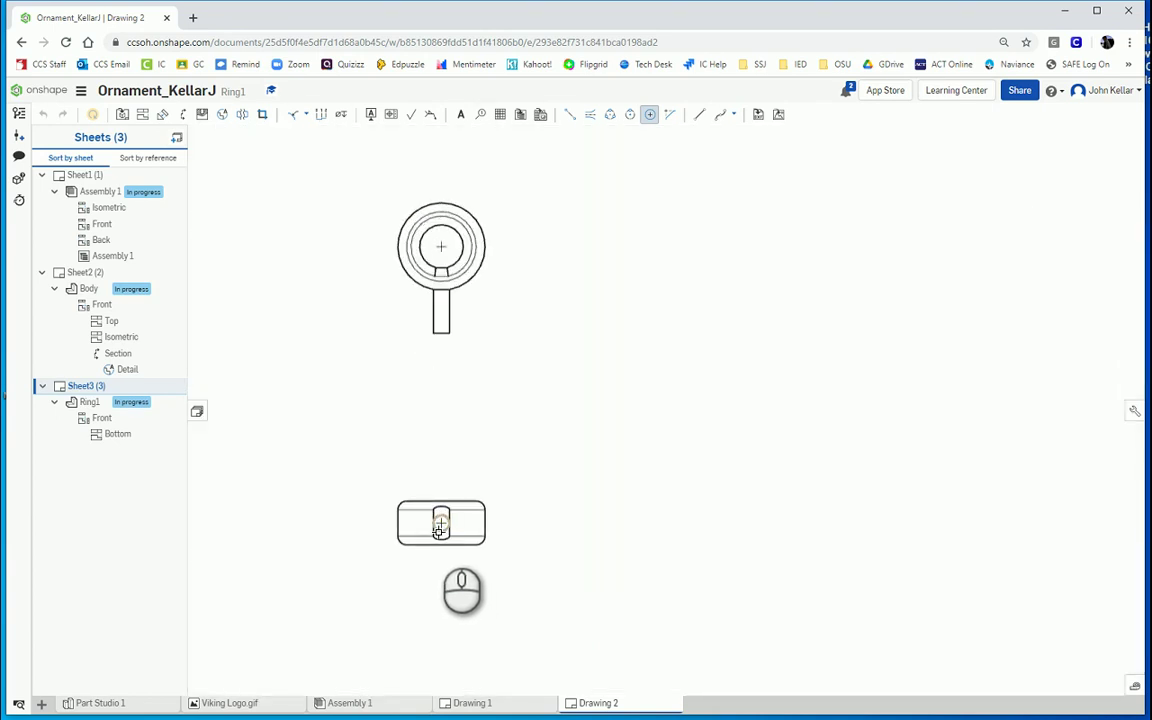
pyautogui.click(443, 540)
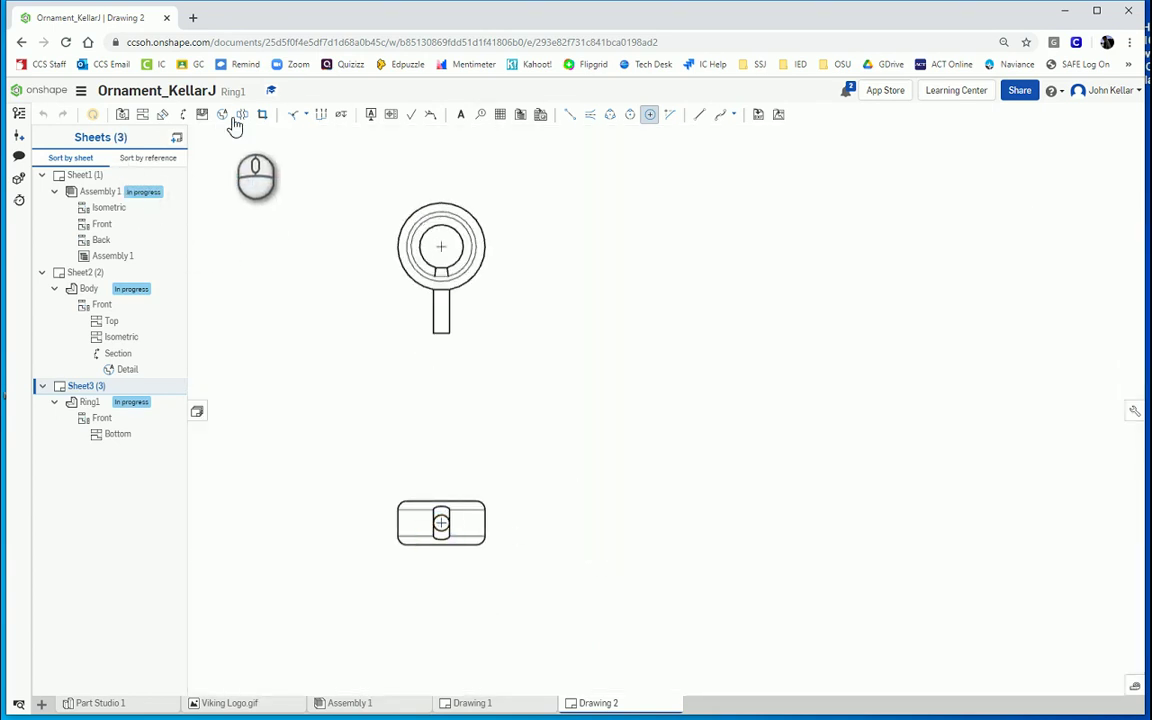
# Step: Dimension the radius of the ring's outer circle in the front view, placing the text above and to the right
pyautogui.click(295, 116)
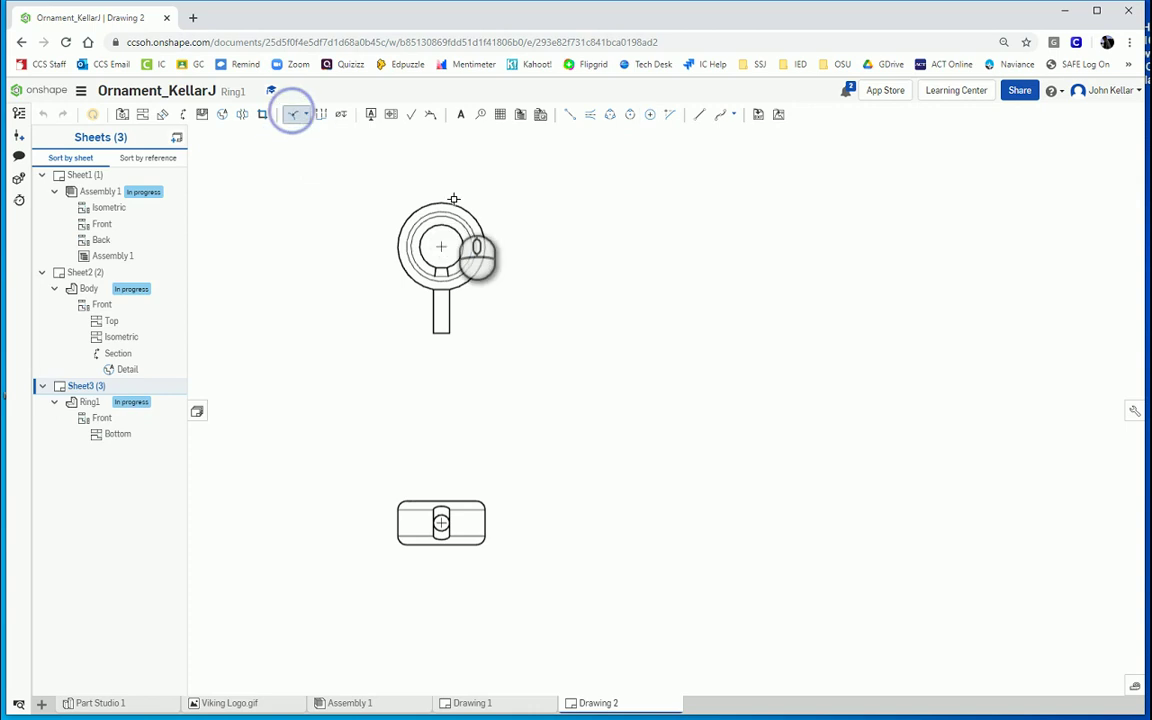
pyautogui.click(304, 115)
pyautogui.click(308, 136)
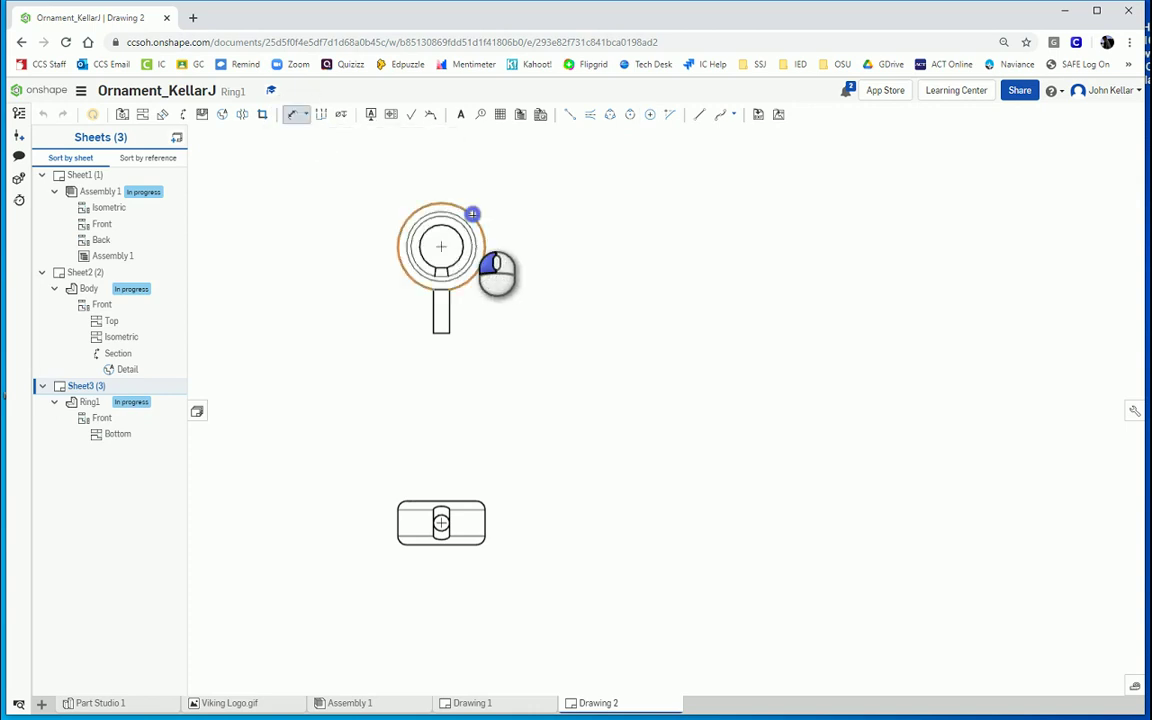
pyautogui.click(472, 214)
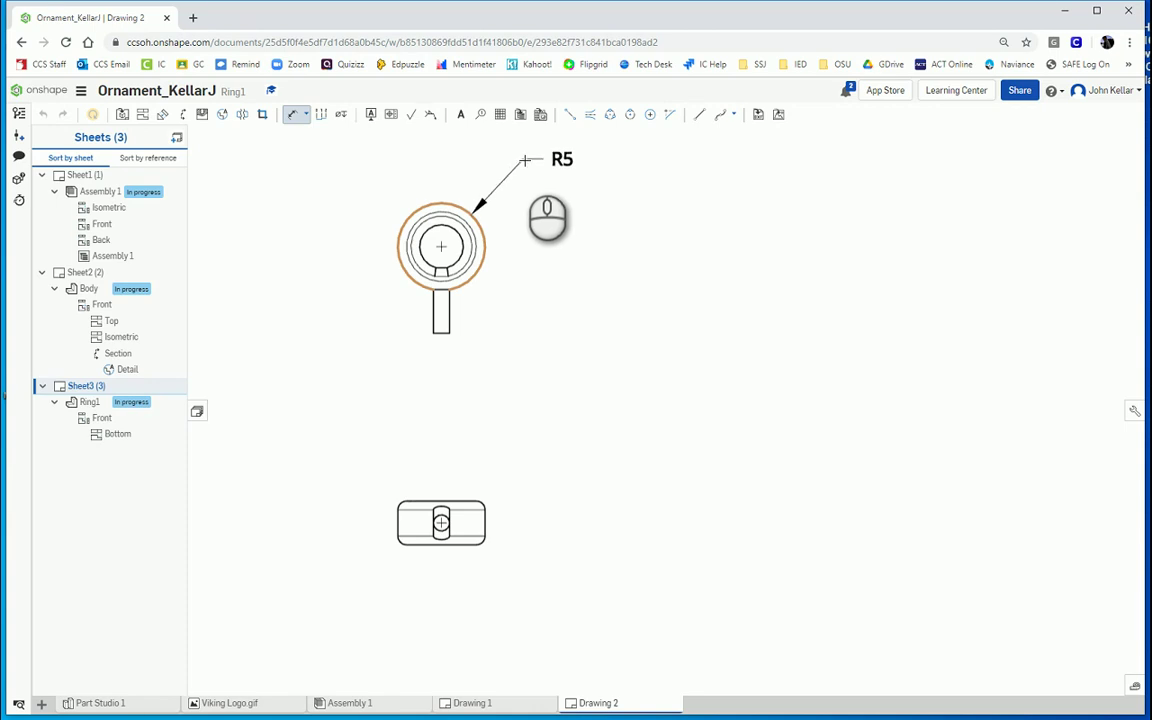
pyautogui.click(523, 159)
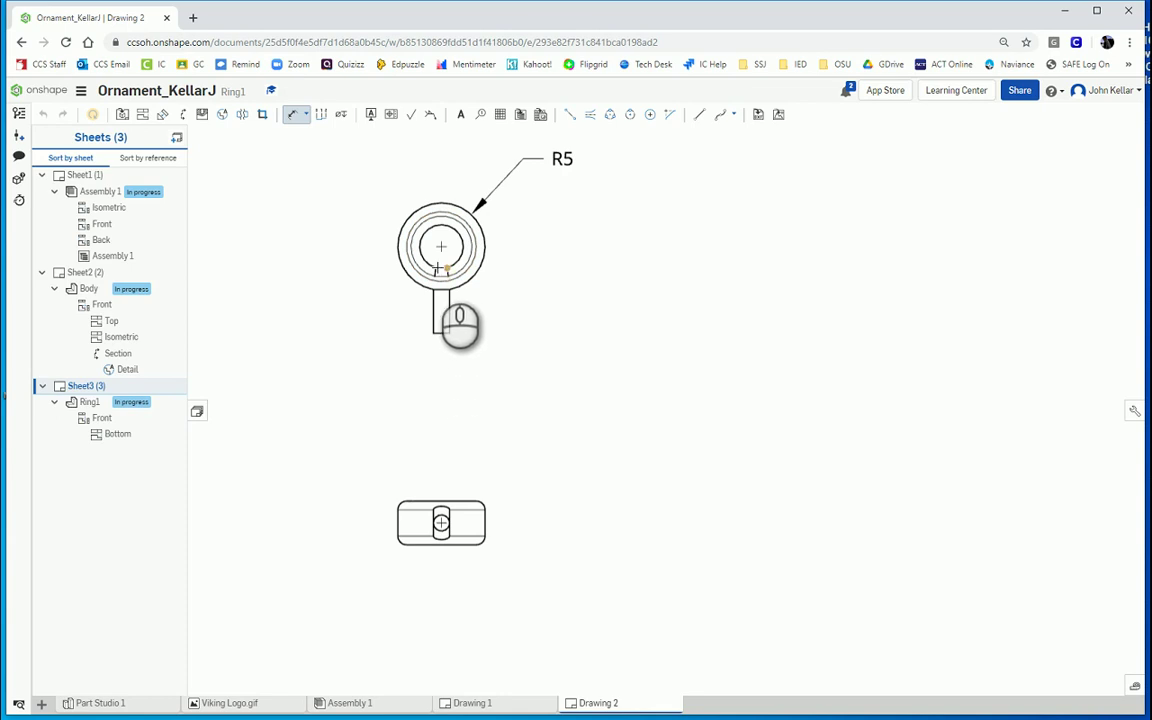
# Step: Add ordinate dimensions right of the front view, from the stem's lower end as zero to the ring's underside and the stem's inner end
pyautogui.click(437, 268)
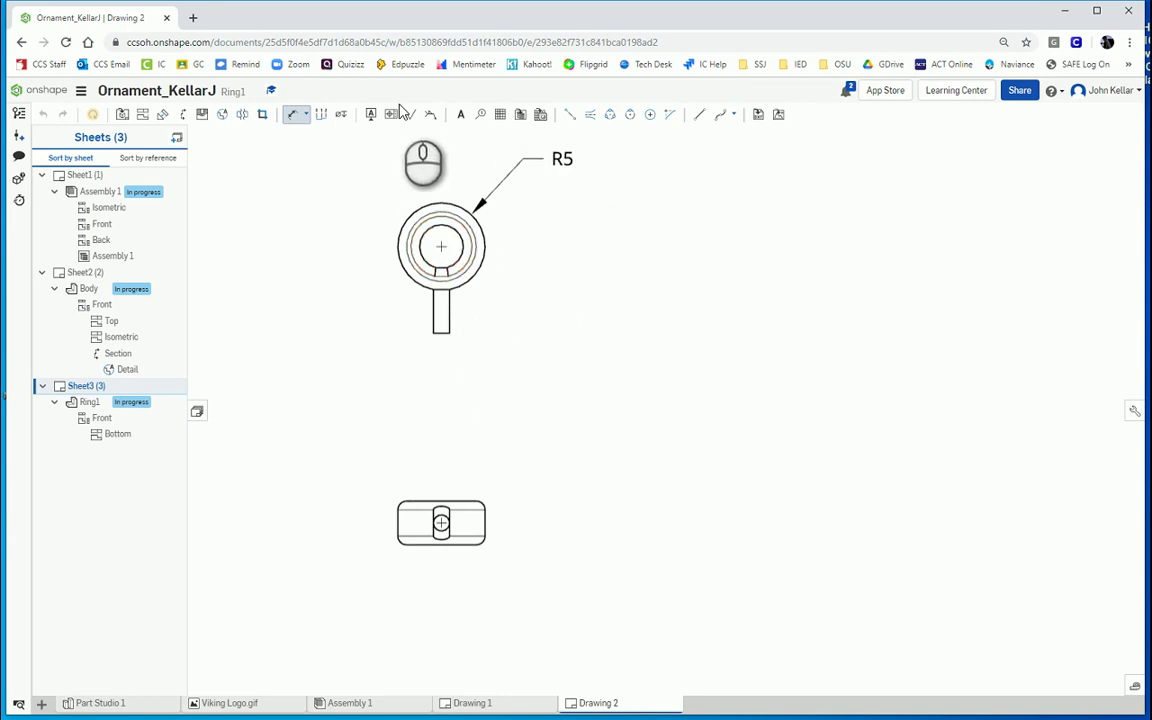
pyautogui.click(321, 114)
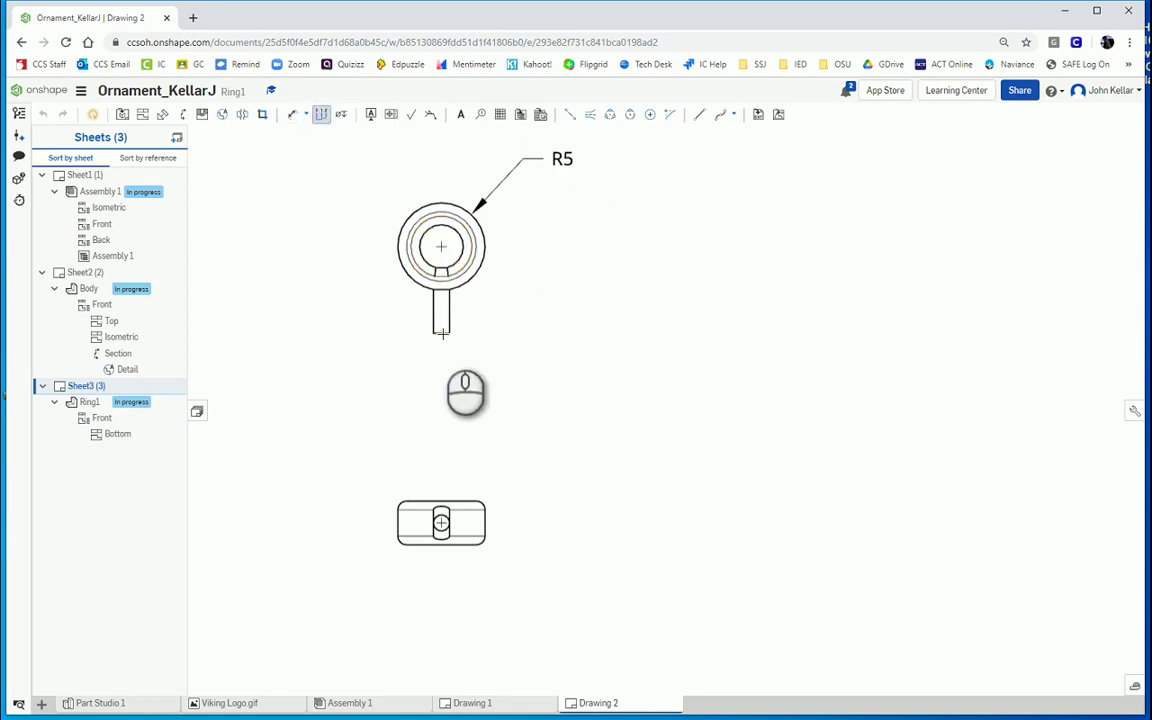
pyautogui.click(441, 333)
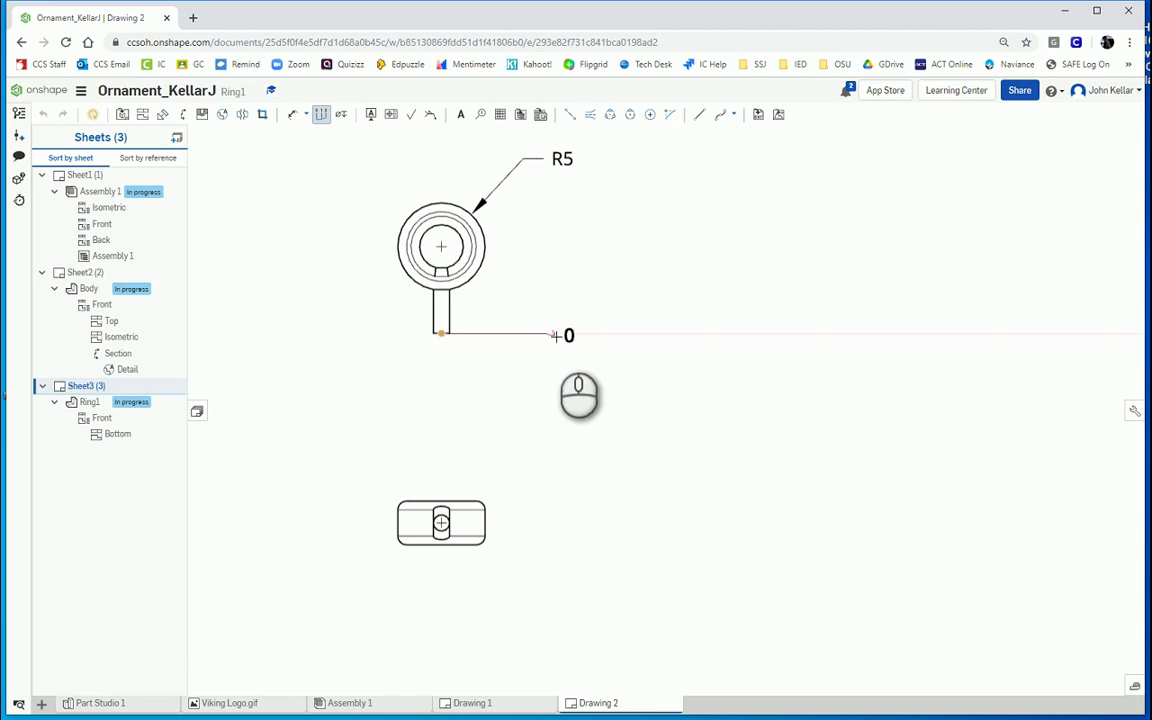
pyautogui.click(554, 333)
pyautogui.click(441, 292)
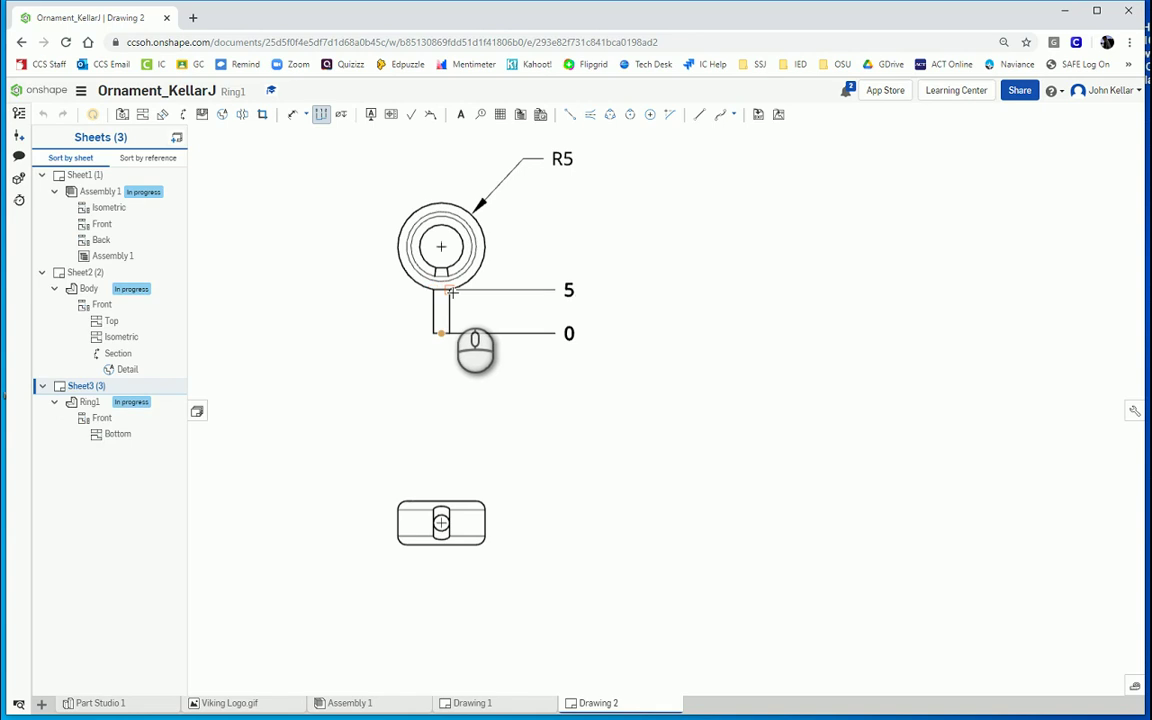
pyautogui.click(450, 291)
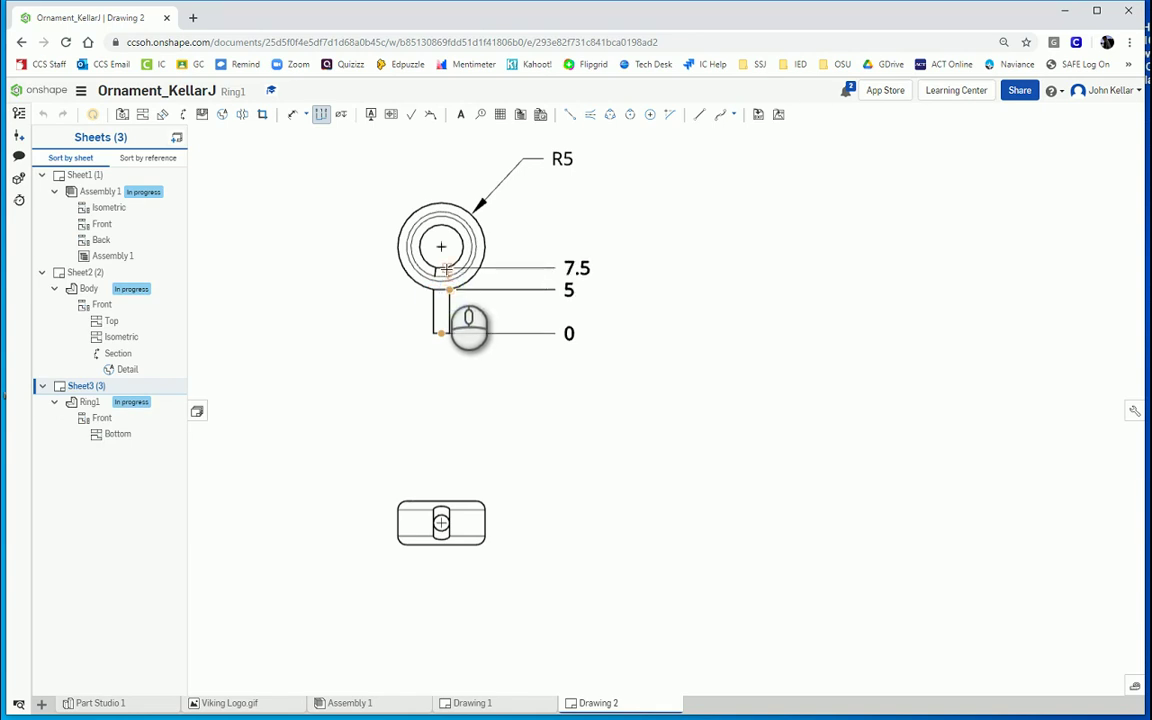
pyautogui.click(446, 269)
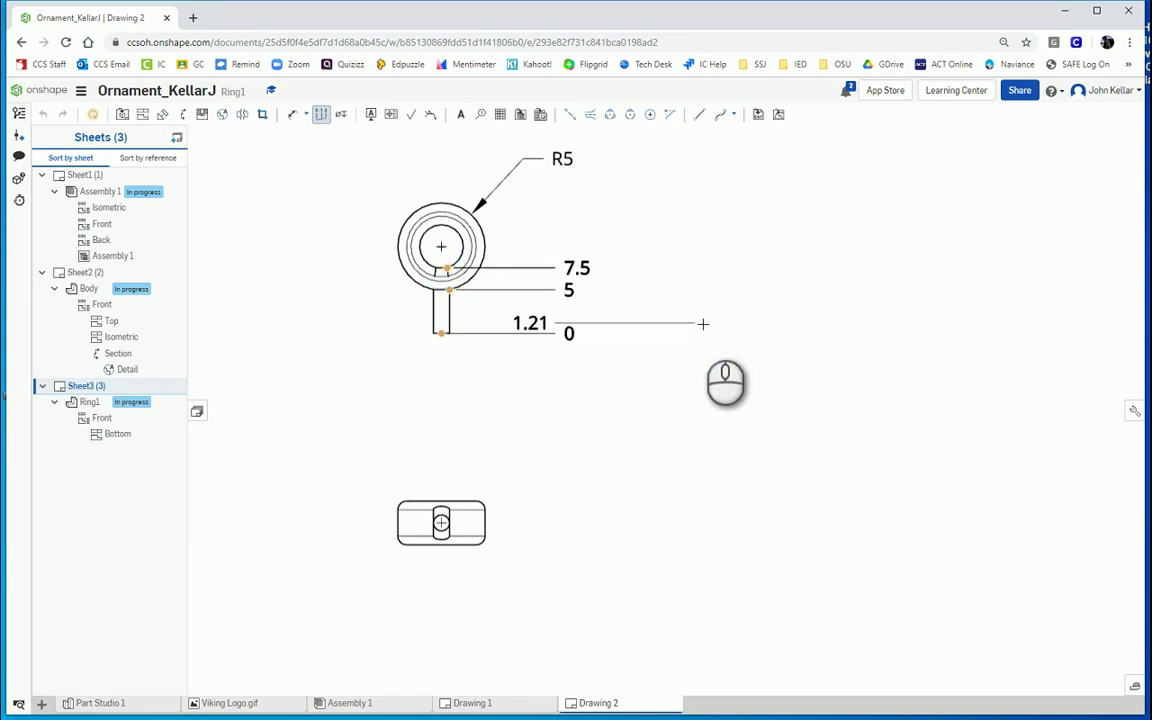
pyautogui.press('Escape')
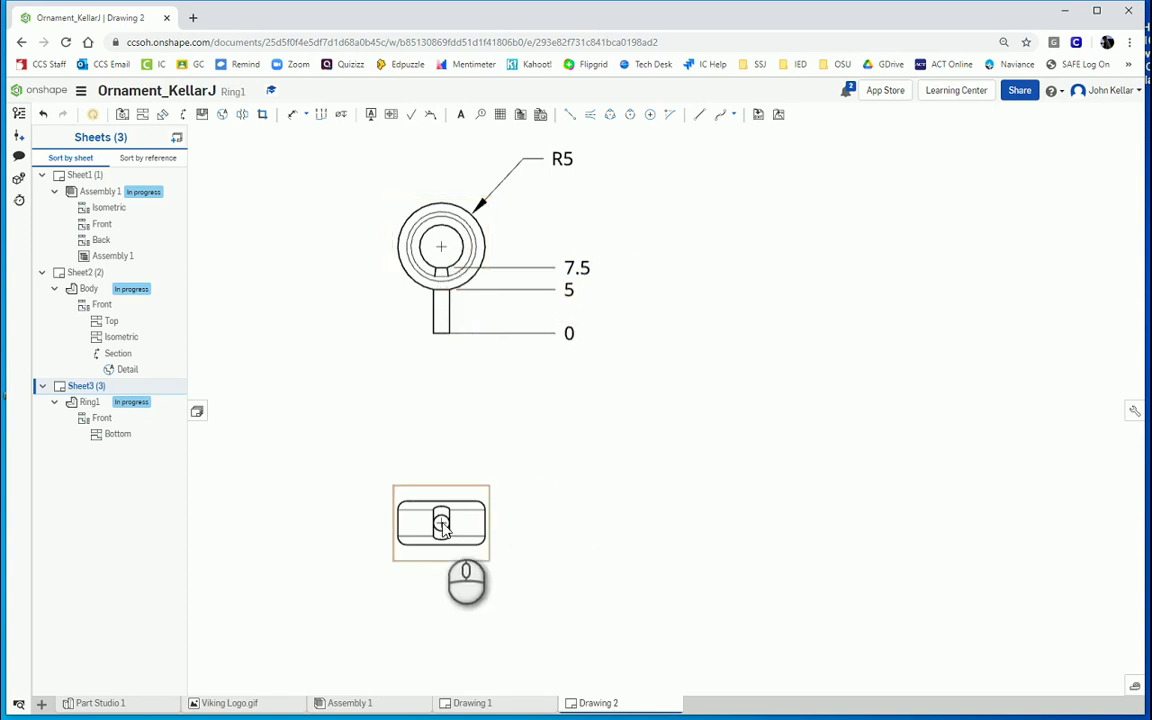
# Step: Dimension the diameter of the stem's circle in the bottom view, placing the text below and to the left
pyautogui.click(296, 115)
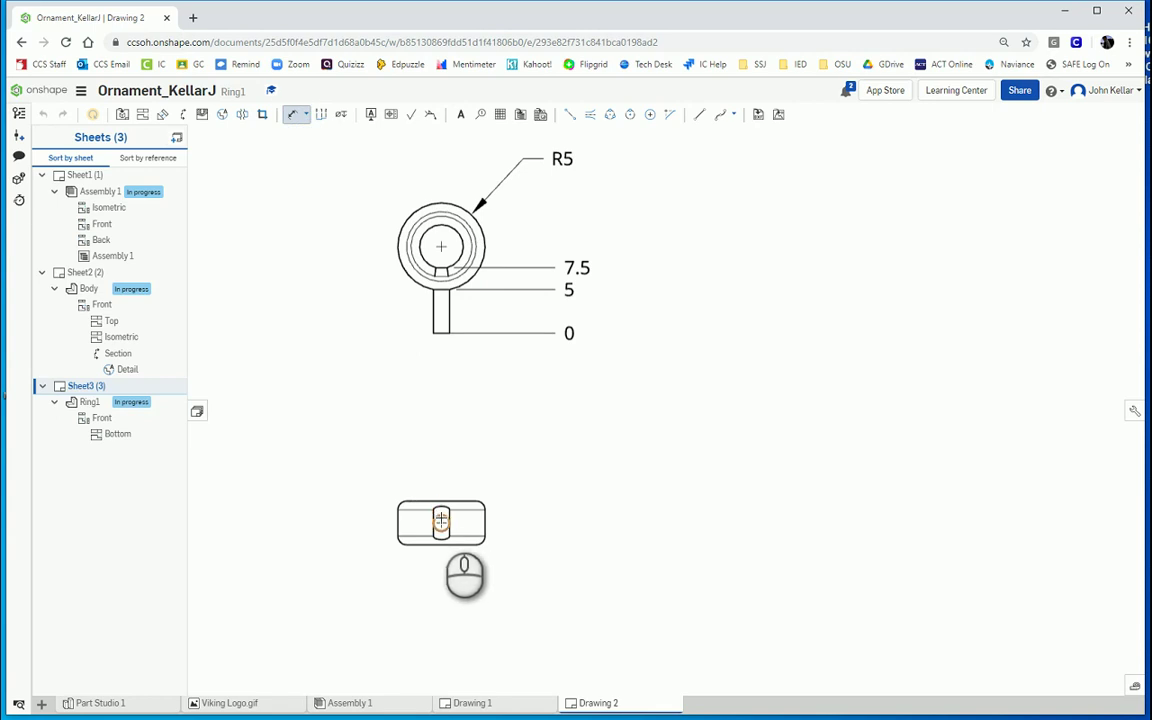
pyautogui.click(441, 519)
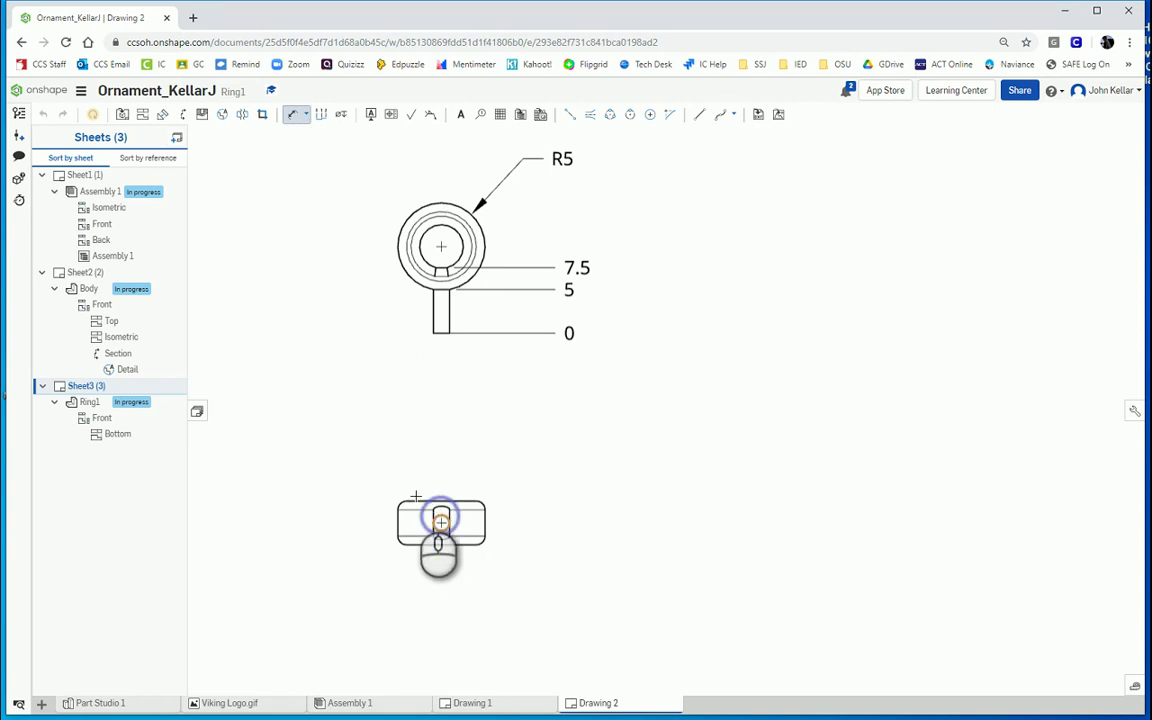
pyautogui.click(400, 604)
# Step: Add ordinate dimensions right of the bottom view, from its lower edge as zero to the stem's centre and the upper edge
pyautogui.click(320, 114)
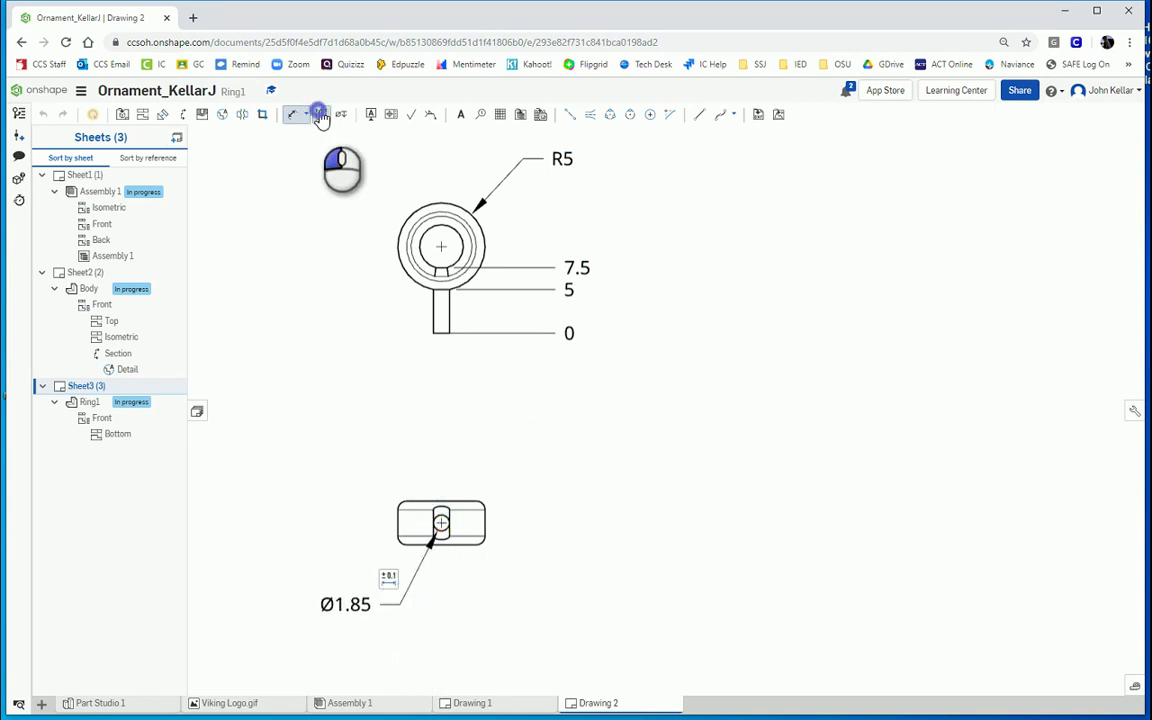
pyautogui.click(475, 545)
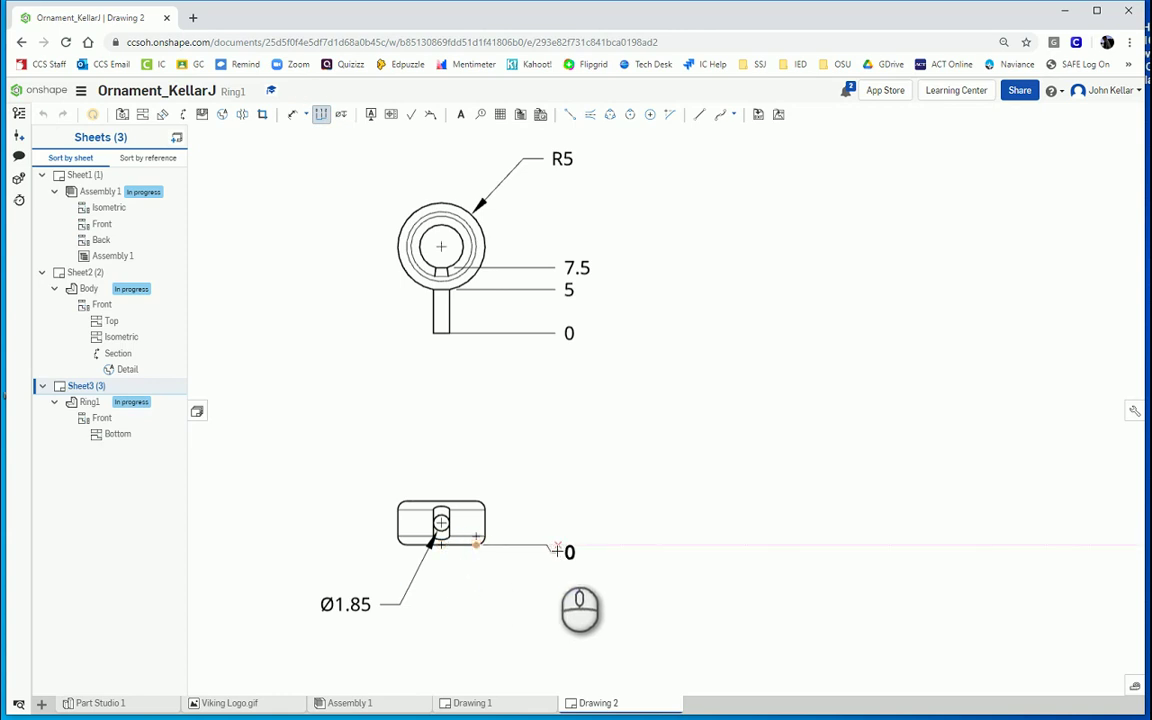
pyautogui.click(558, 545)
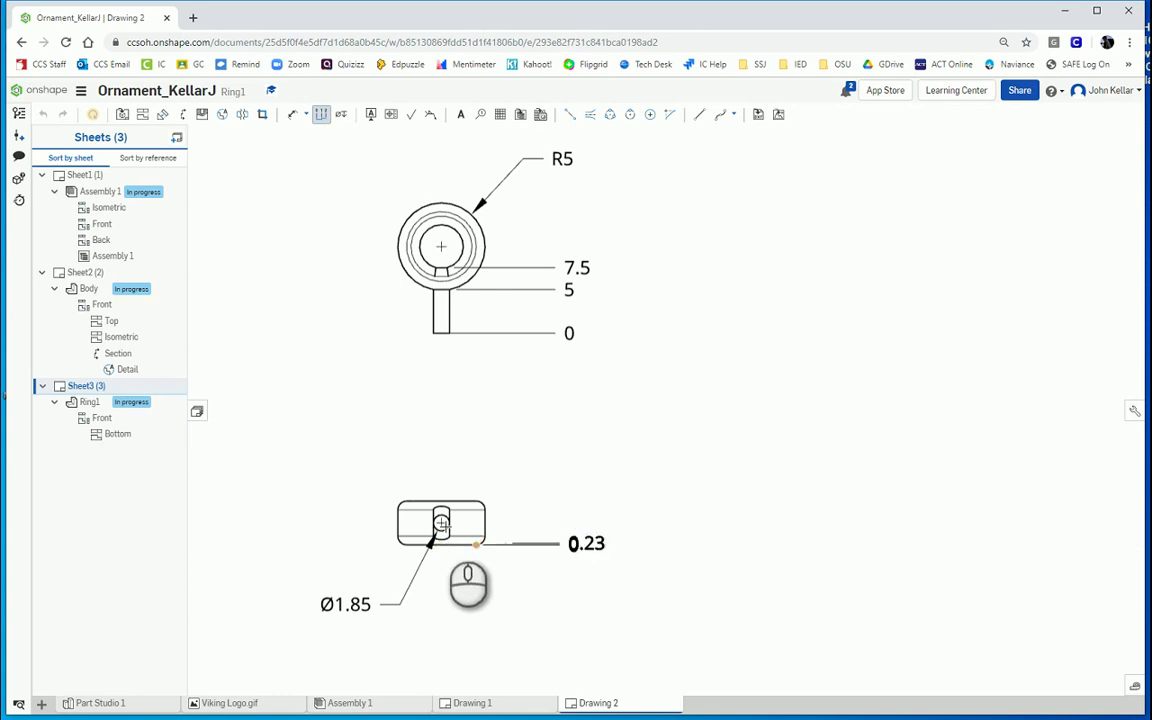
pyautogui.click(442, 523)
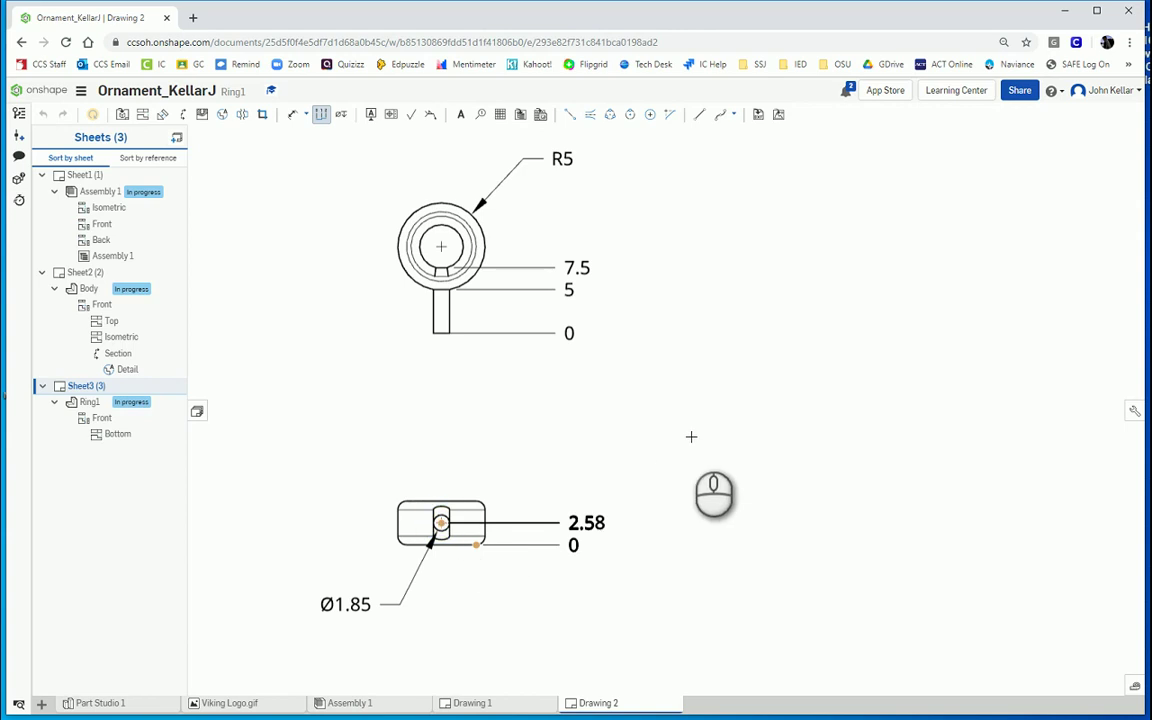
pyautogui.click(477, 502)
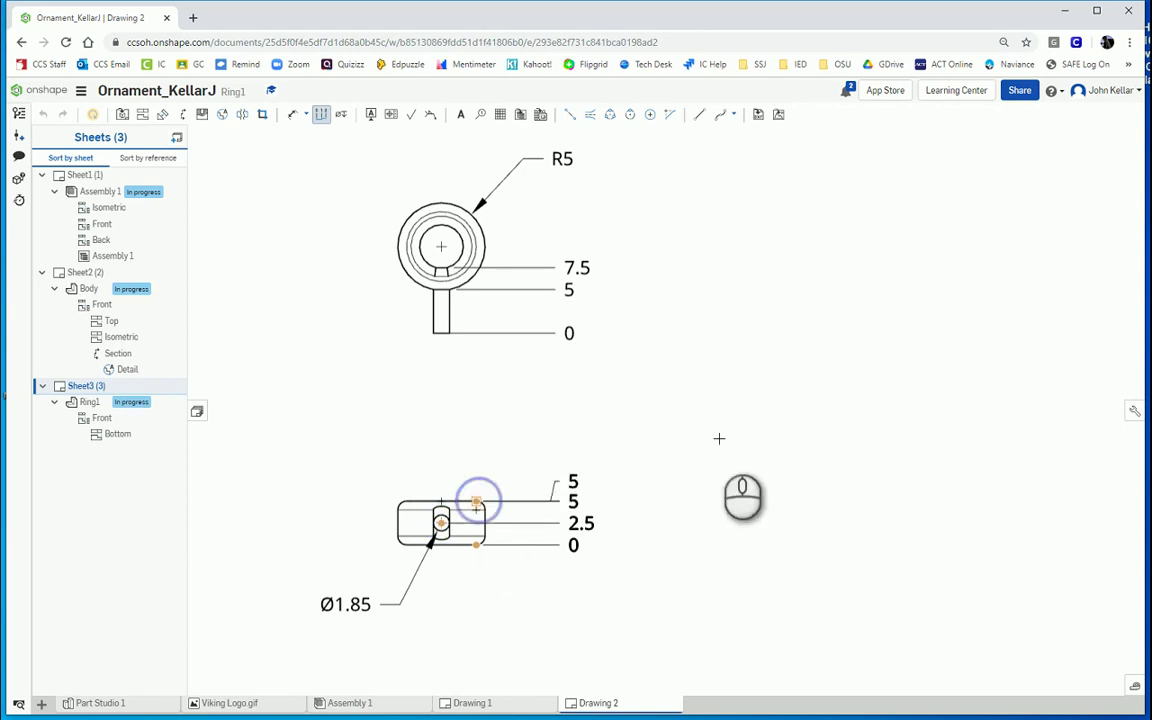
pyautogui.press('Escape')
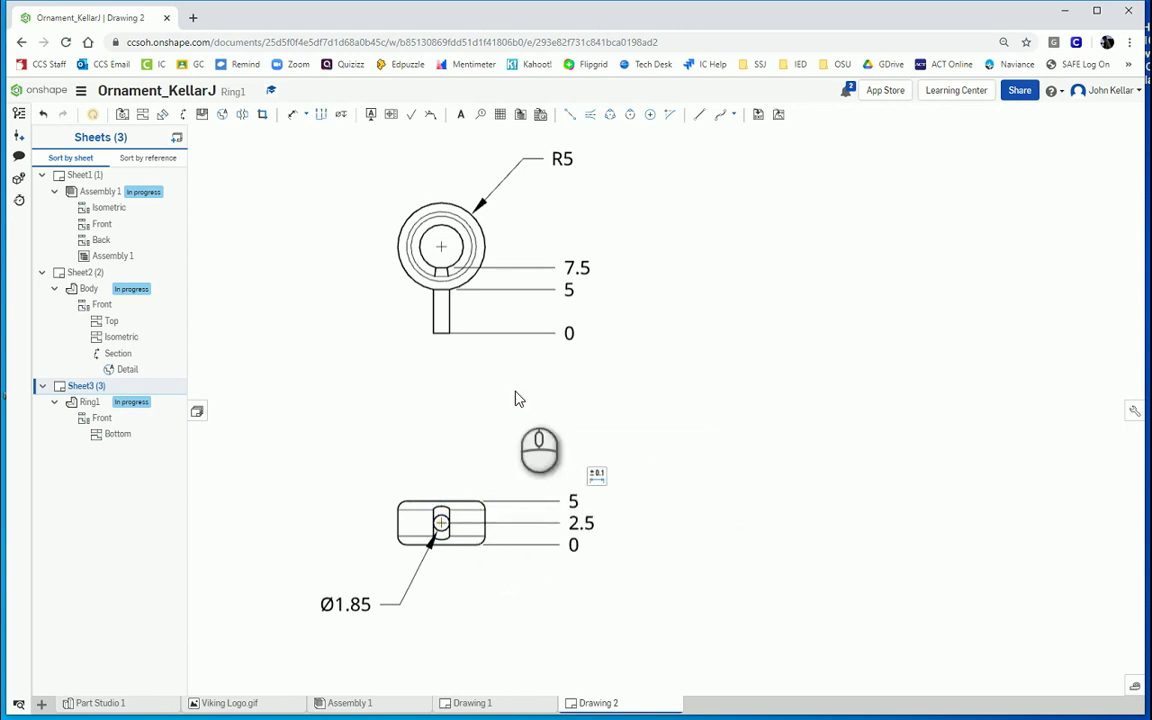
# Step: Dimension the upper-left corner radius in the bottom view, placing the text above left, and add the suffix TYP
pyautogui.click(293, 116)
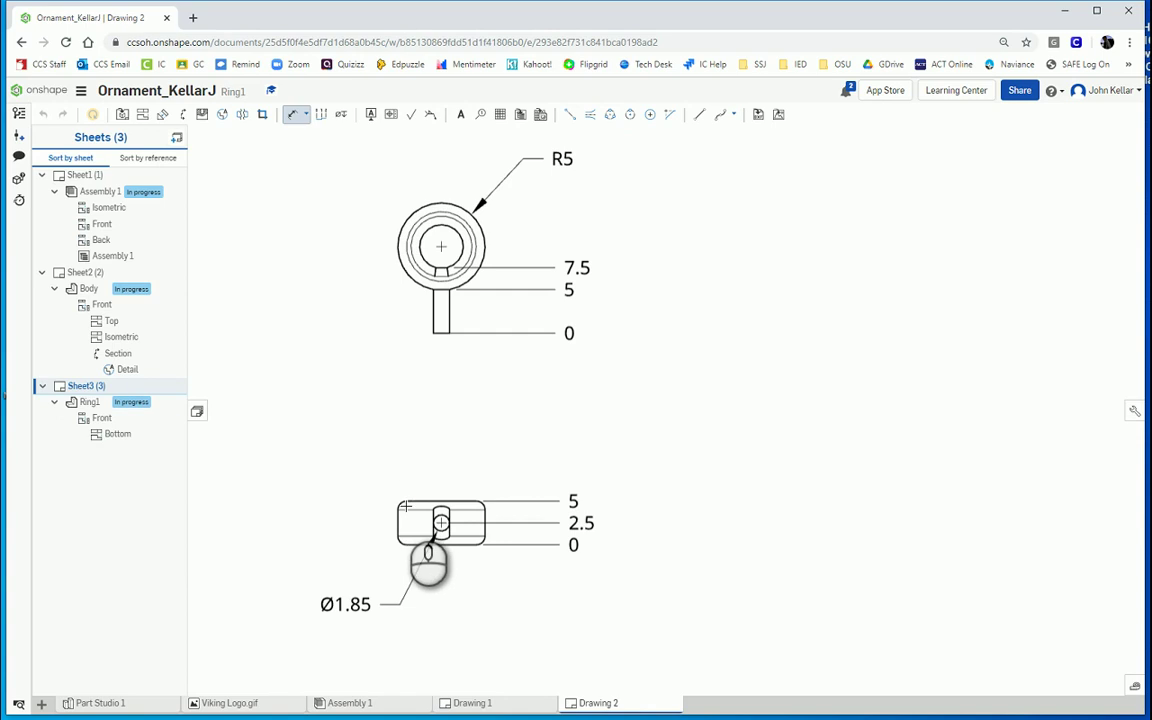
pyautogui.click(402, 505)
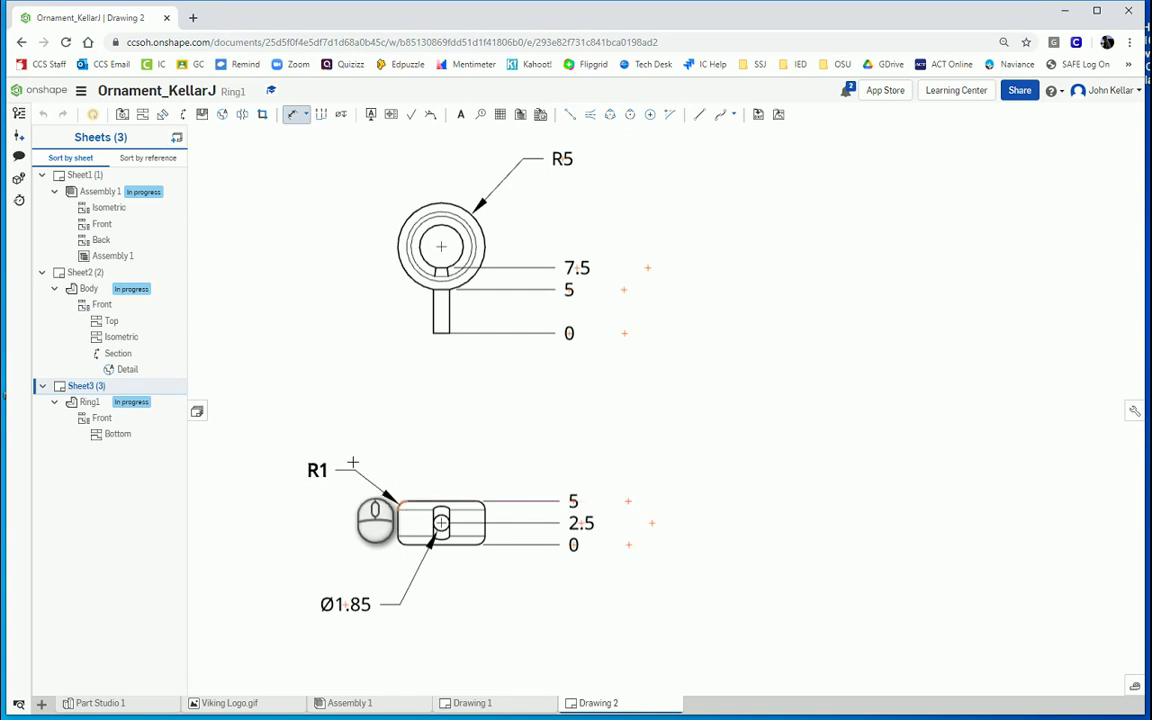
pyautogui.click(350, 454)
pyautogui.press('Escape')
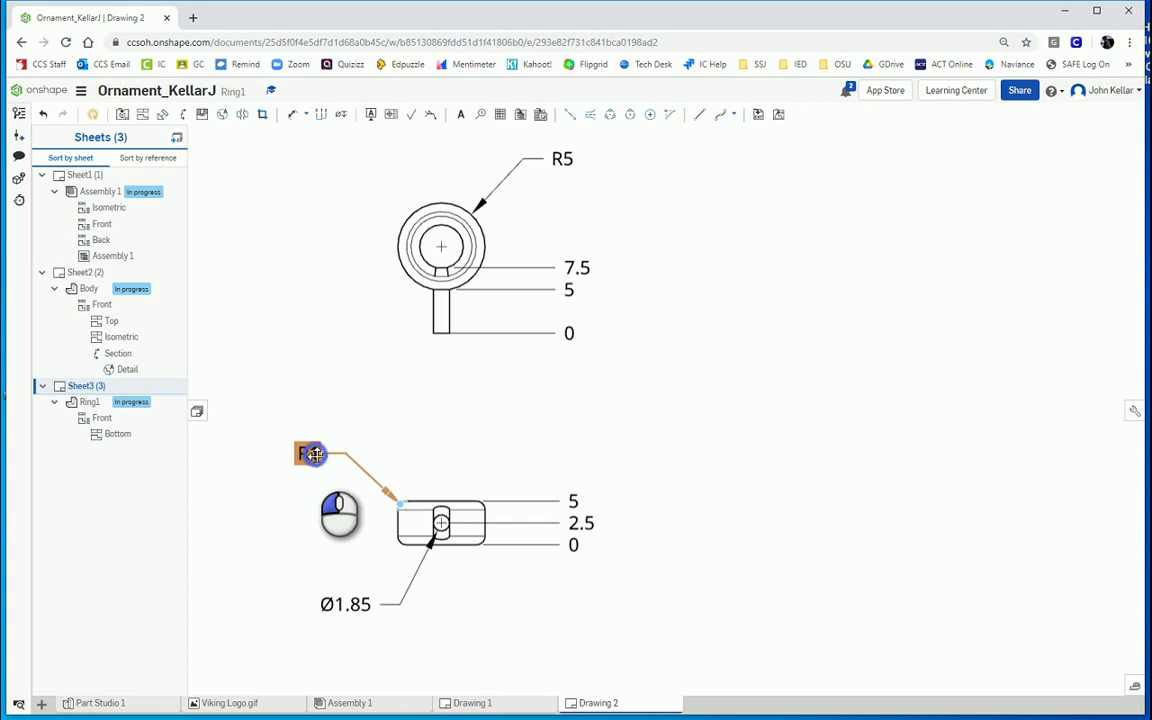
pyautogui.click(313, 454)
pyautogui.click(503, 460)
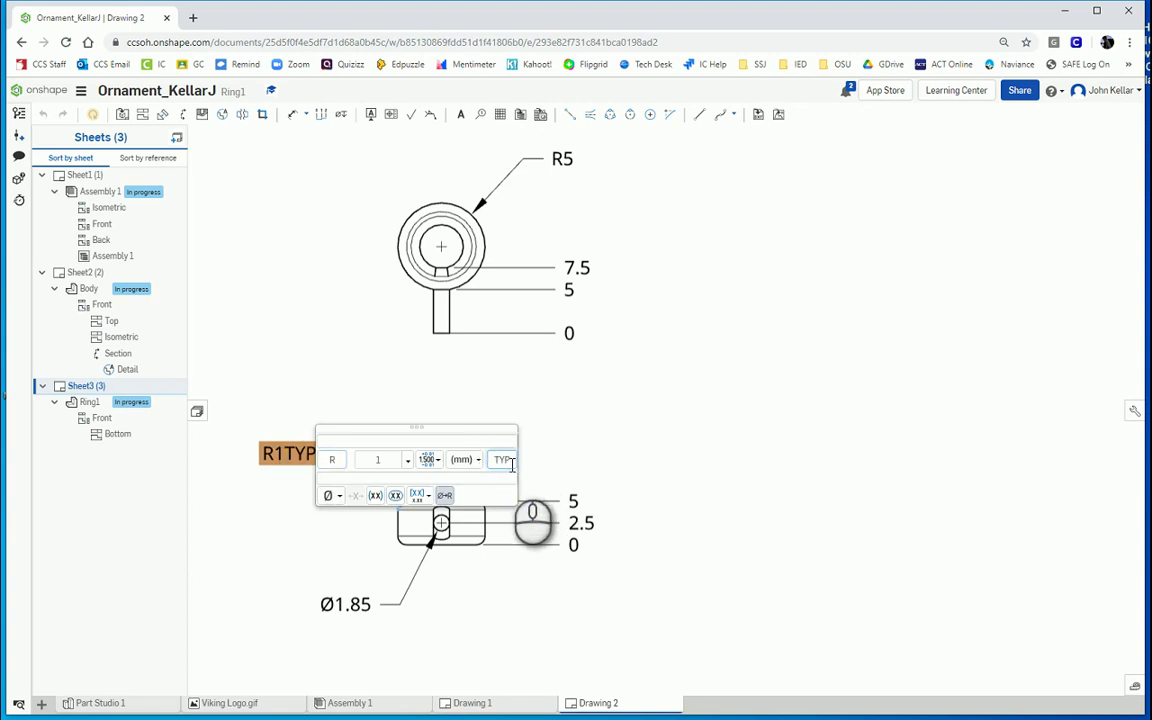
pyautogui.click(581, 454)
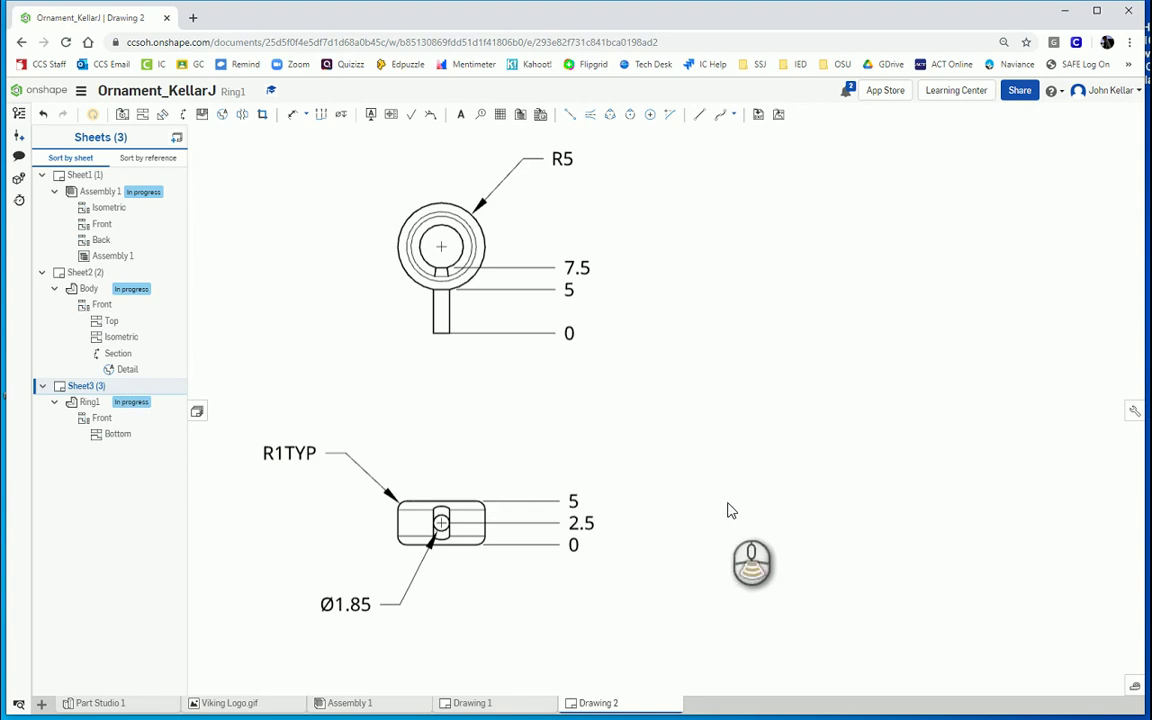
# Step: Project an isometric view of the ring from its front view into the sheet's upper-right corner
pyautogui.scroll(-3, 729, 510)
pyautogui.scroll(-2, 787, 429)
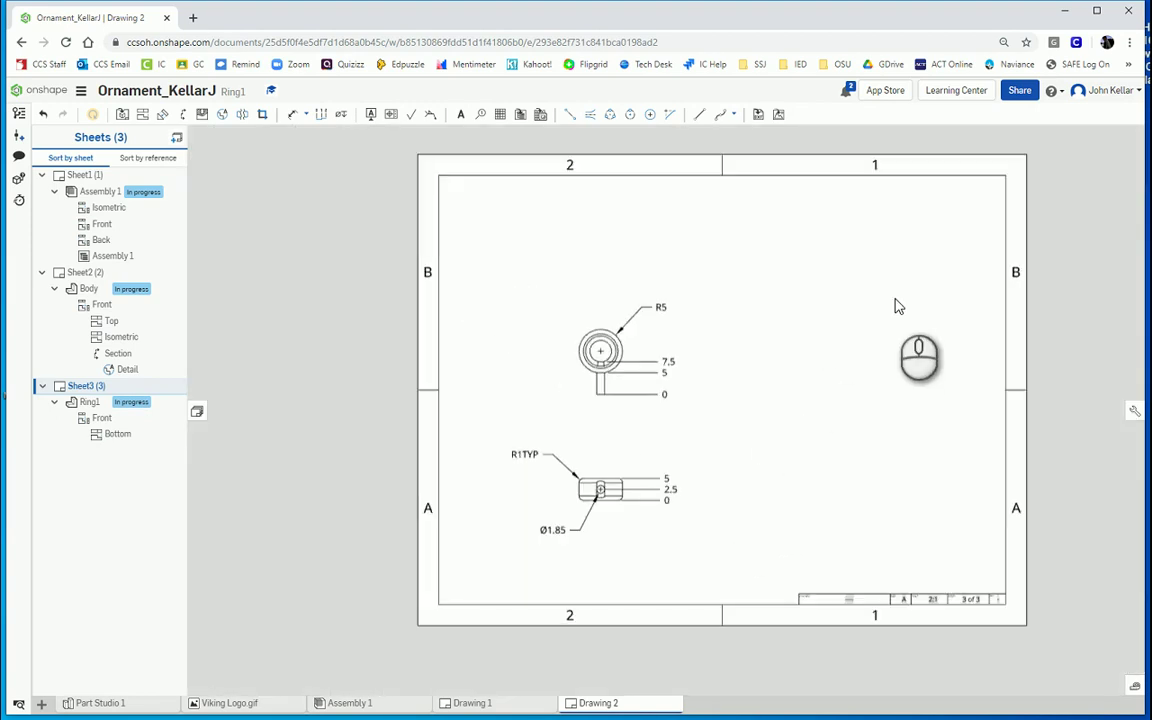
pyautogui.click(141, 115)
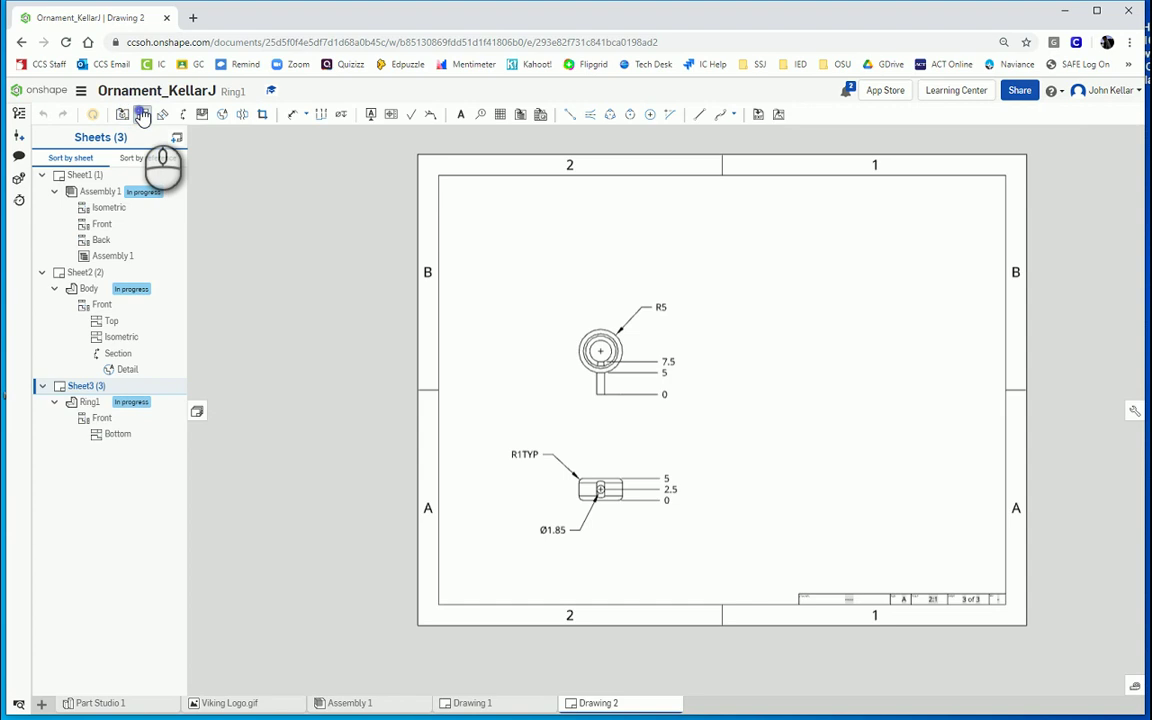
pyautogui.click(604, 350)
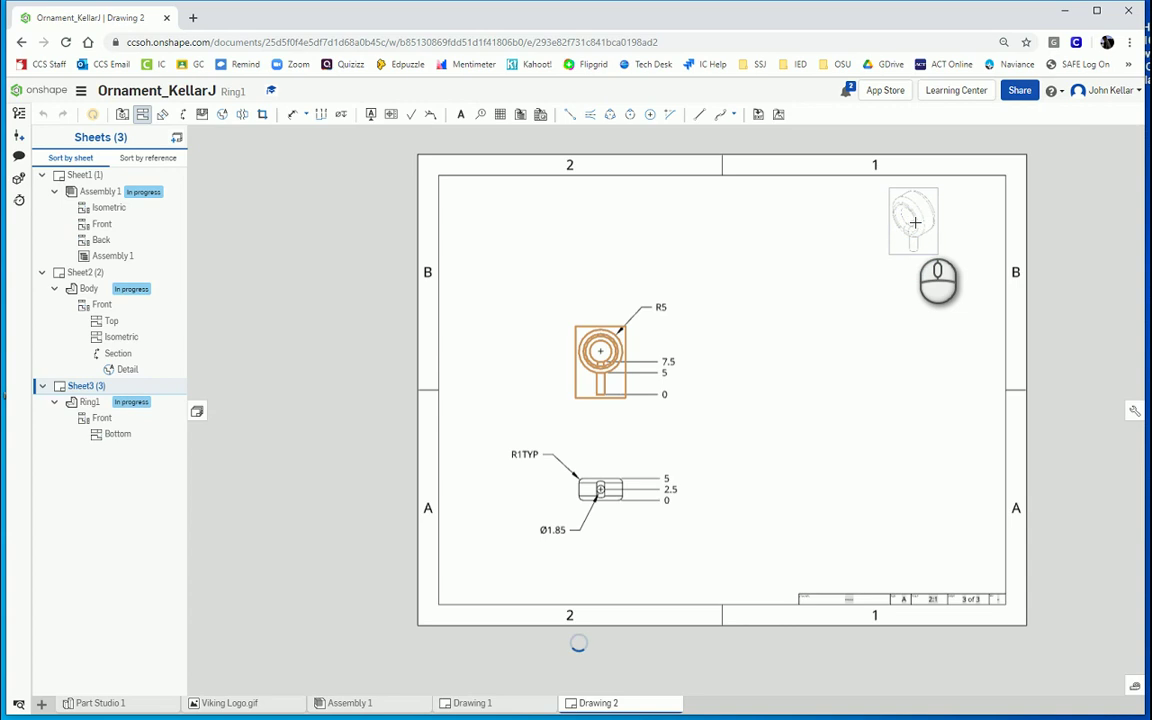
pyautogui.click(915, 222)
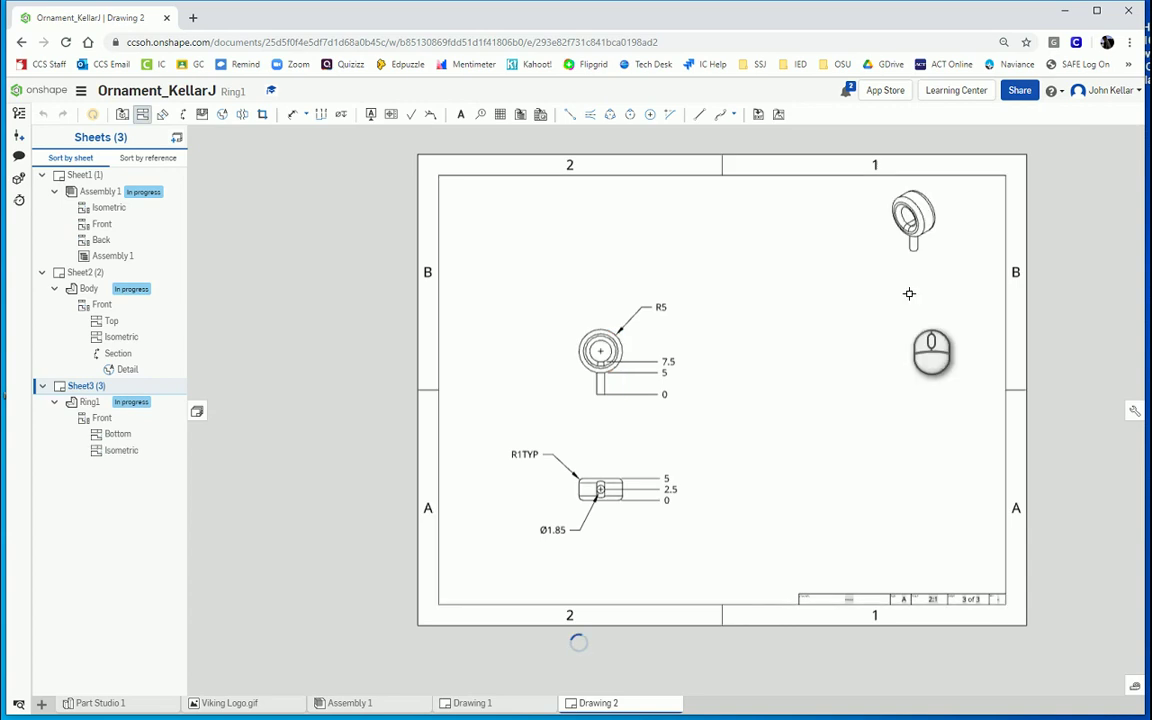
# Step: Display the ring's isometric view as shaded and move it slightly down and left, away from the sheet border
pyautogui.rightClick(908, 243)
pyautogui.click(945, 258)
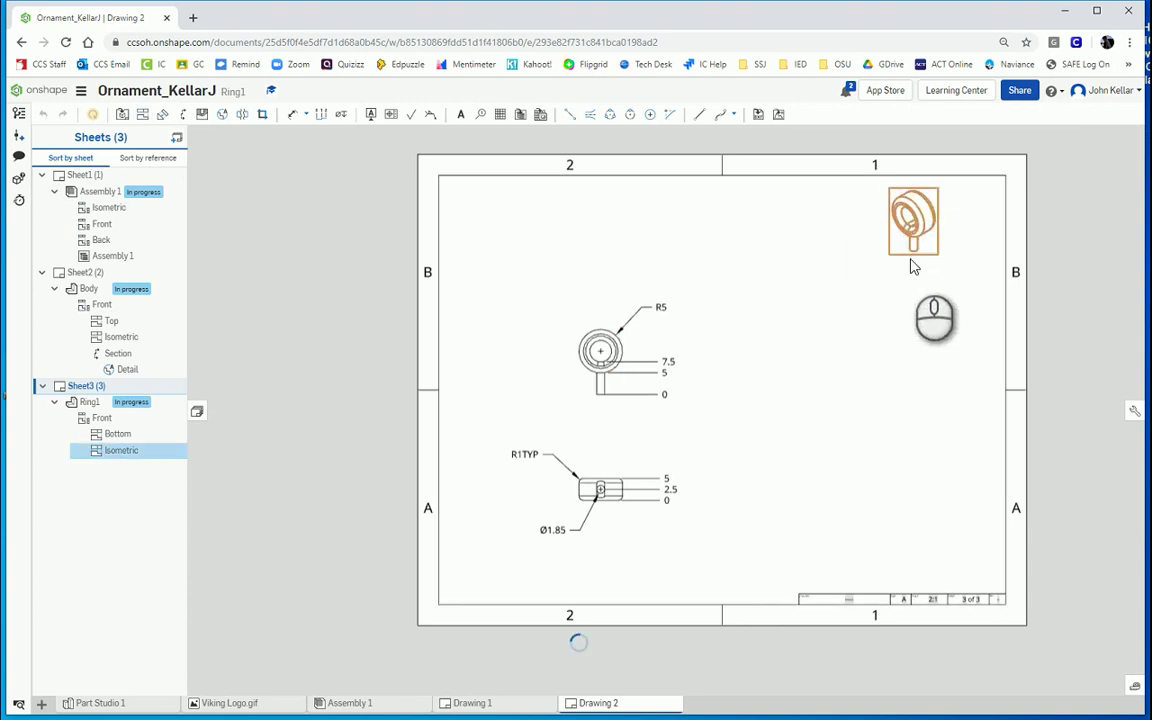
pyautogui.moveTo(897, 249); pyautogui.dragTo(863, 283)
pyautogui.click(796, 517)
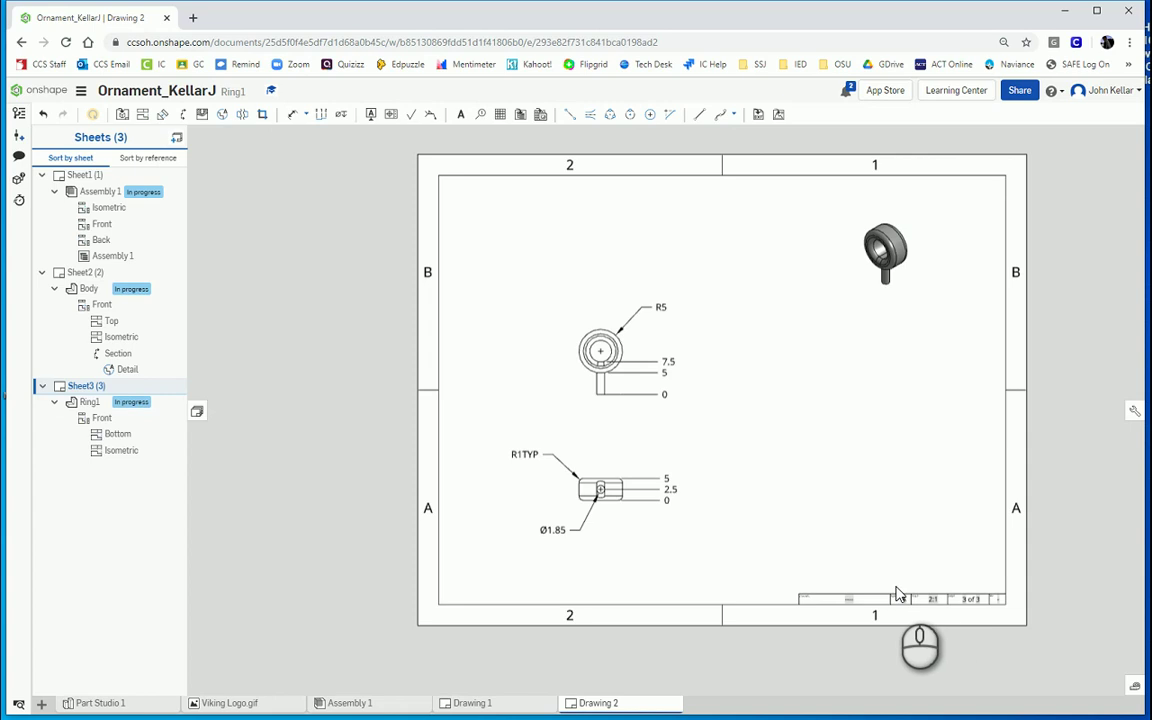
# Step: Export Drawing 2 as a downloaded colour PDF, with Ornament plus the author's surname and initial as the file name
pyautogui.rightClick(614, 706)
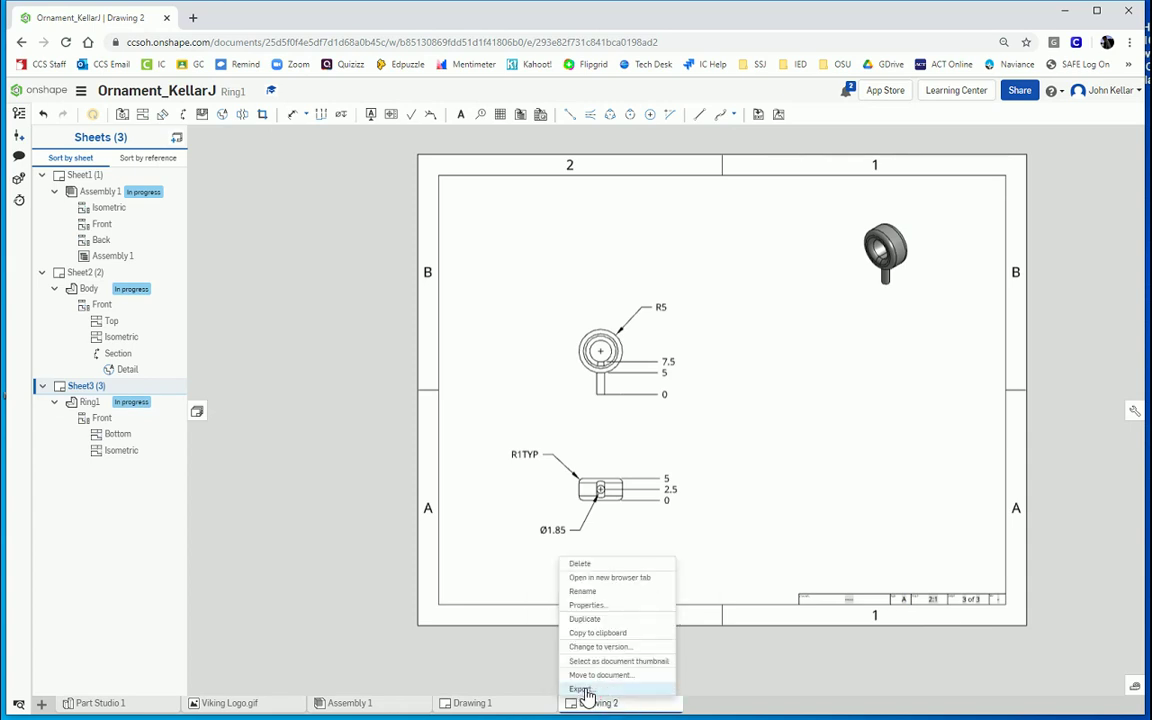
pyautogui.click(581, 689)
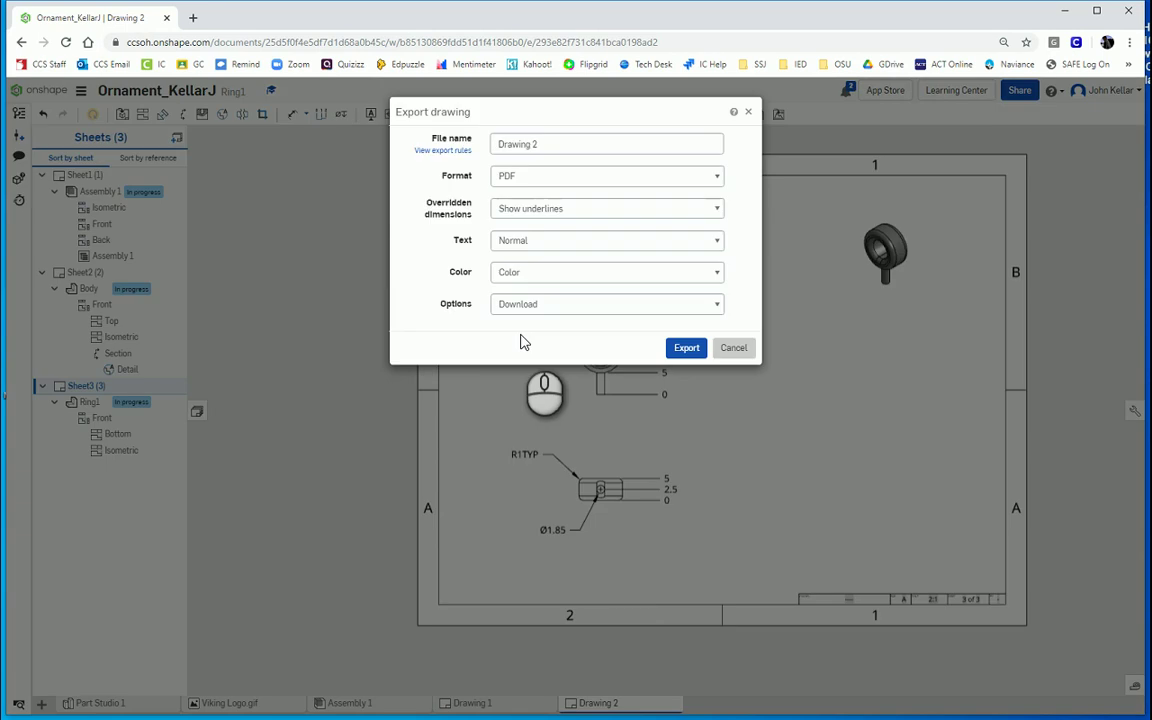
pyautogui.tripleClick(548, 146)
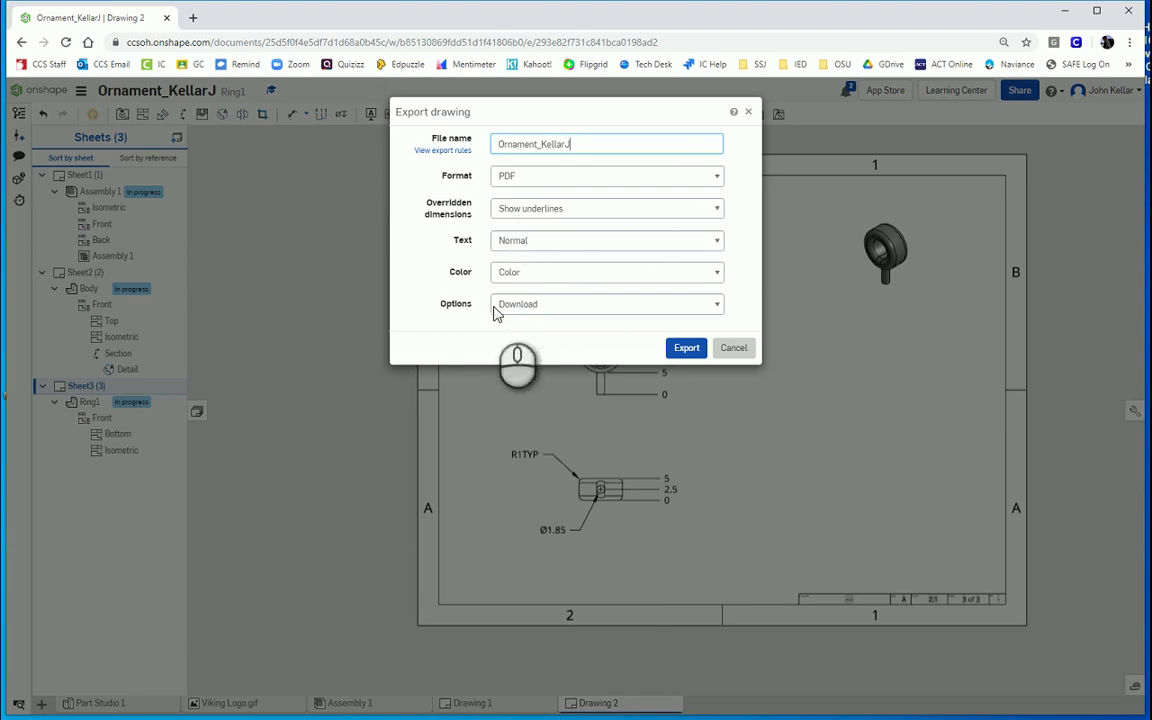
pyautogui.click(684, 352)
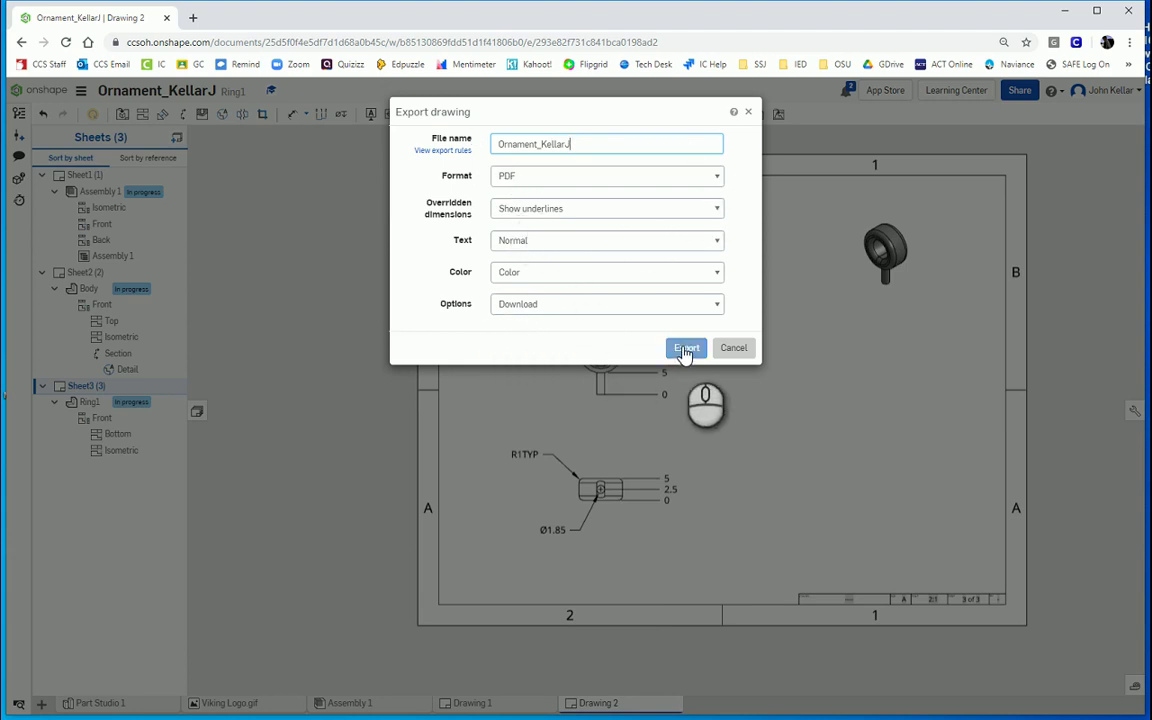